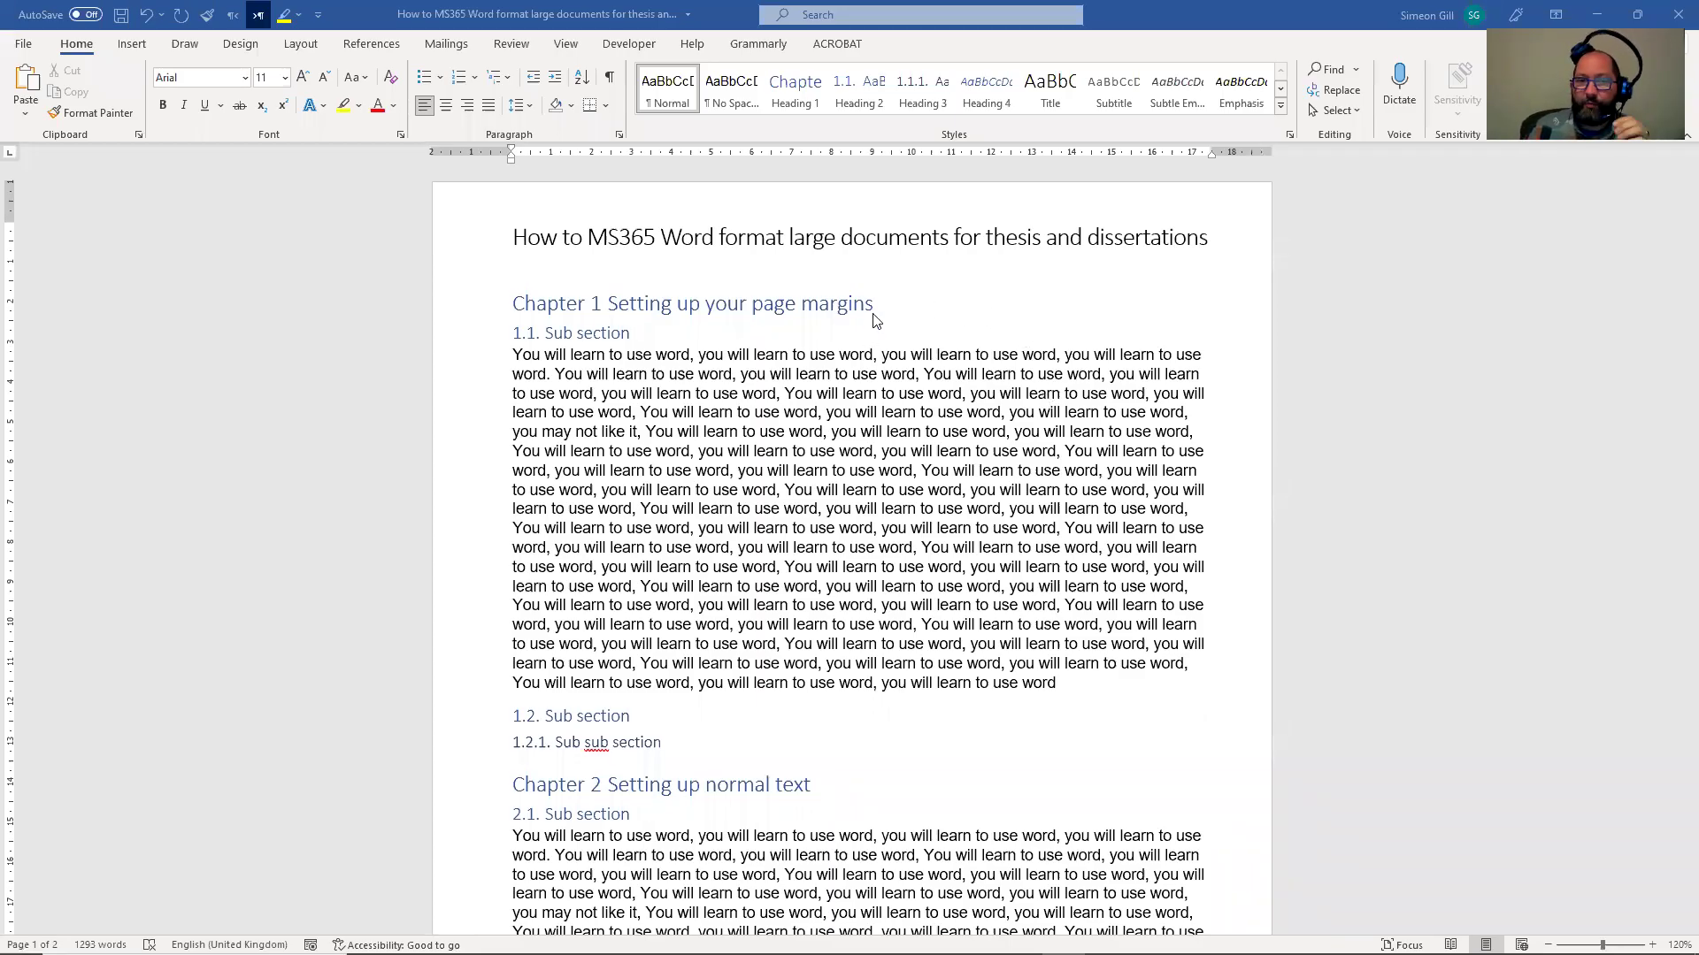
# Step: Modify the Heading 1 style to use Automatic (black) font colour and the Arial font
pyautogui.click(666, 302)
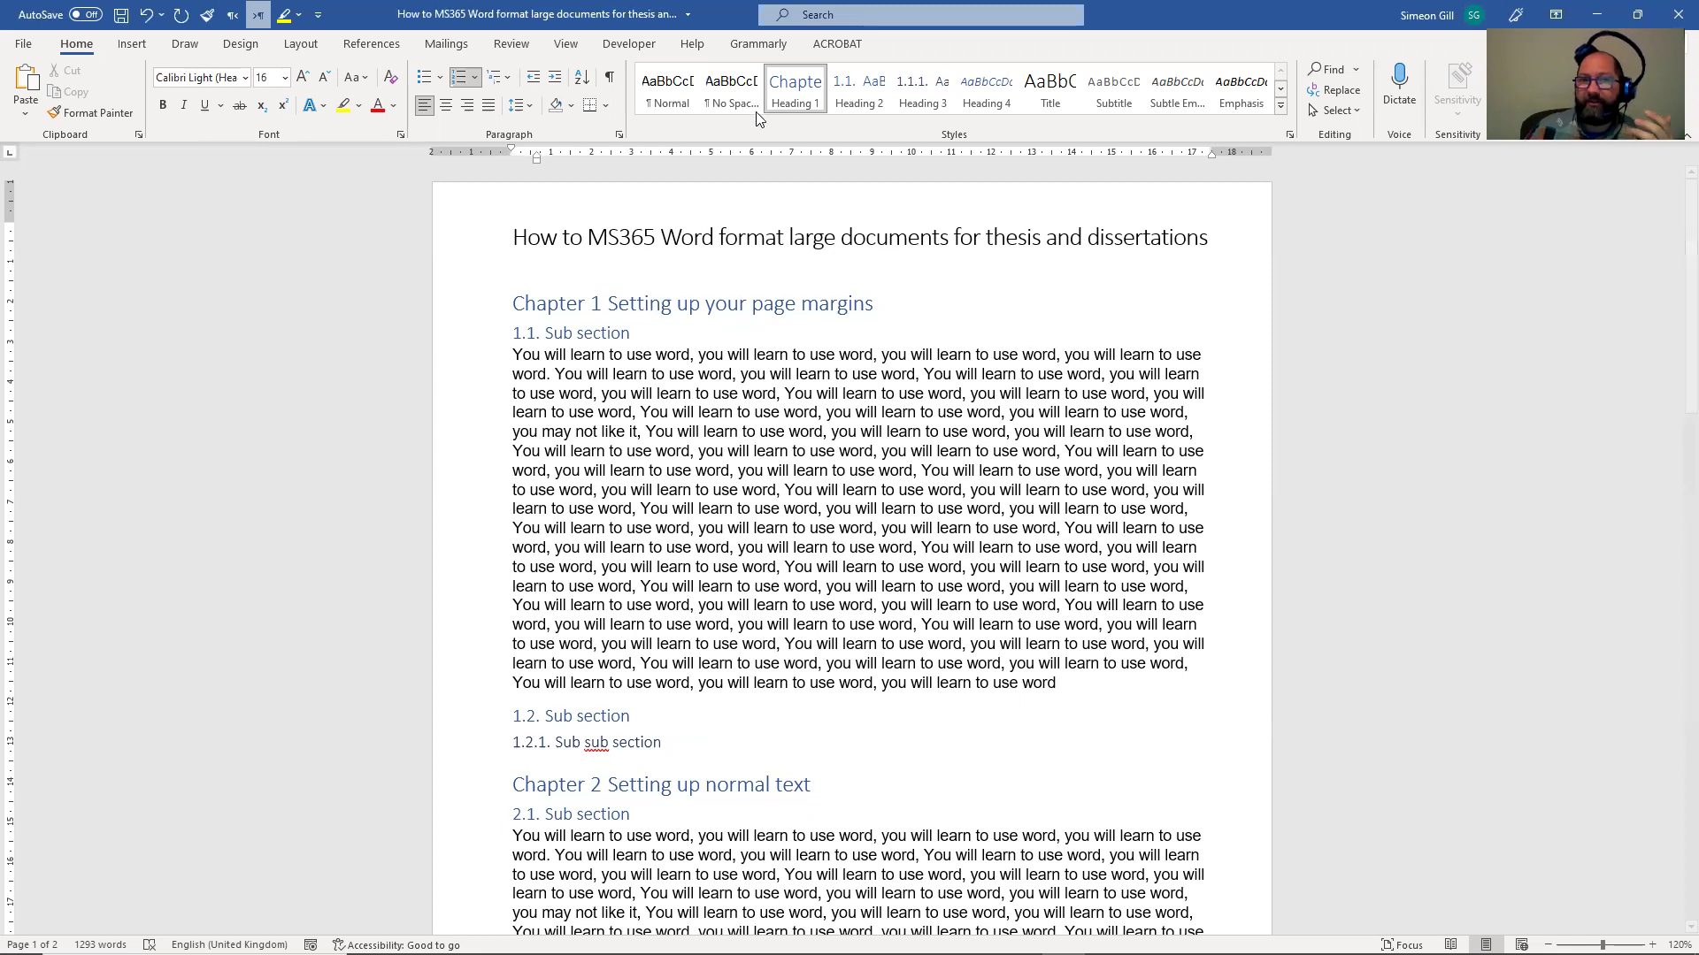
pyautogui.rightClick(791, 92)
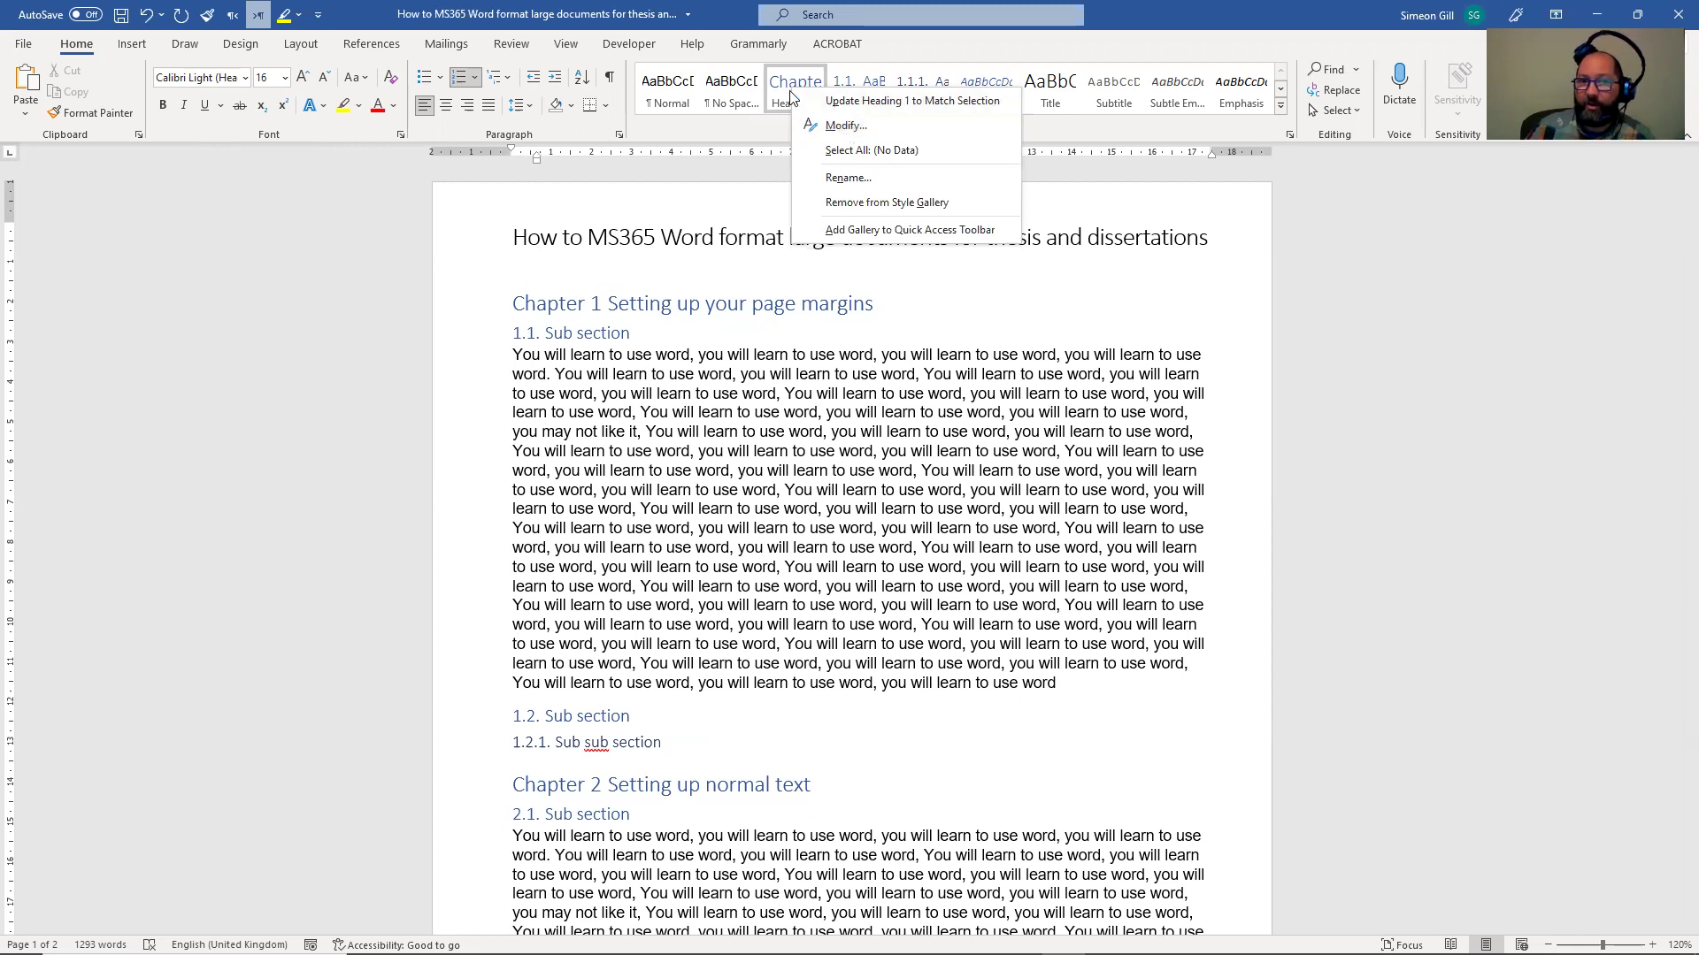
pyautogui.click(847, 126)
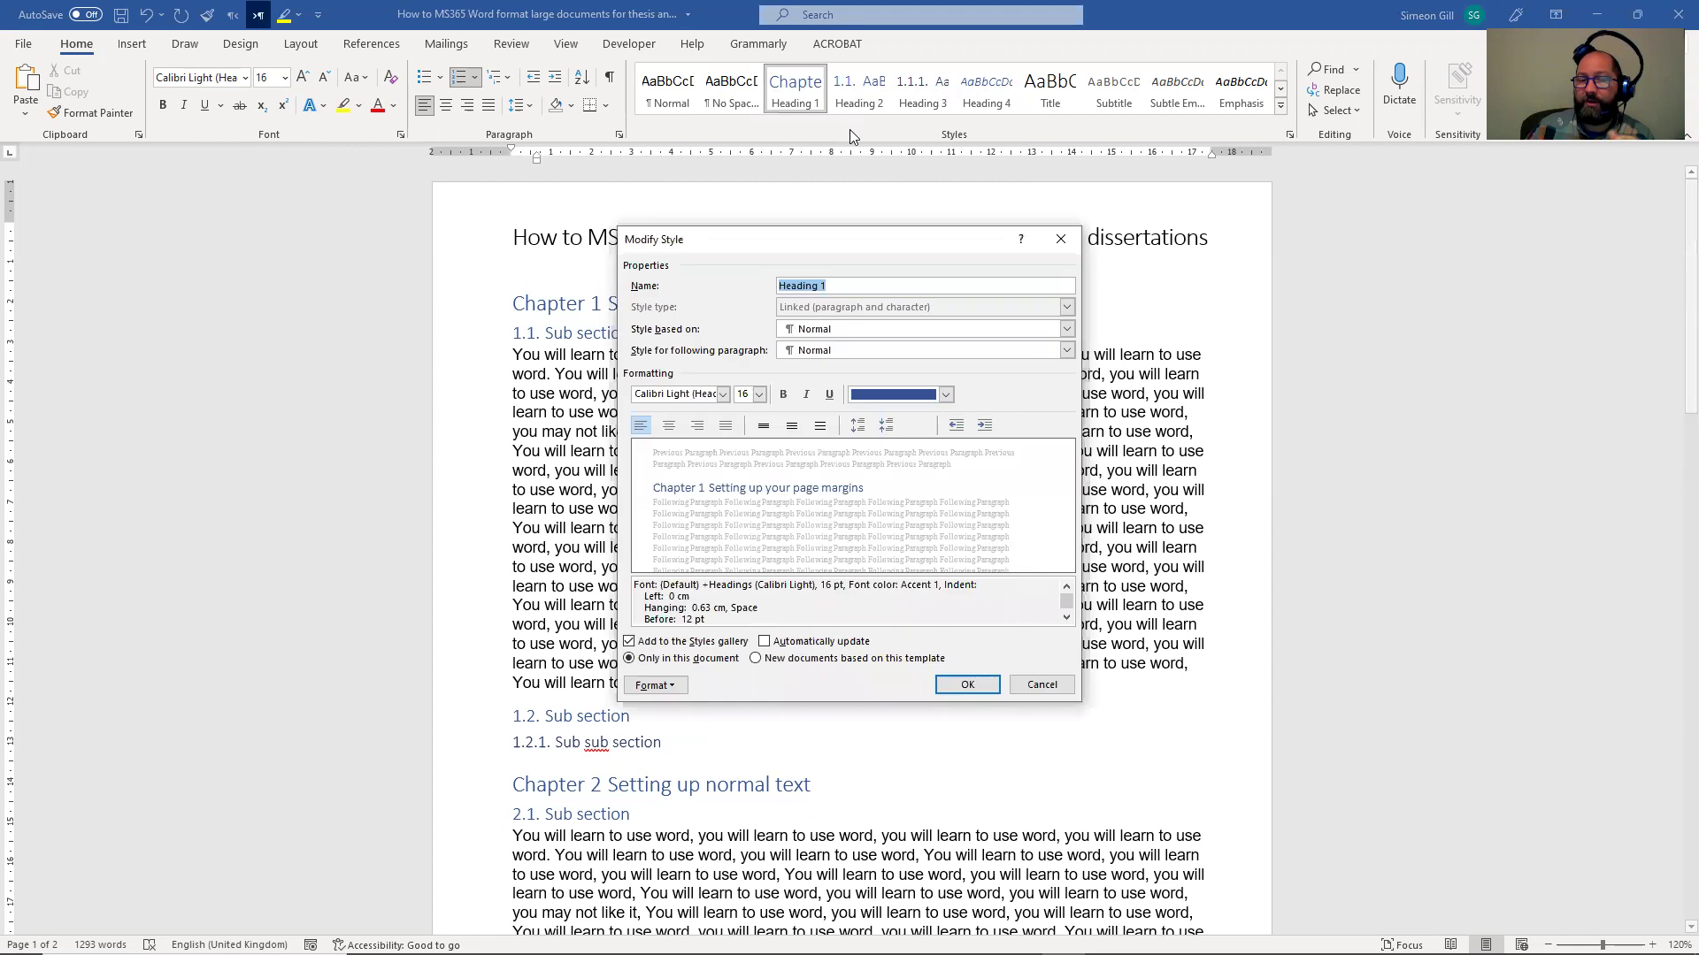
pyautogui.click(947, 394)
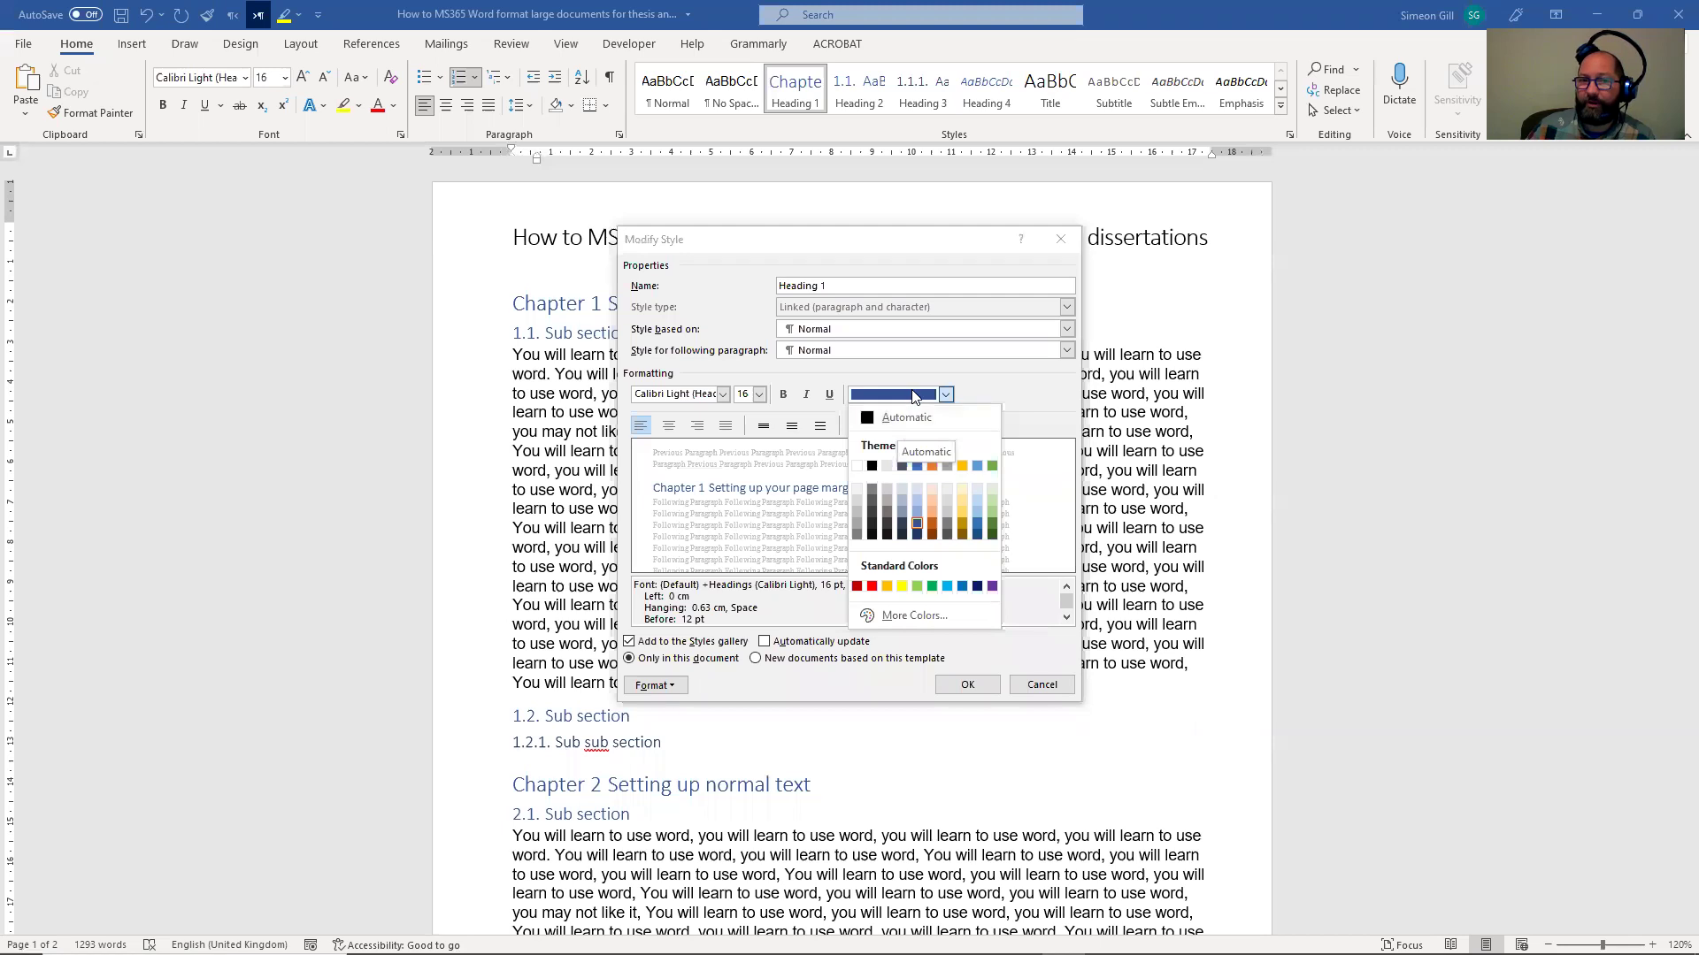
pyautogui.click(909, 417)
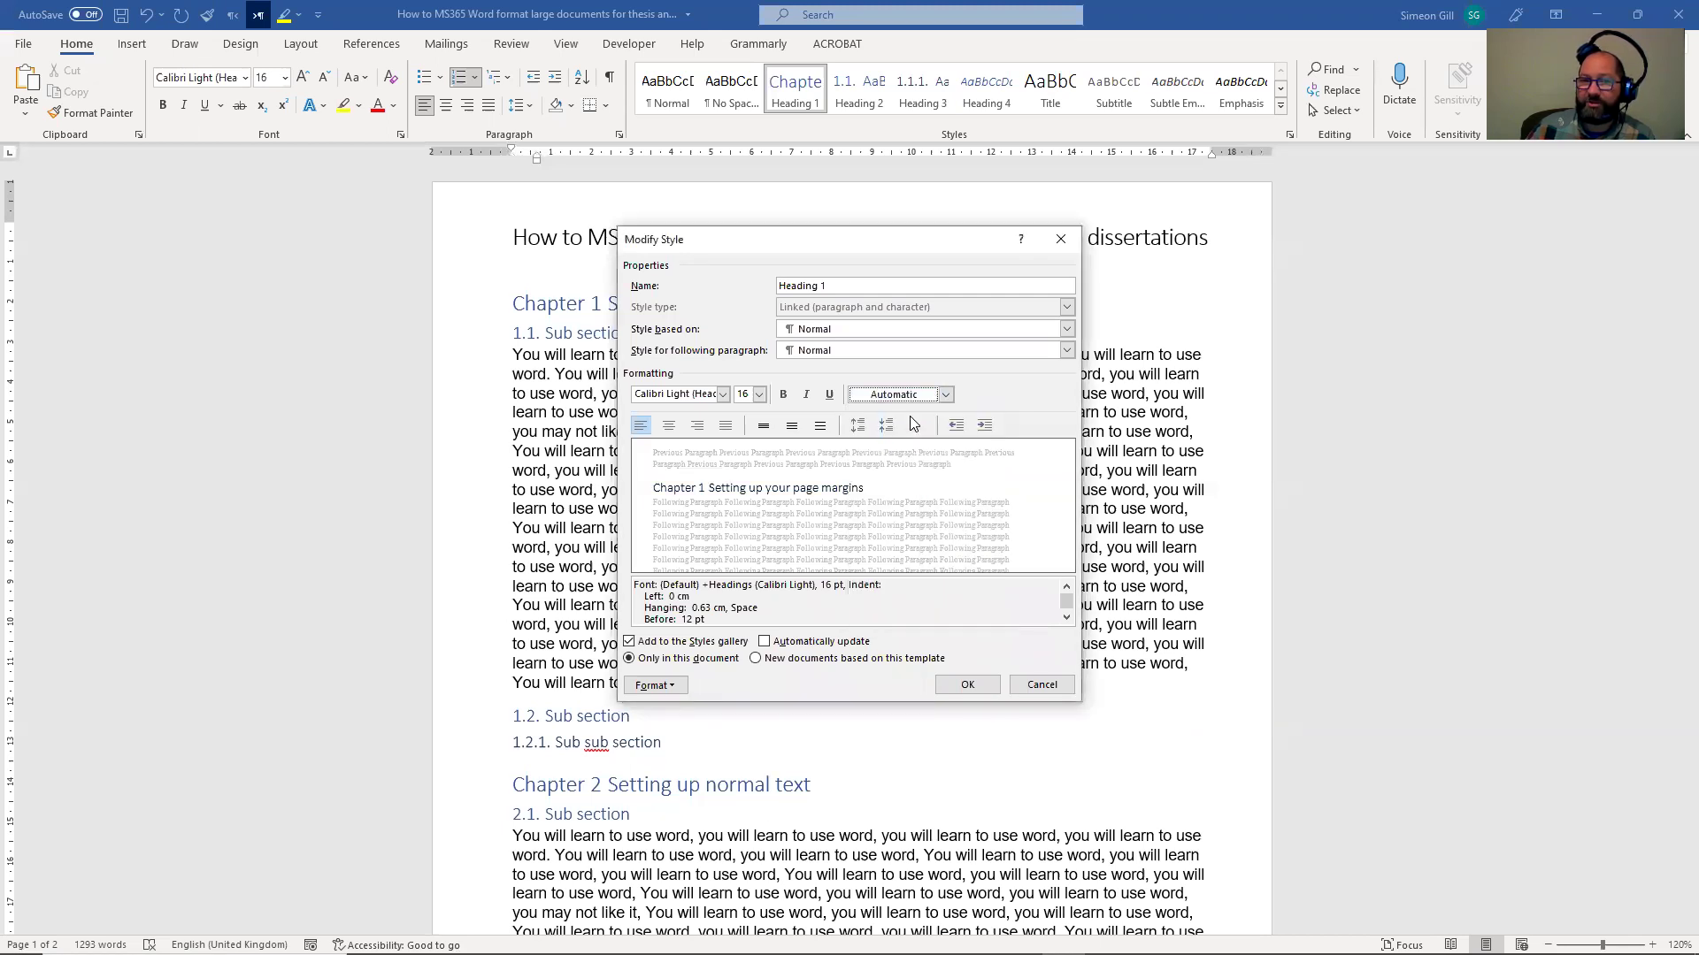
pyautogui.click(724, 395)
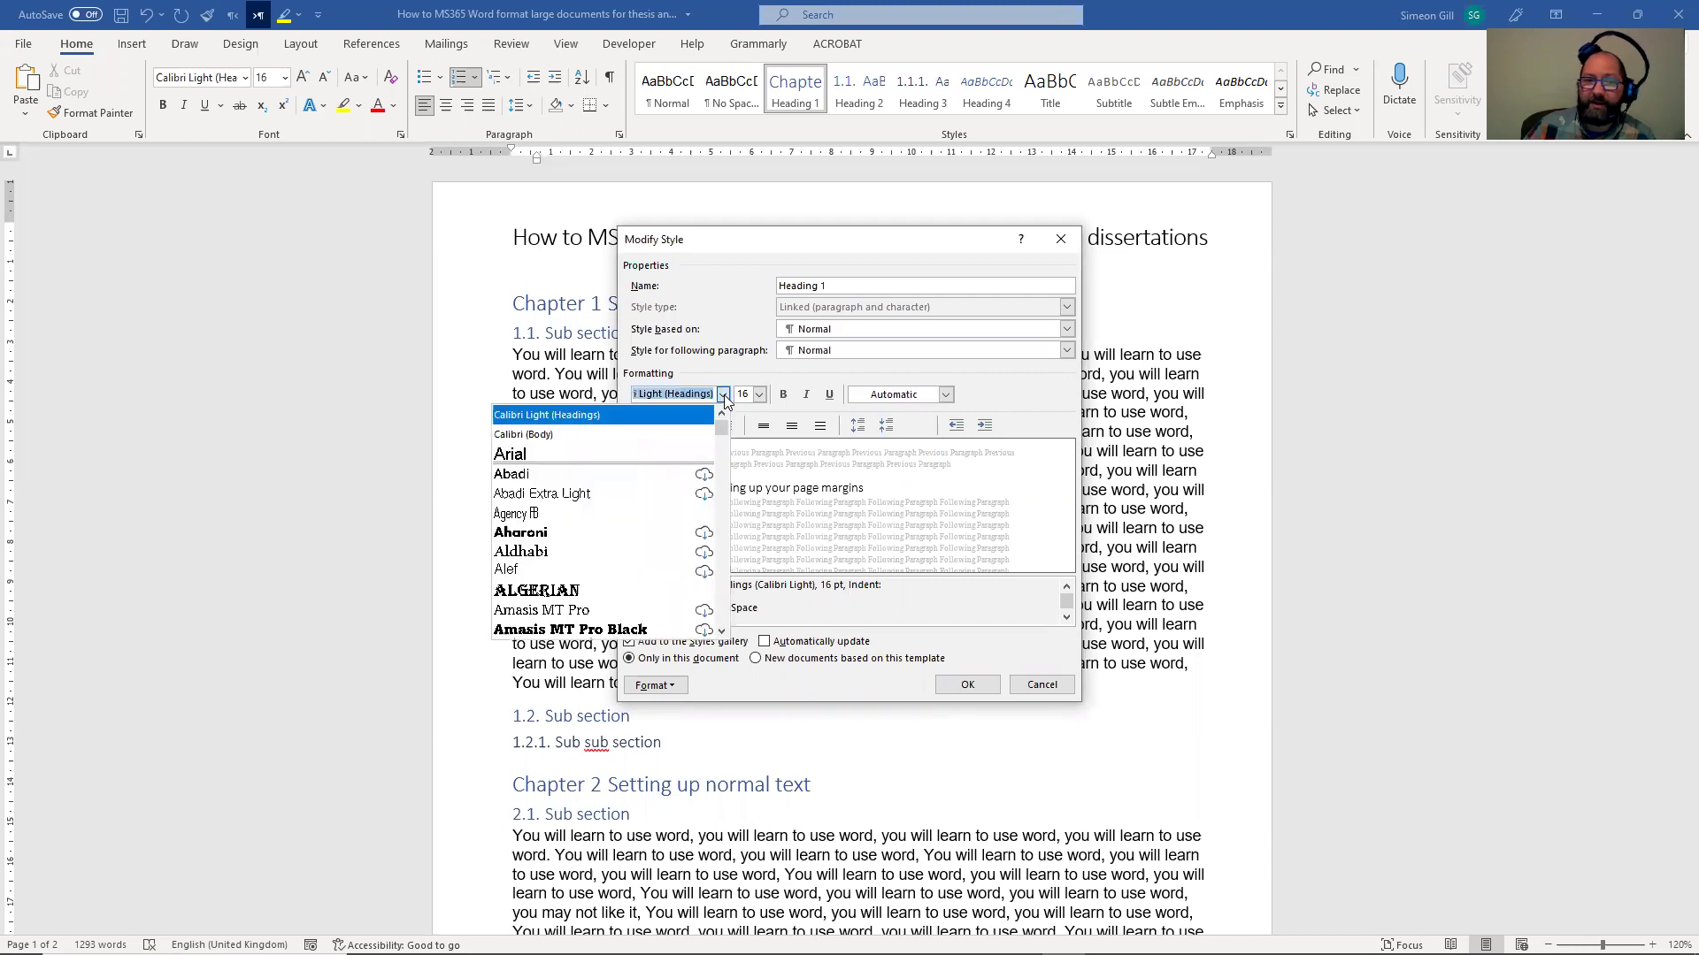
pyautogui.click(540, 460)
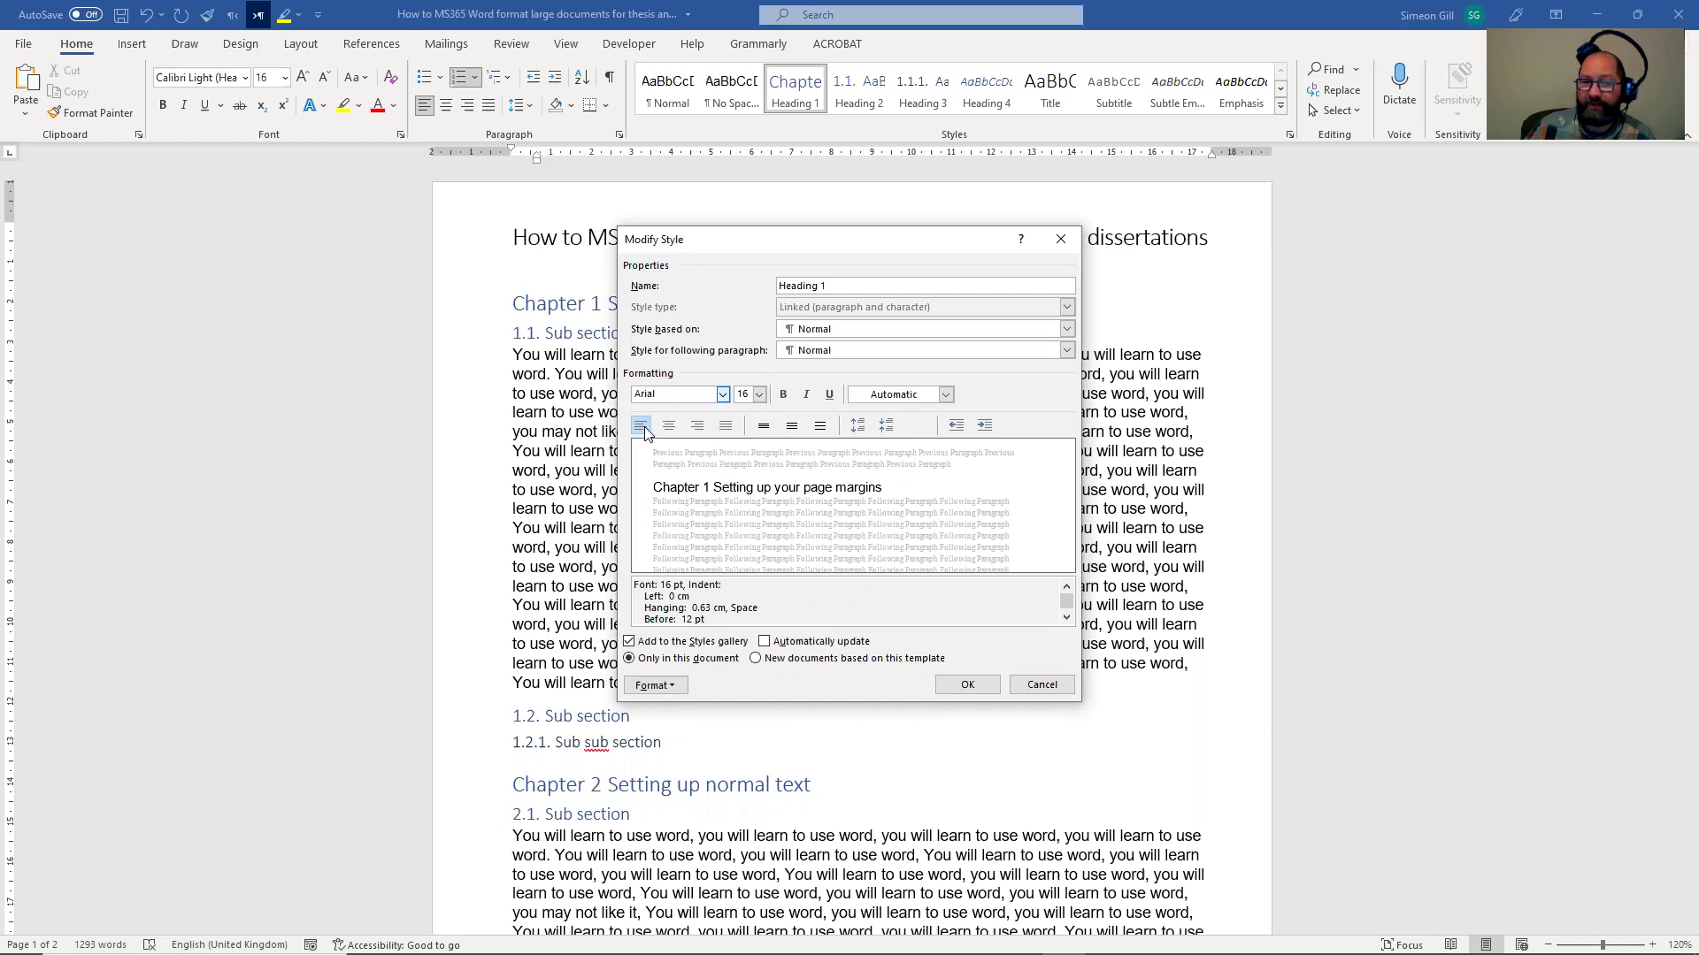
pyautogui.click(677, 692)
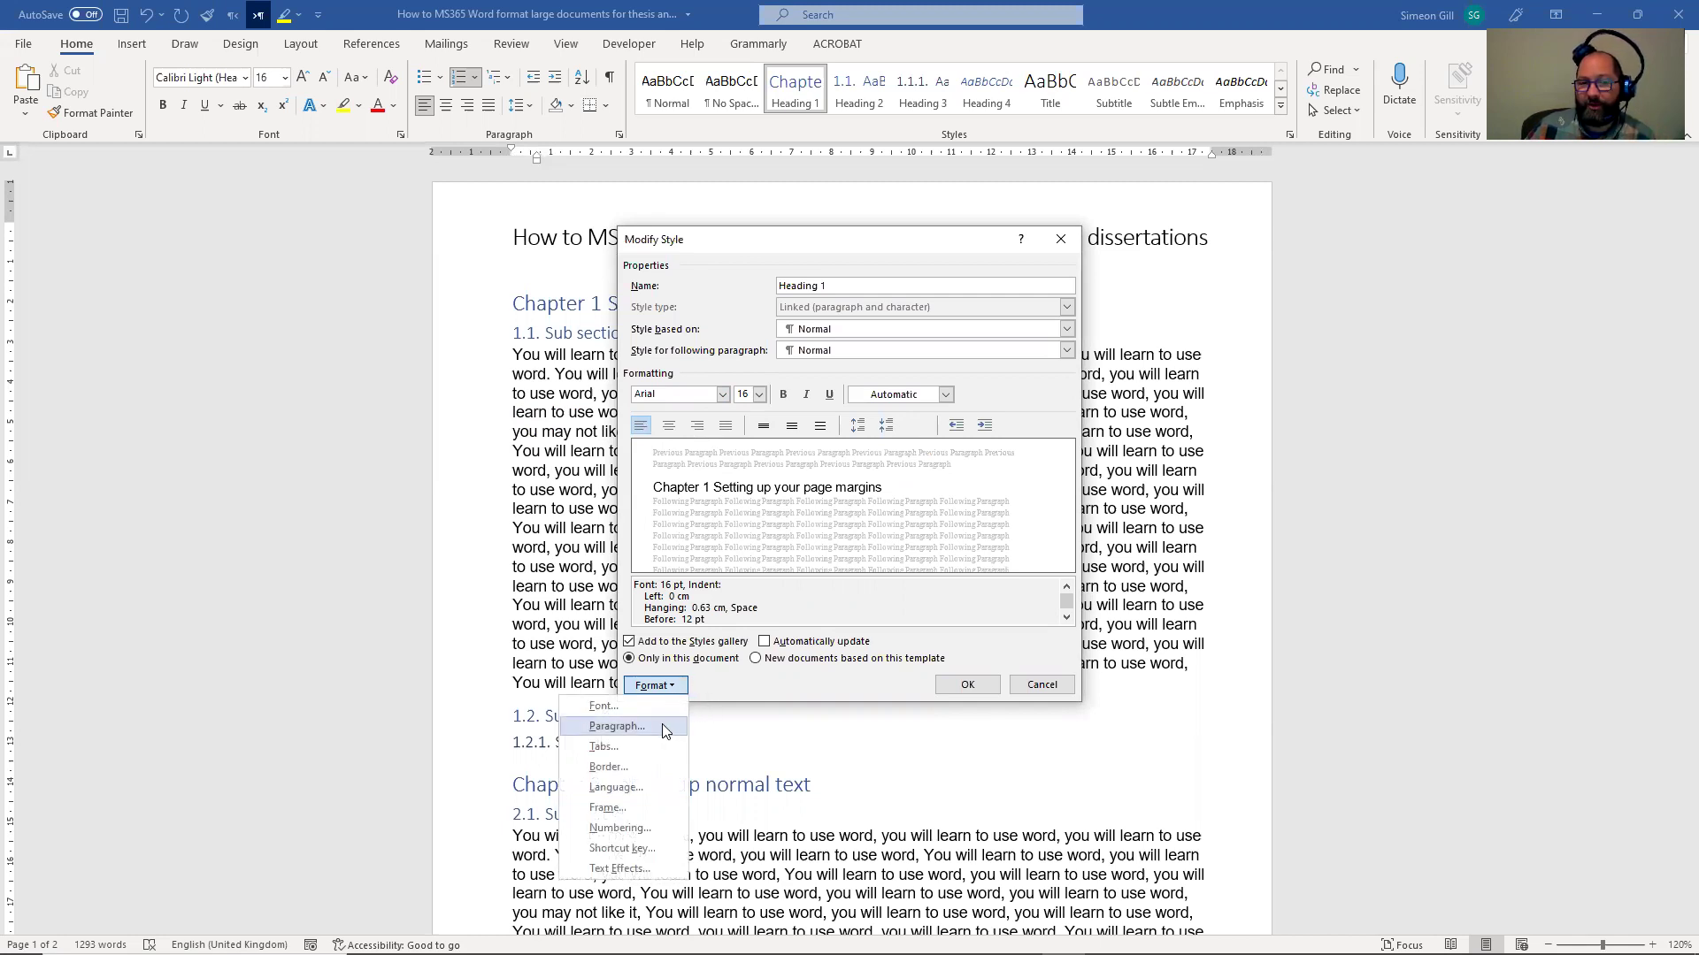
# Step: Set Heading 1 paragraph spacing to 3 pt before and 6 pt after, and save the style
pyautogui.click(653, 722)
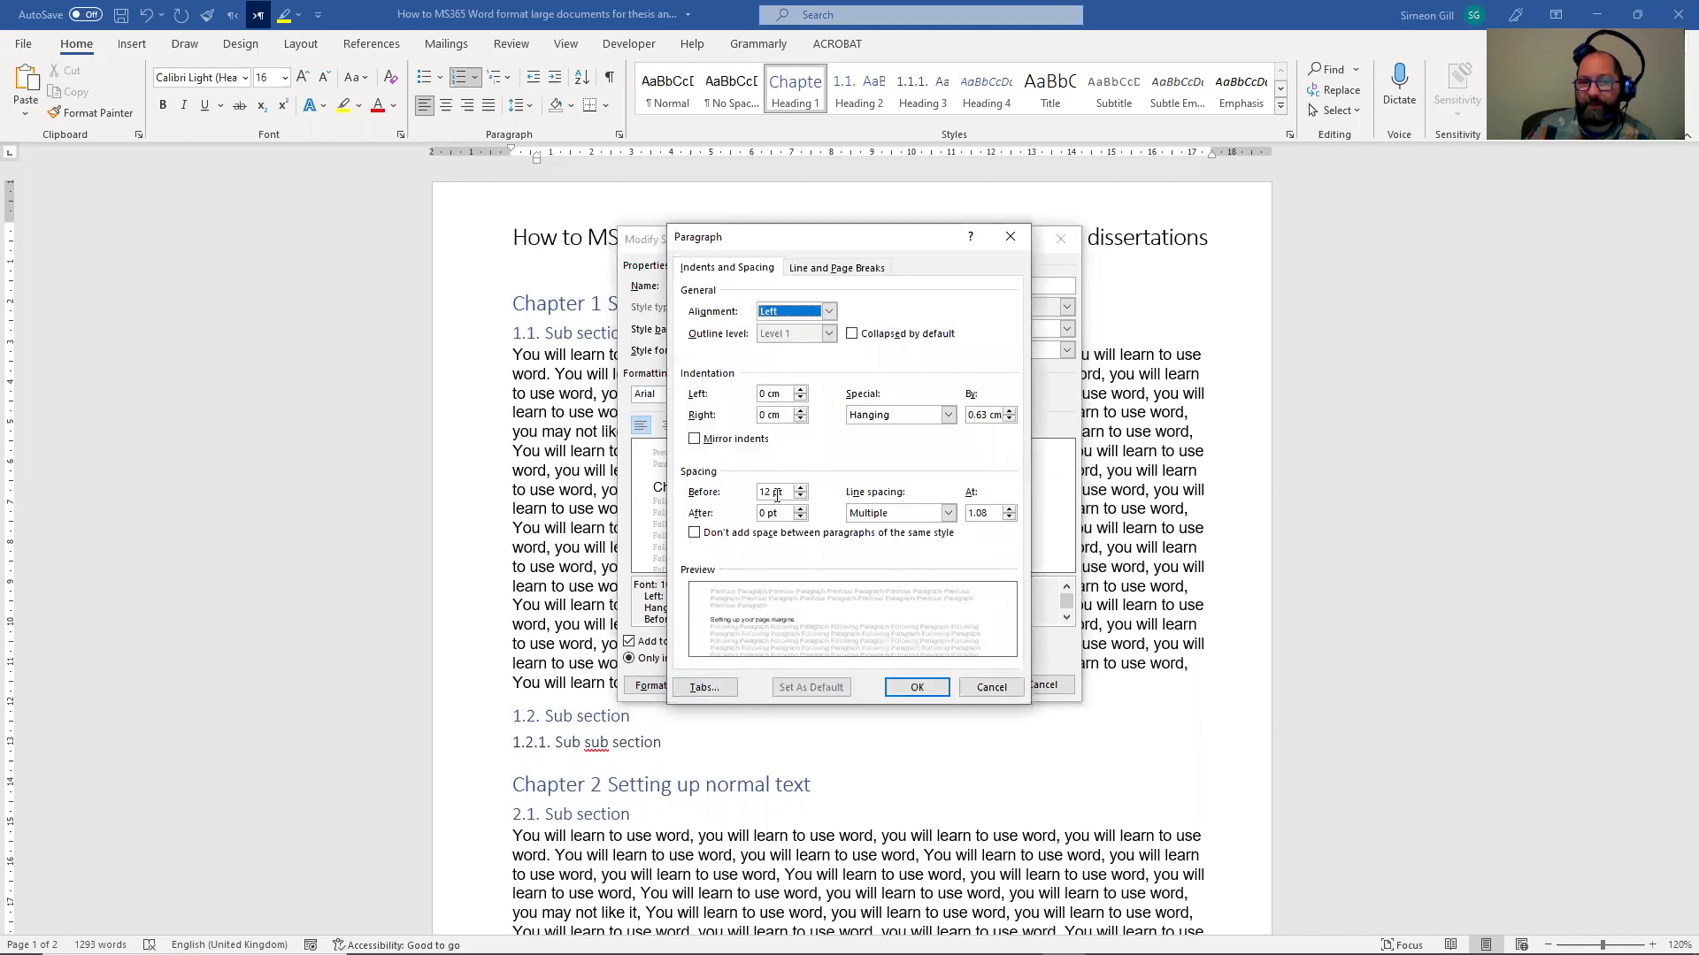
pyautogui.moveTo(787, 493); pyautogui.dragTo(758, 493)
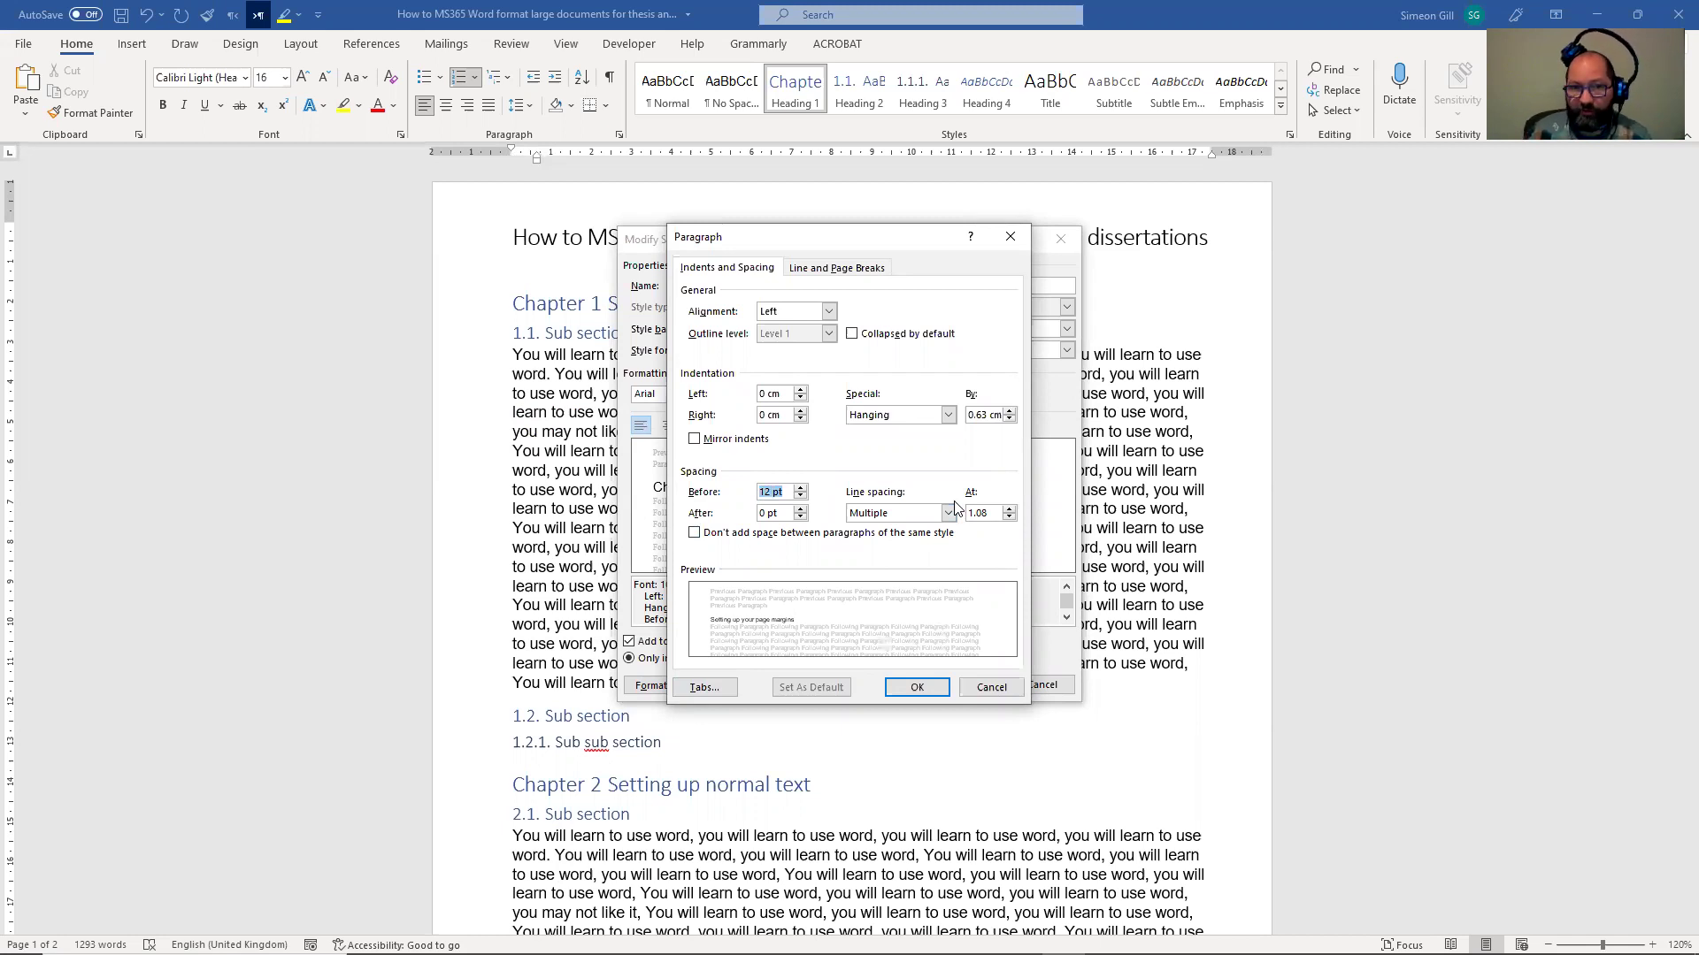
pyautogui.write('3')
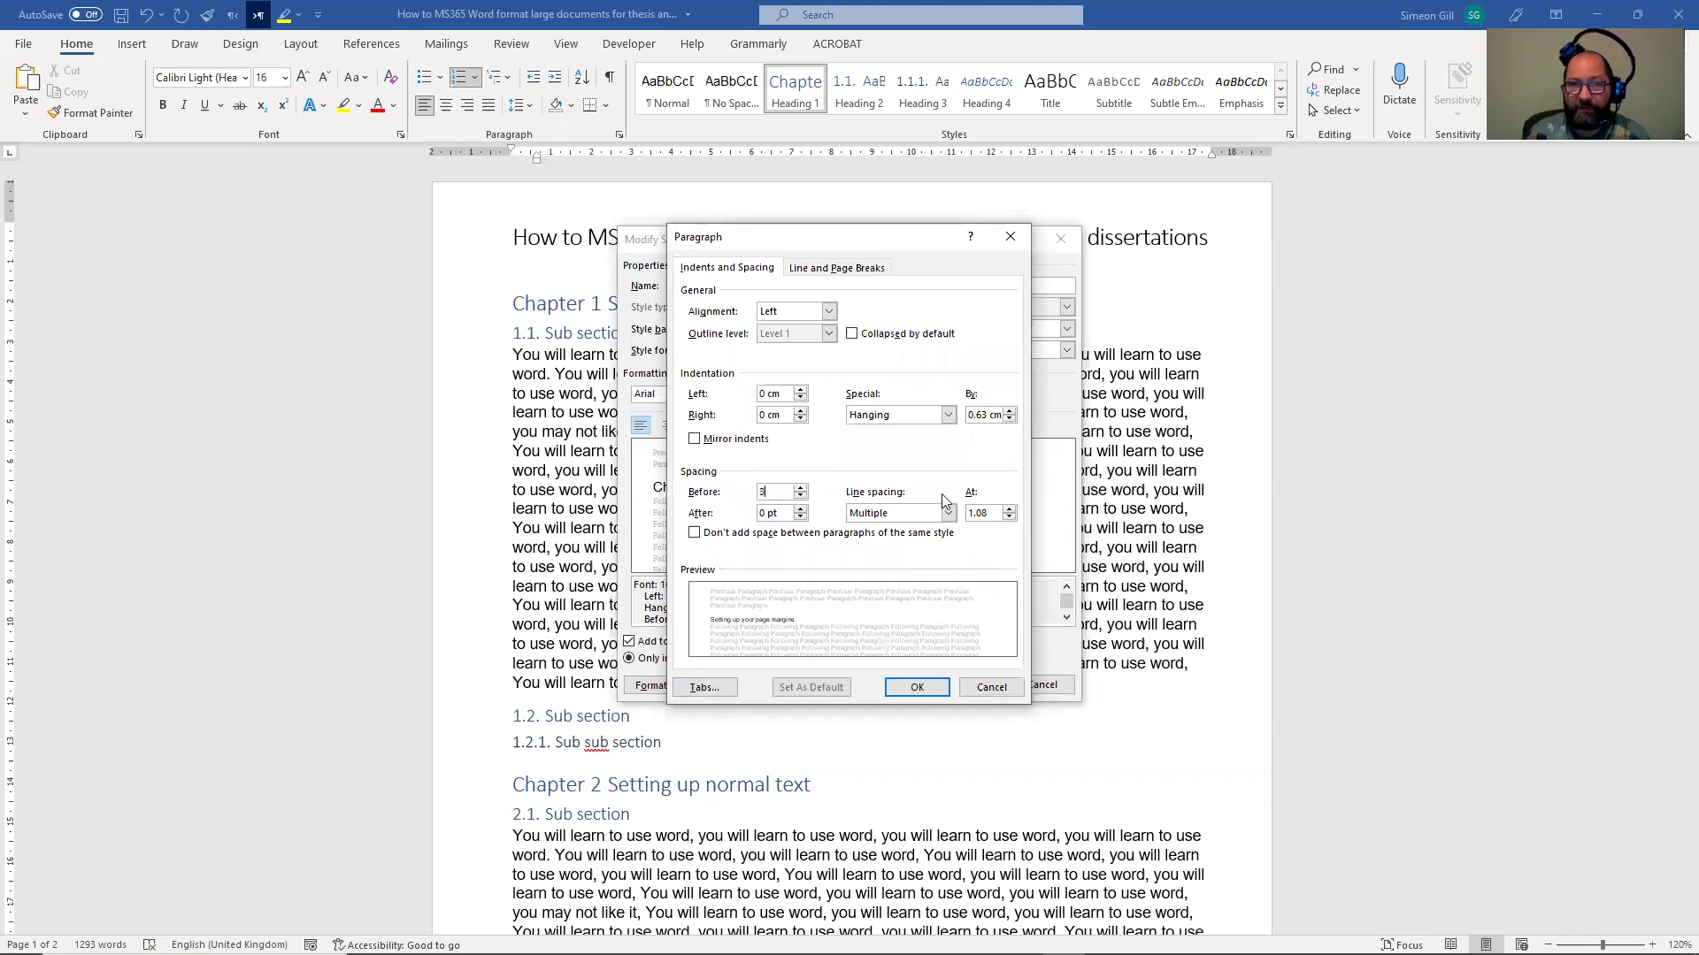
pyautogui.moveTo(787, 513); pyautogui.dragTo(758, 513)
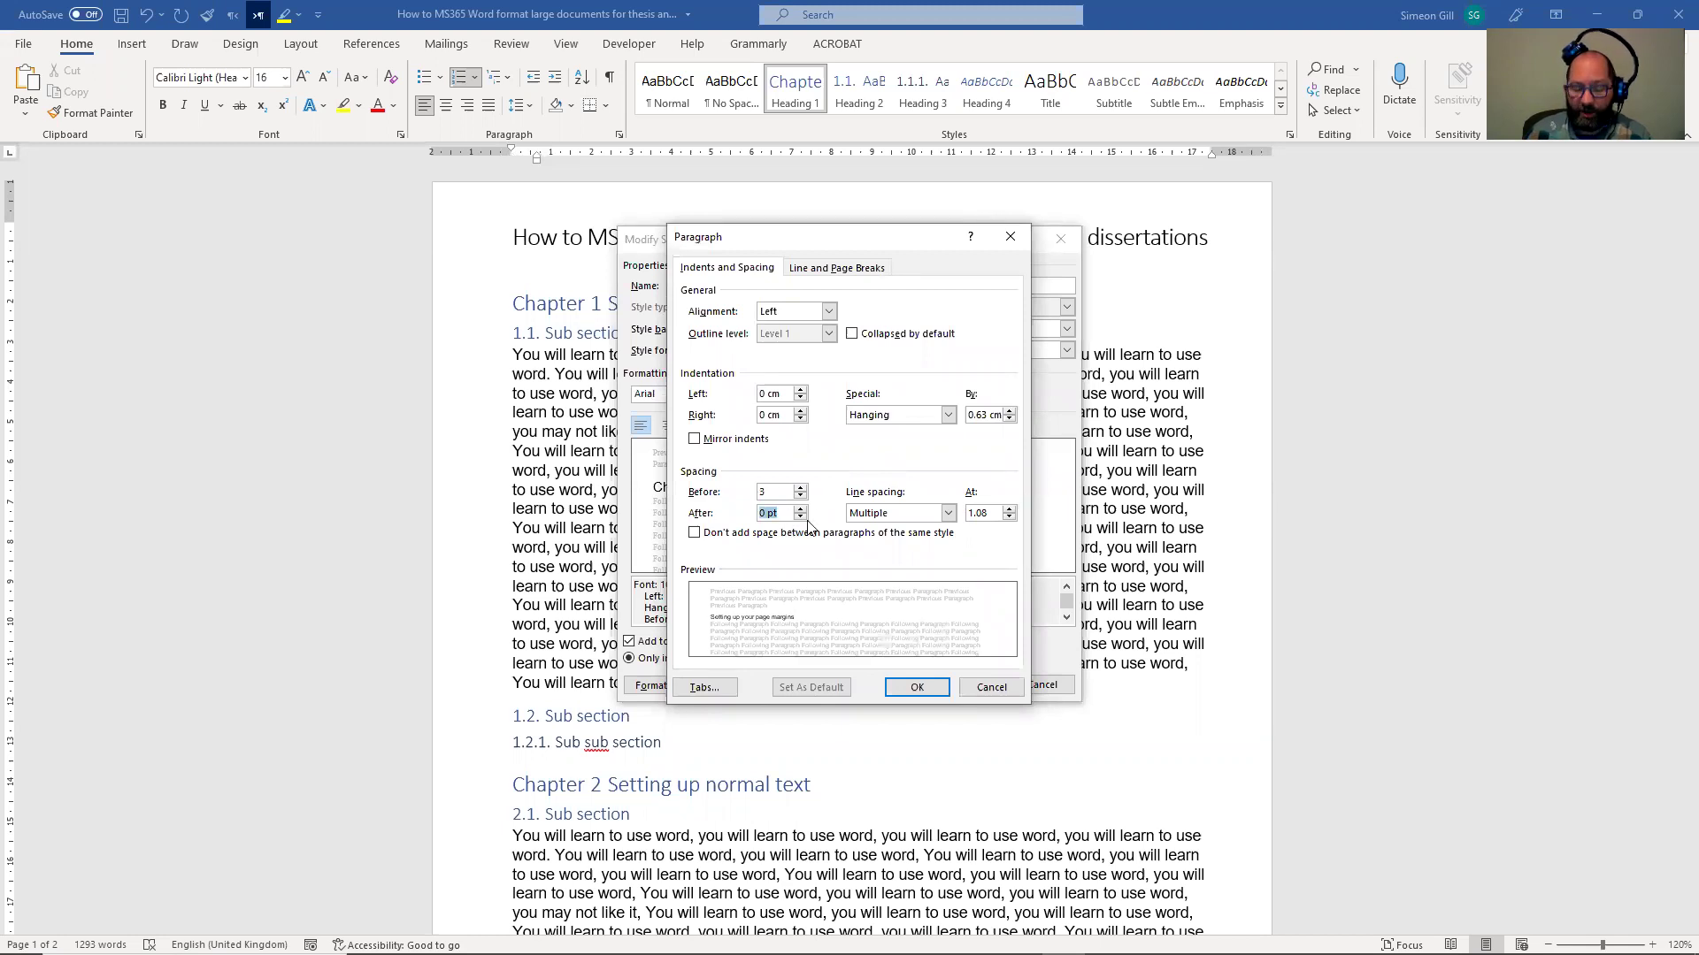
pyautogui.write('6')
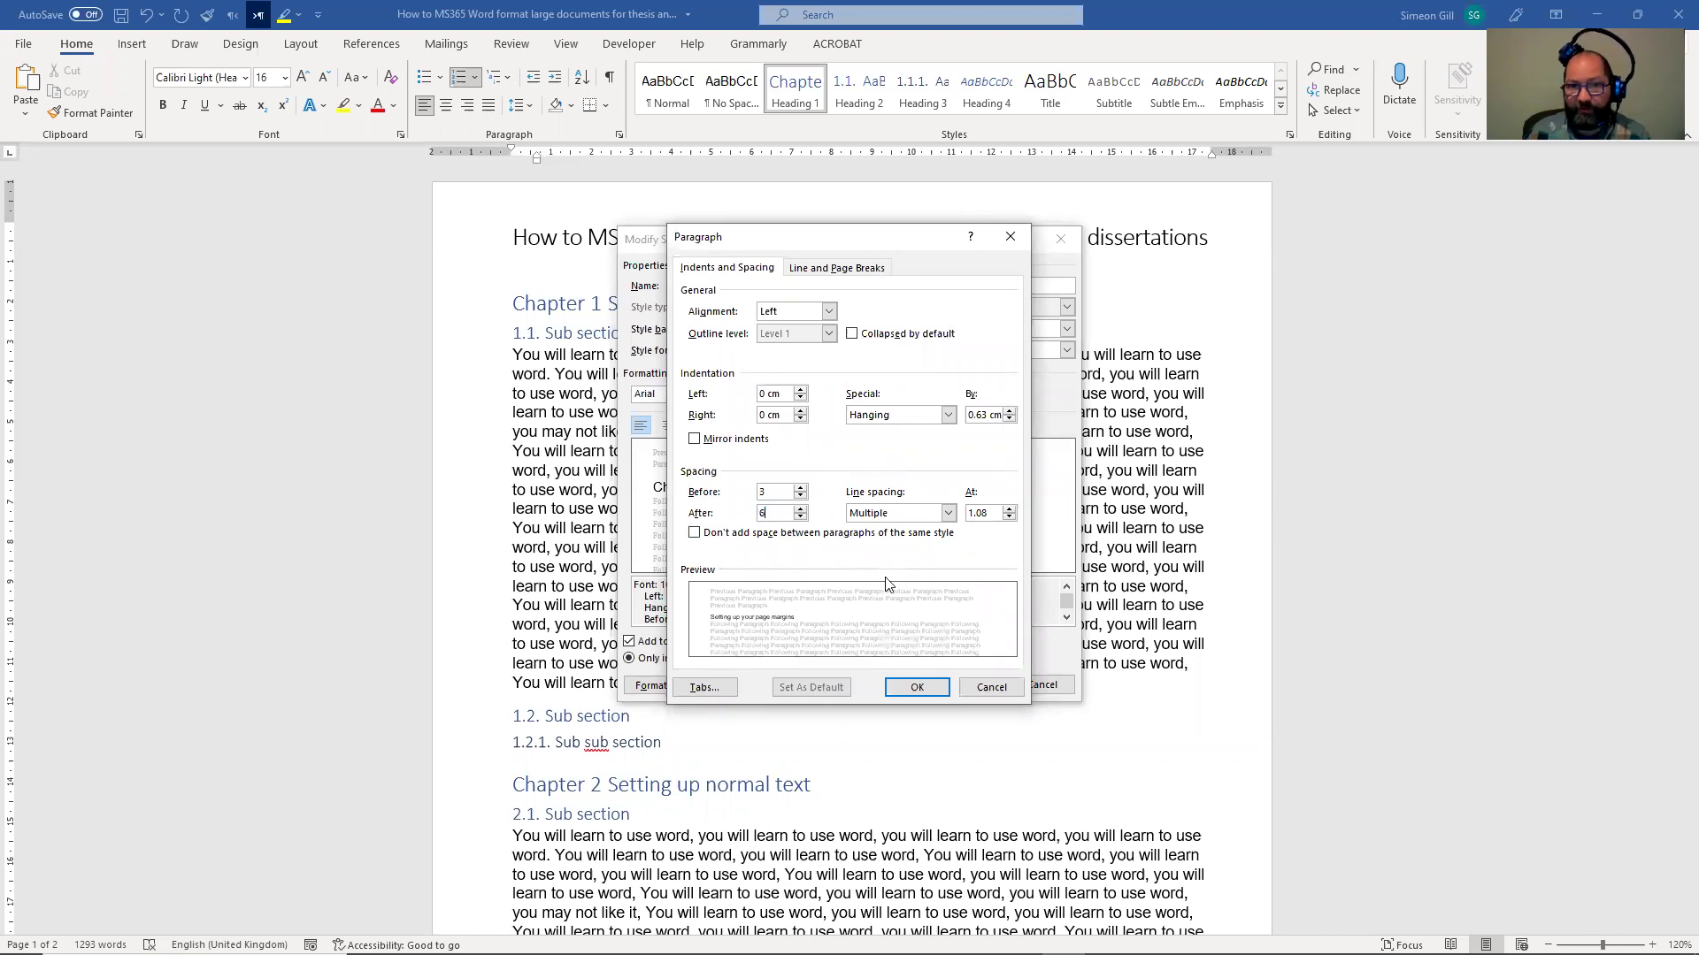
pyautogui.click(924, 694)
pyautogui.click(973, 687)
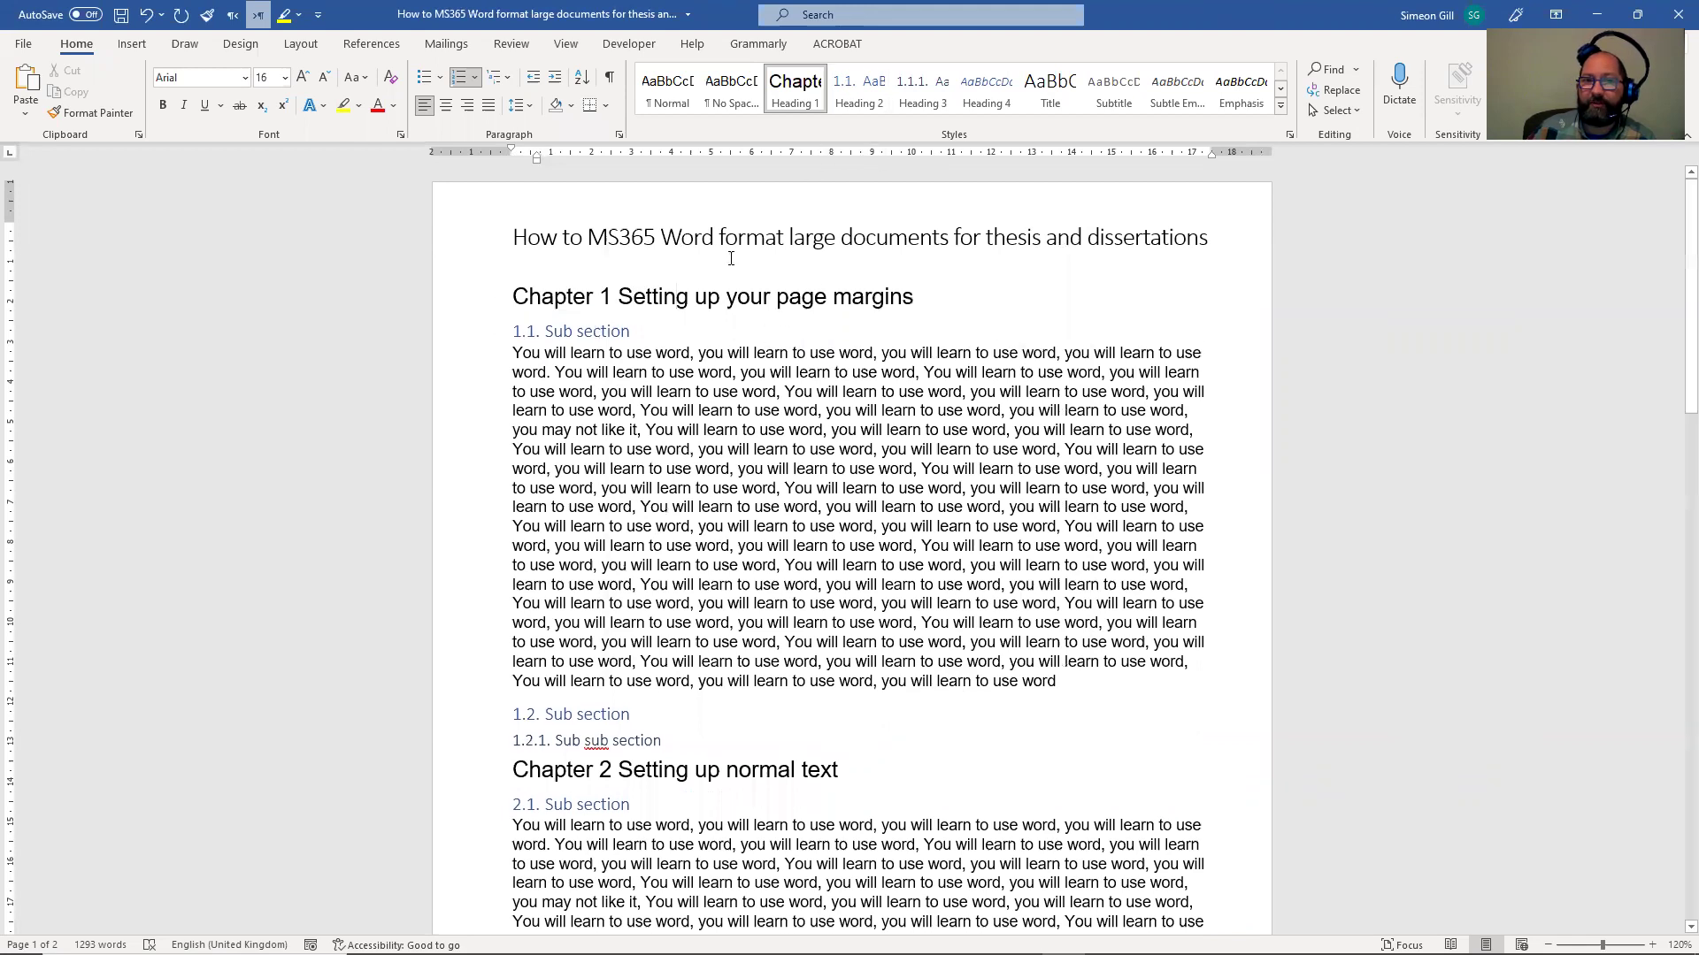
# Step: Modify the Heading 2 style to Automatic (black) font colour and the Arial font
pyautogui.click(611, 332)
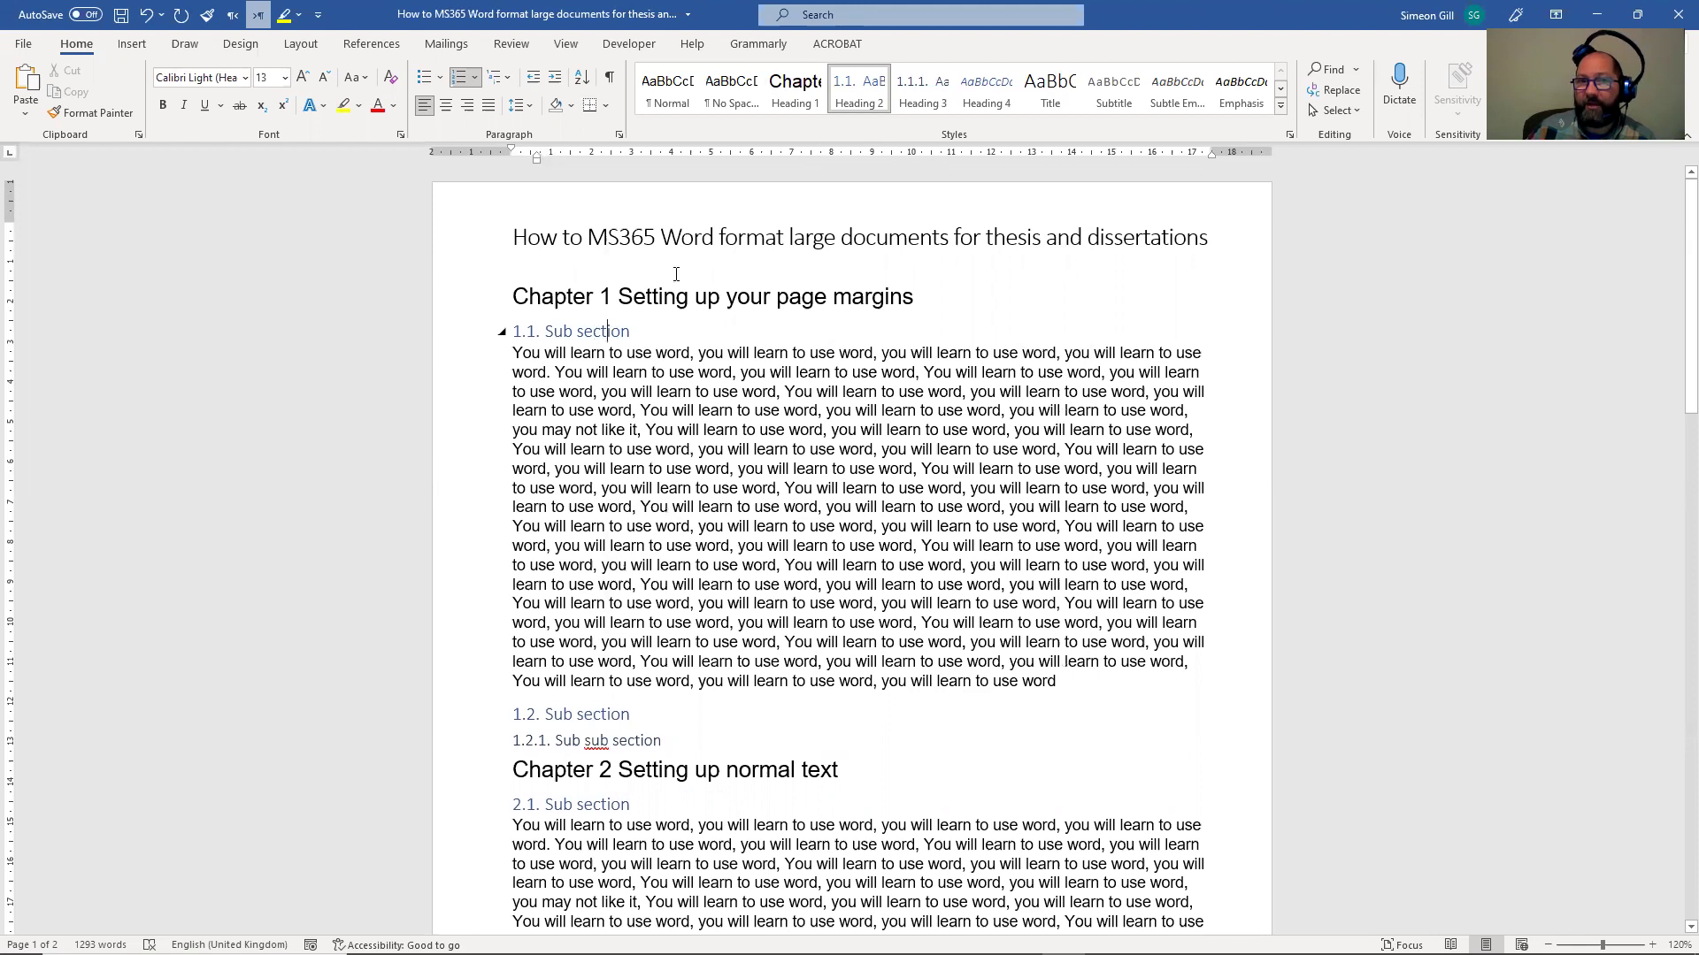
pyautogui.rightClick(875, 91)
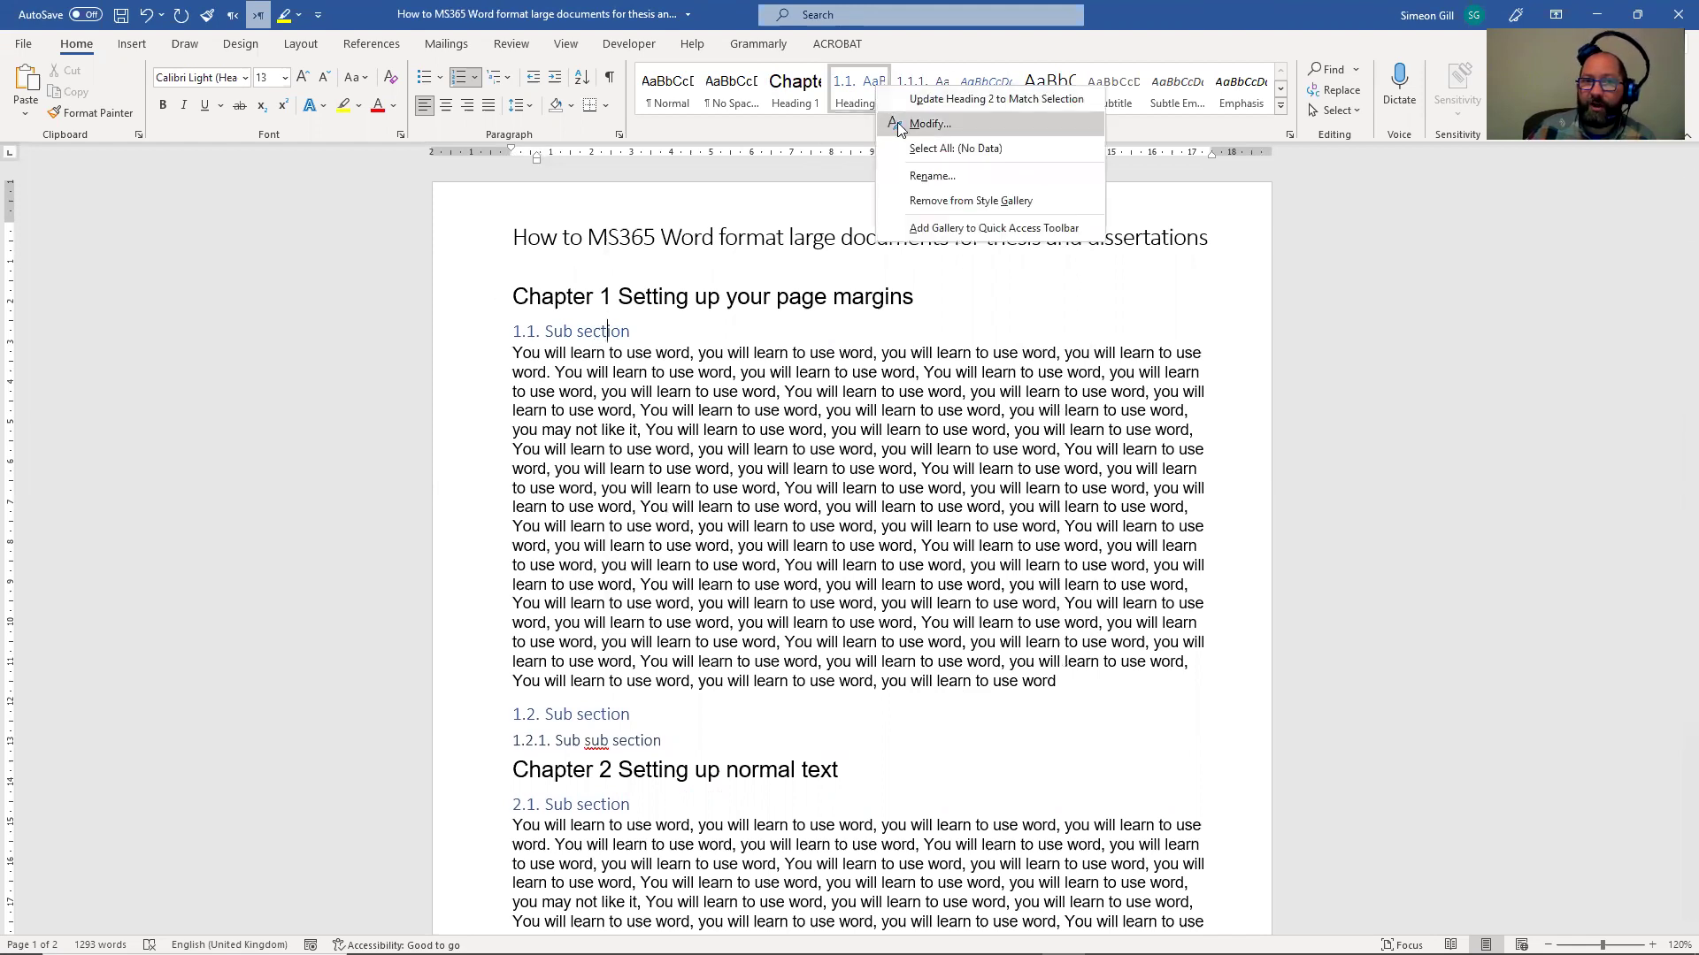
pyautogui.click(885, 129)
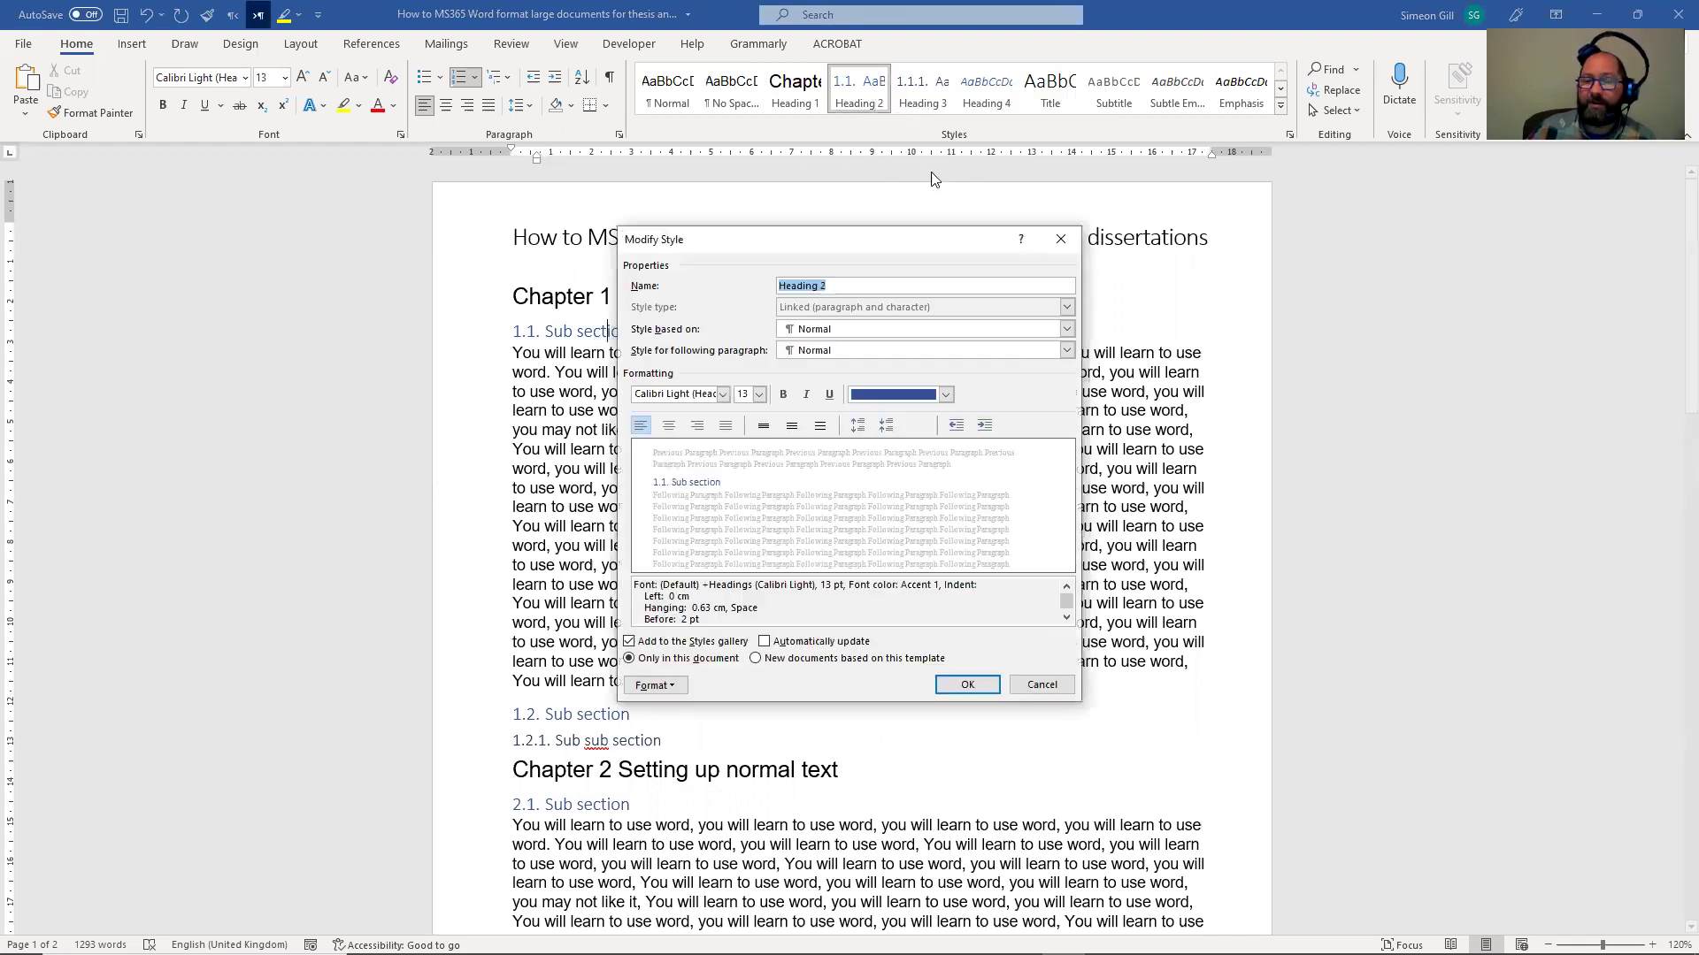
pyautogui.click(945, 395)
pyautogui.click(918, 423)
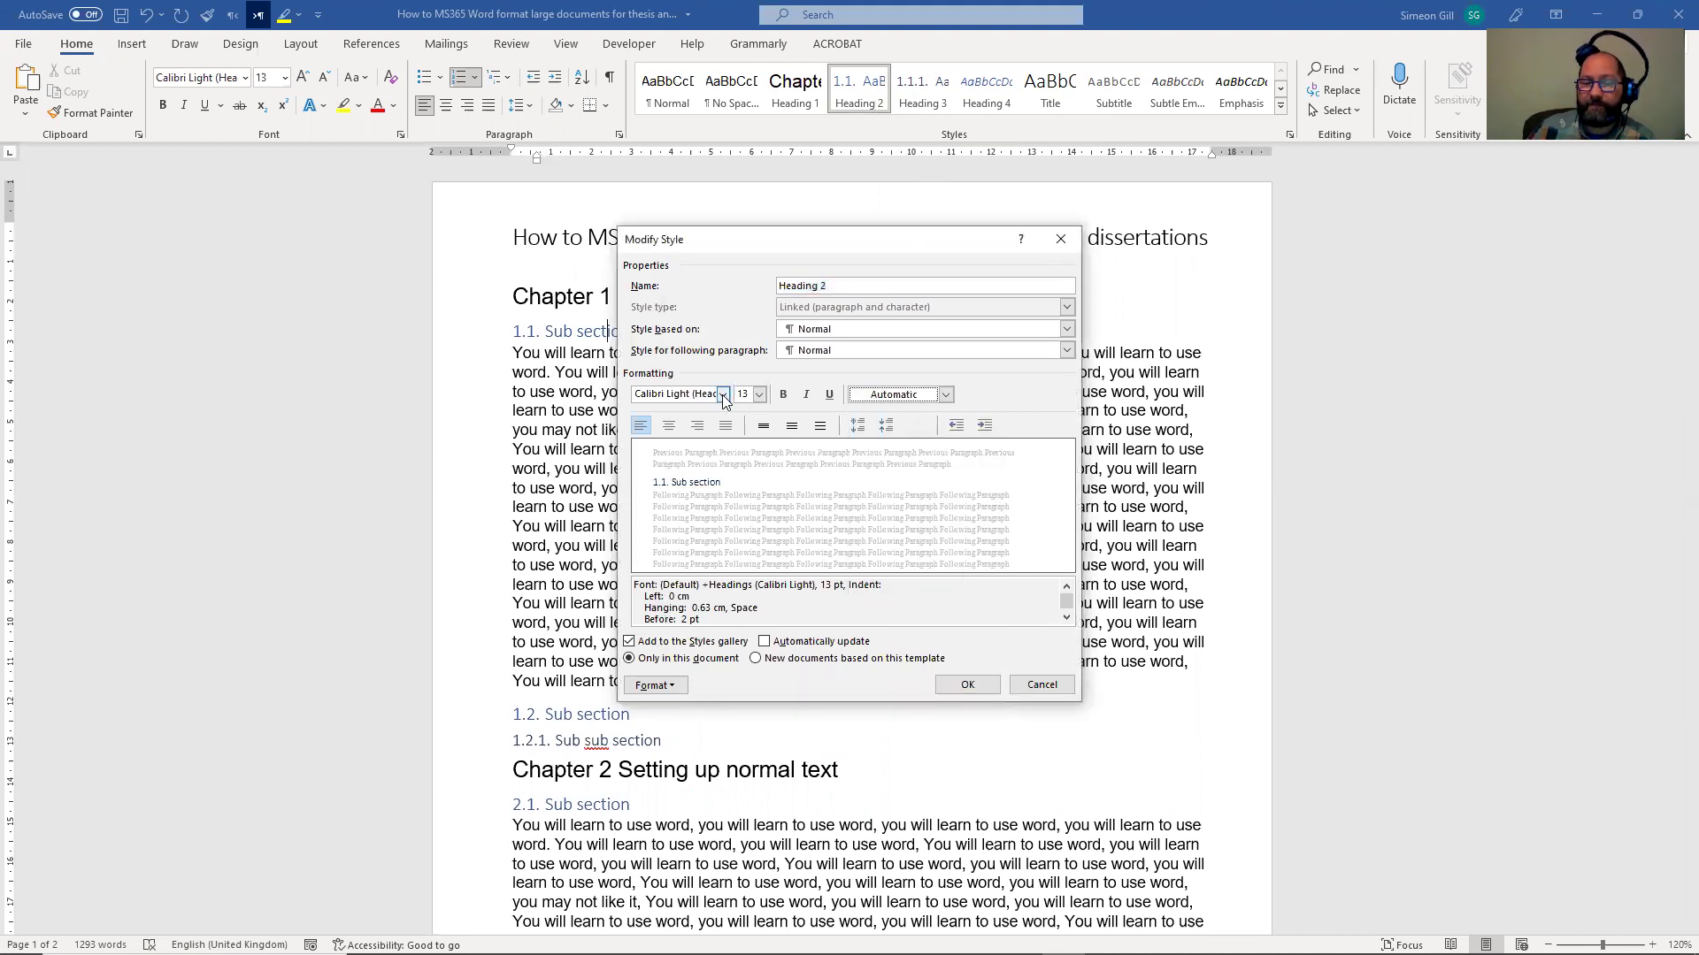
pyautogui.click(722, 395)
pyautogui.click(596, 455)
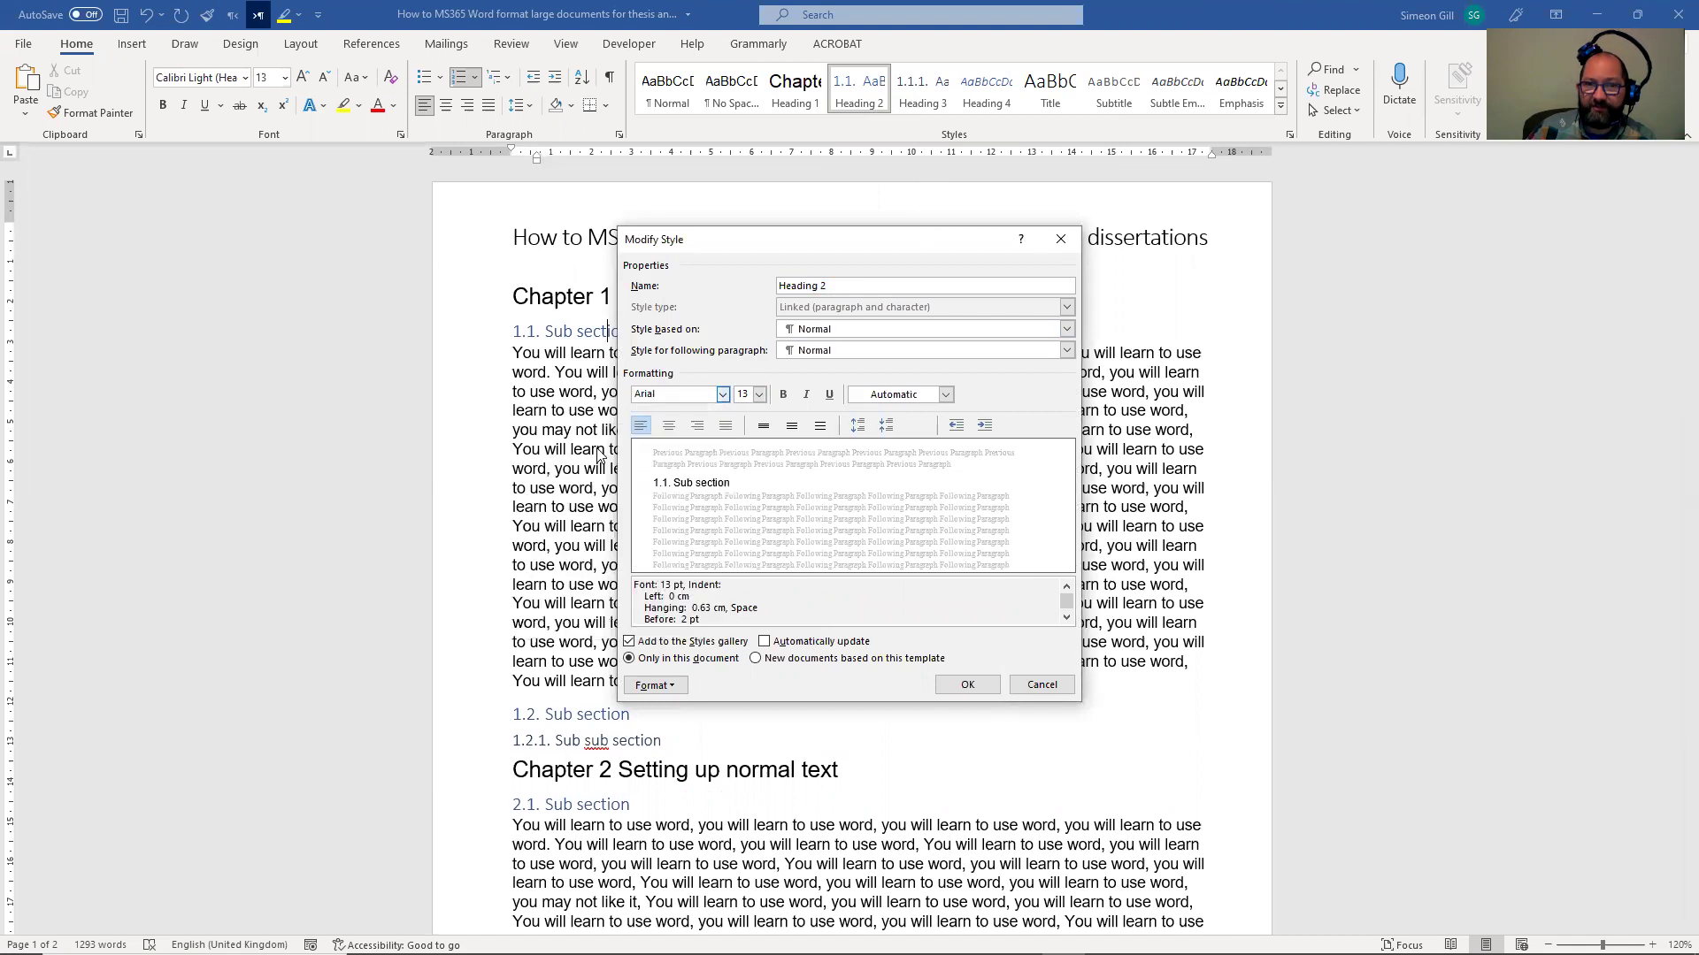
# Step: Set Heading 2 spacing after to 3 pt and apply the modified style
pyautogui.click(679, 684)
pyautogui.click(669, 726)
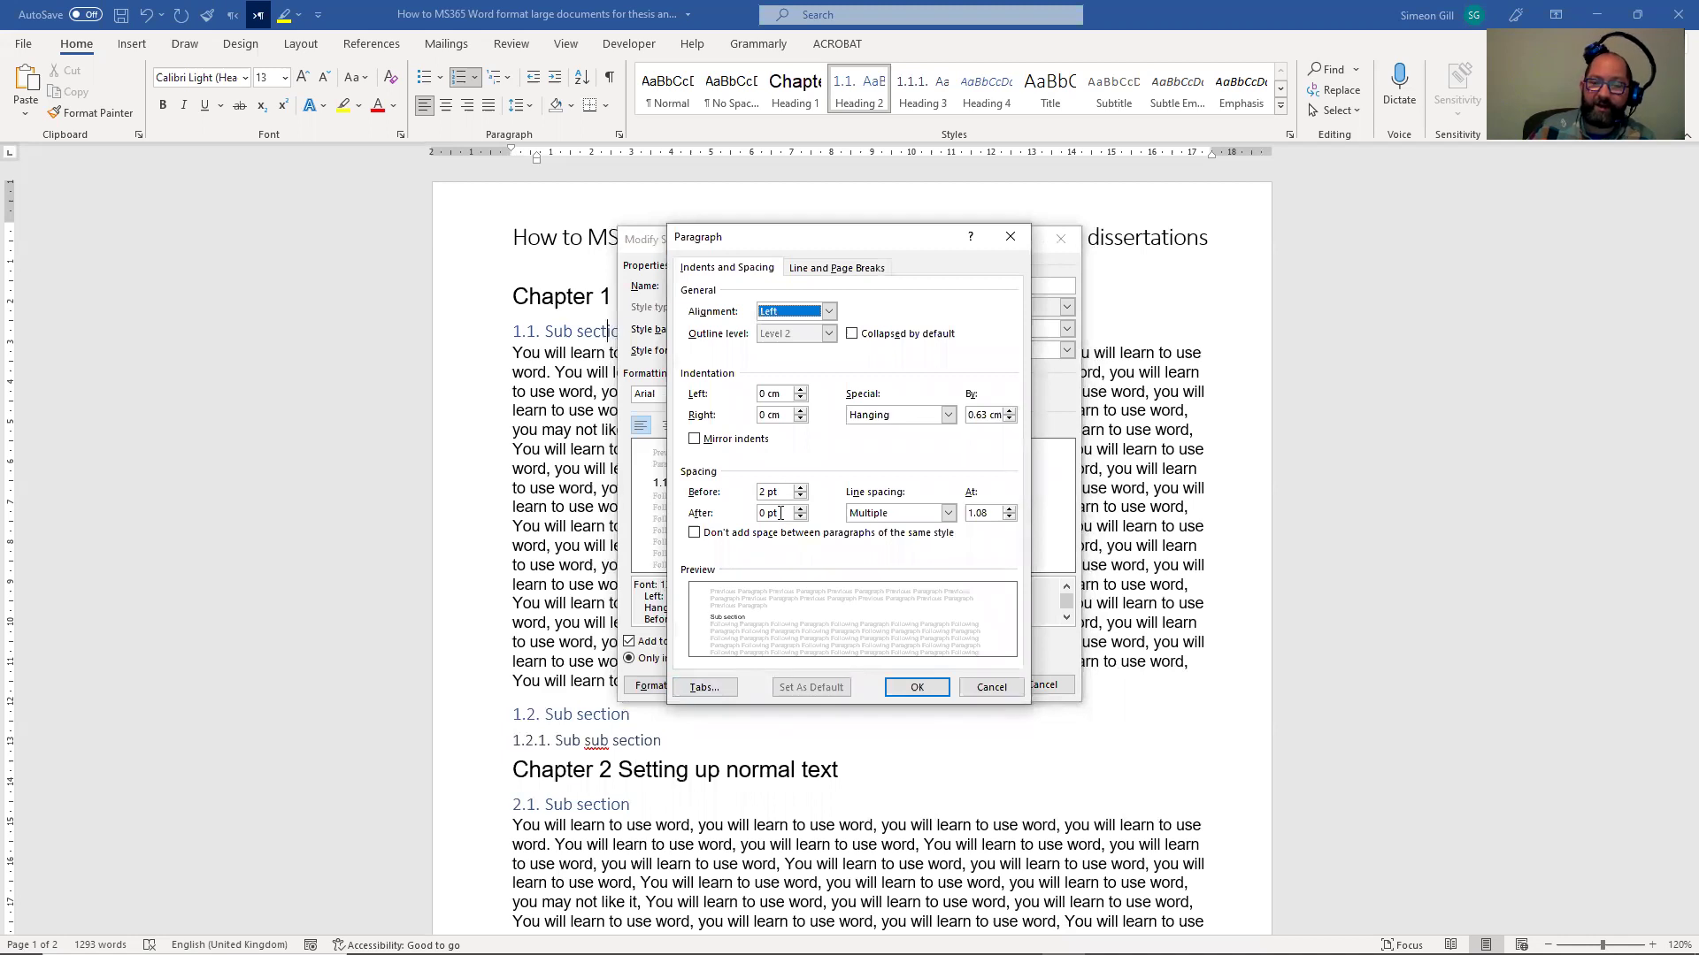
pyautogui.moveTo(781, 513); pyautogui.dragTo(759, 513)
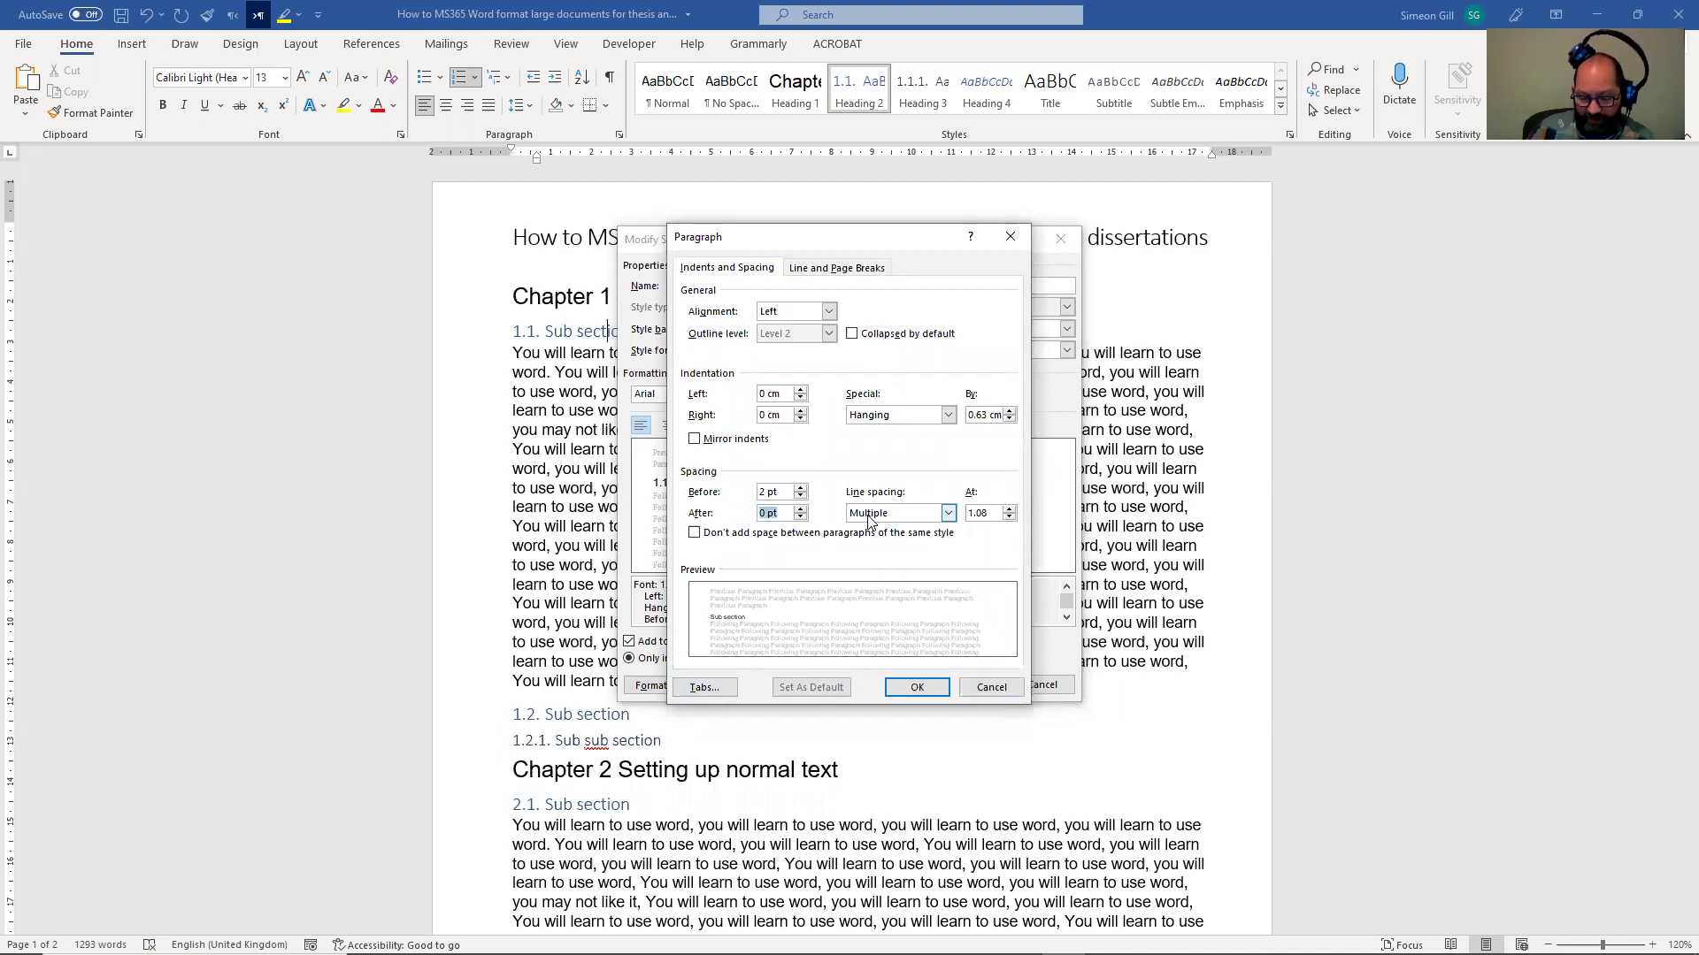
pyautogui.write('3')
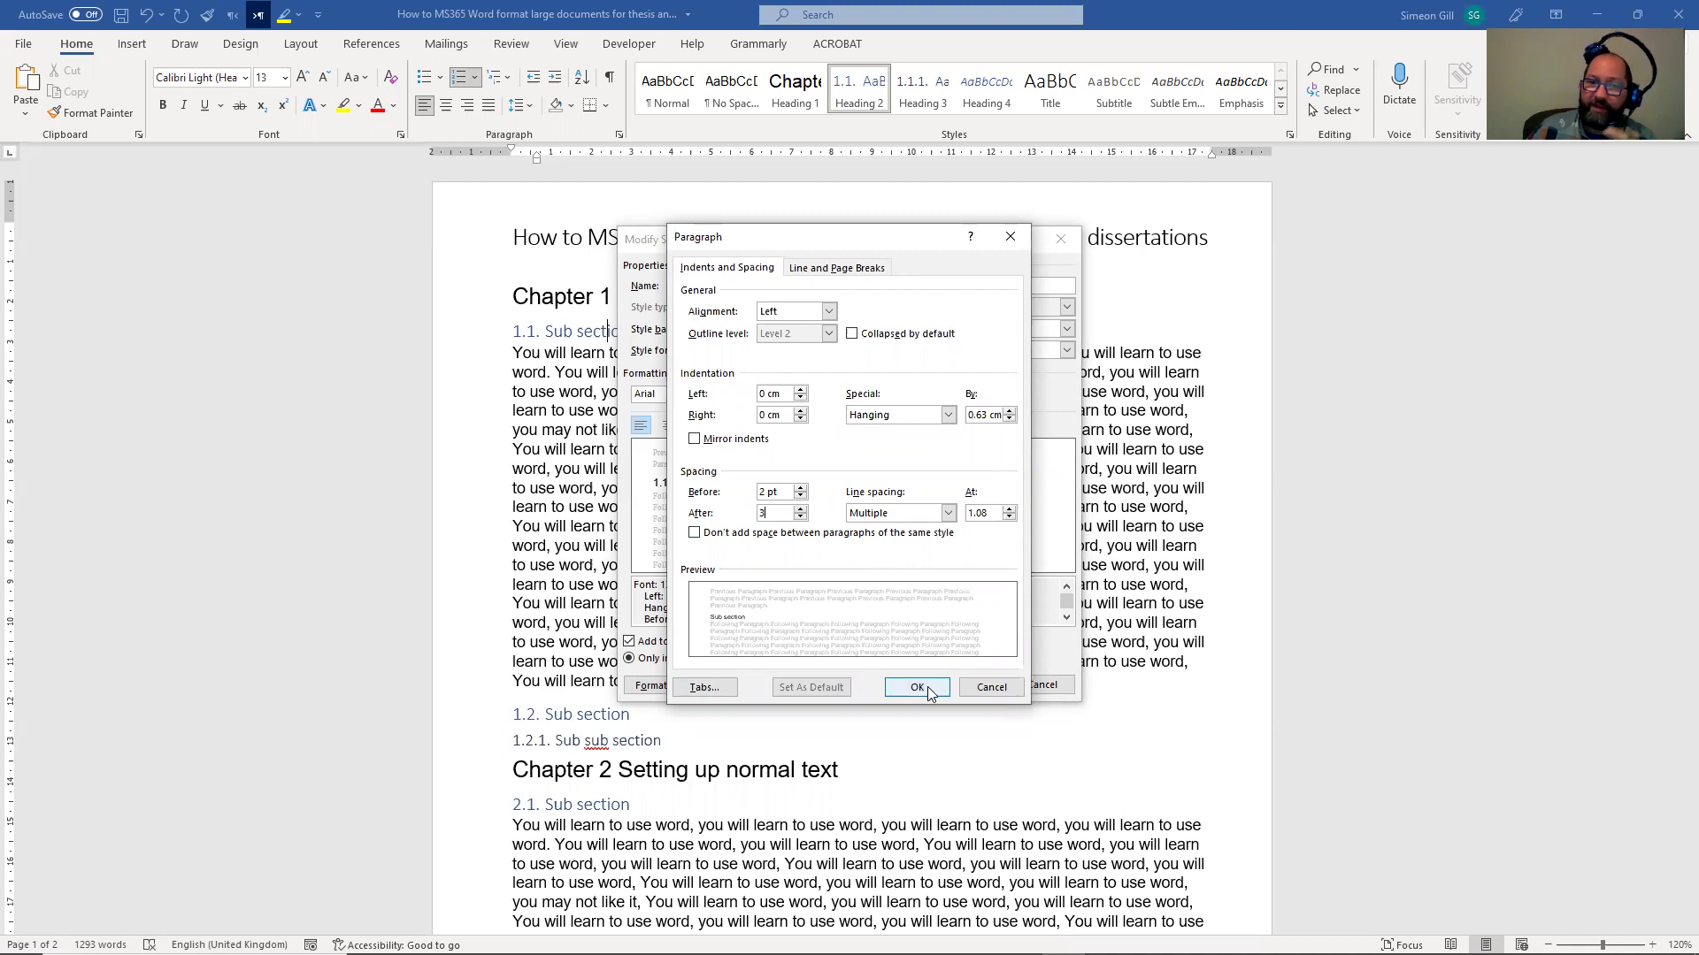
pyautogui.click(927, 687)
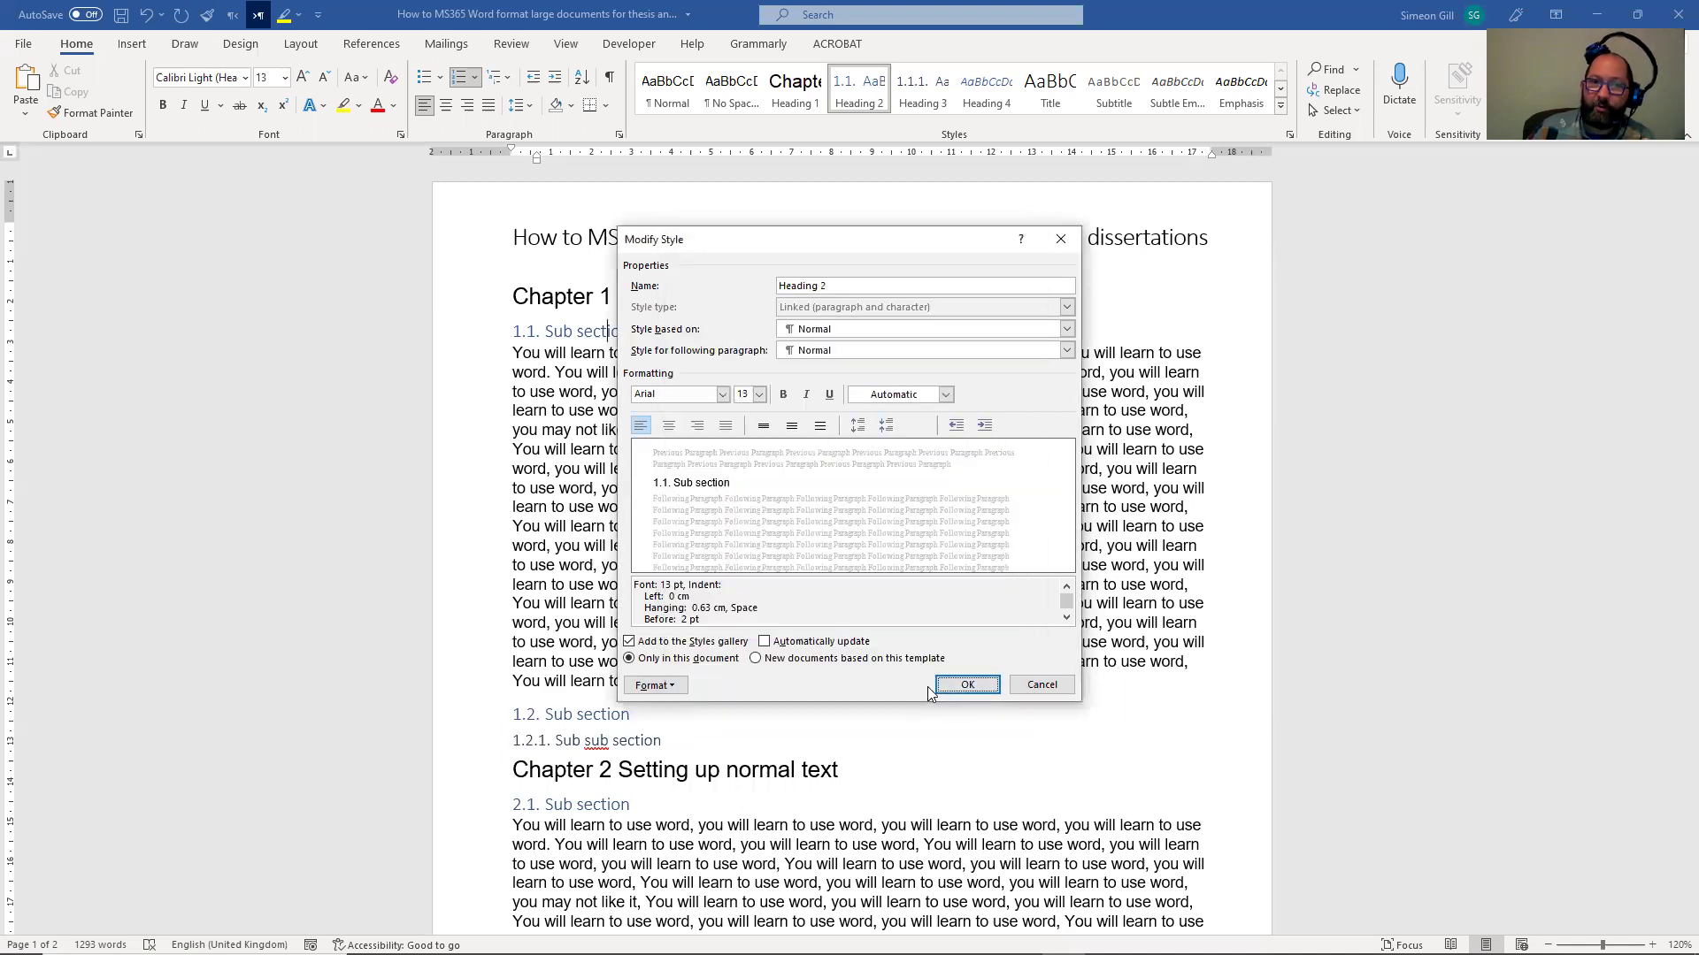
pyautogui.click(955, 687)
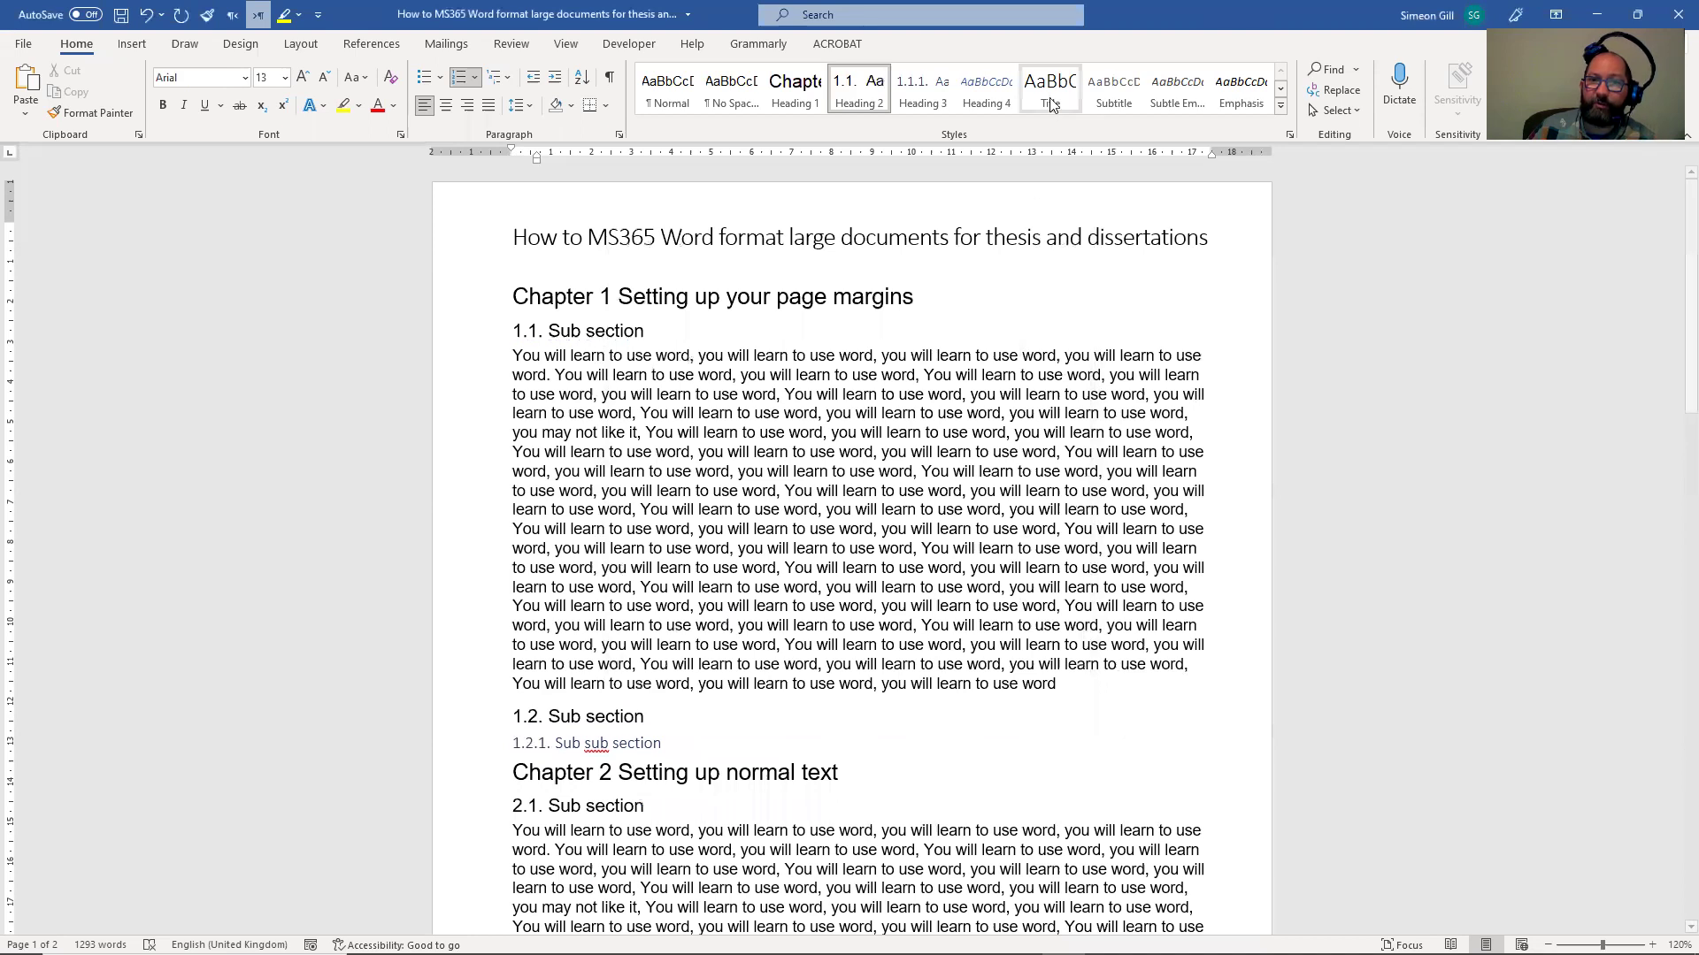
# Step: Modify the Heading 3 style to Automatic (black) font colour and the Arial font
pyautogui.click(605, 752)
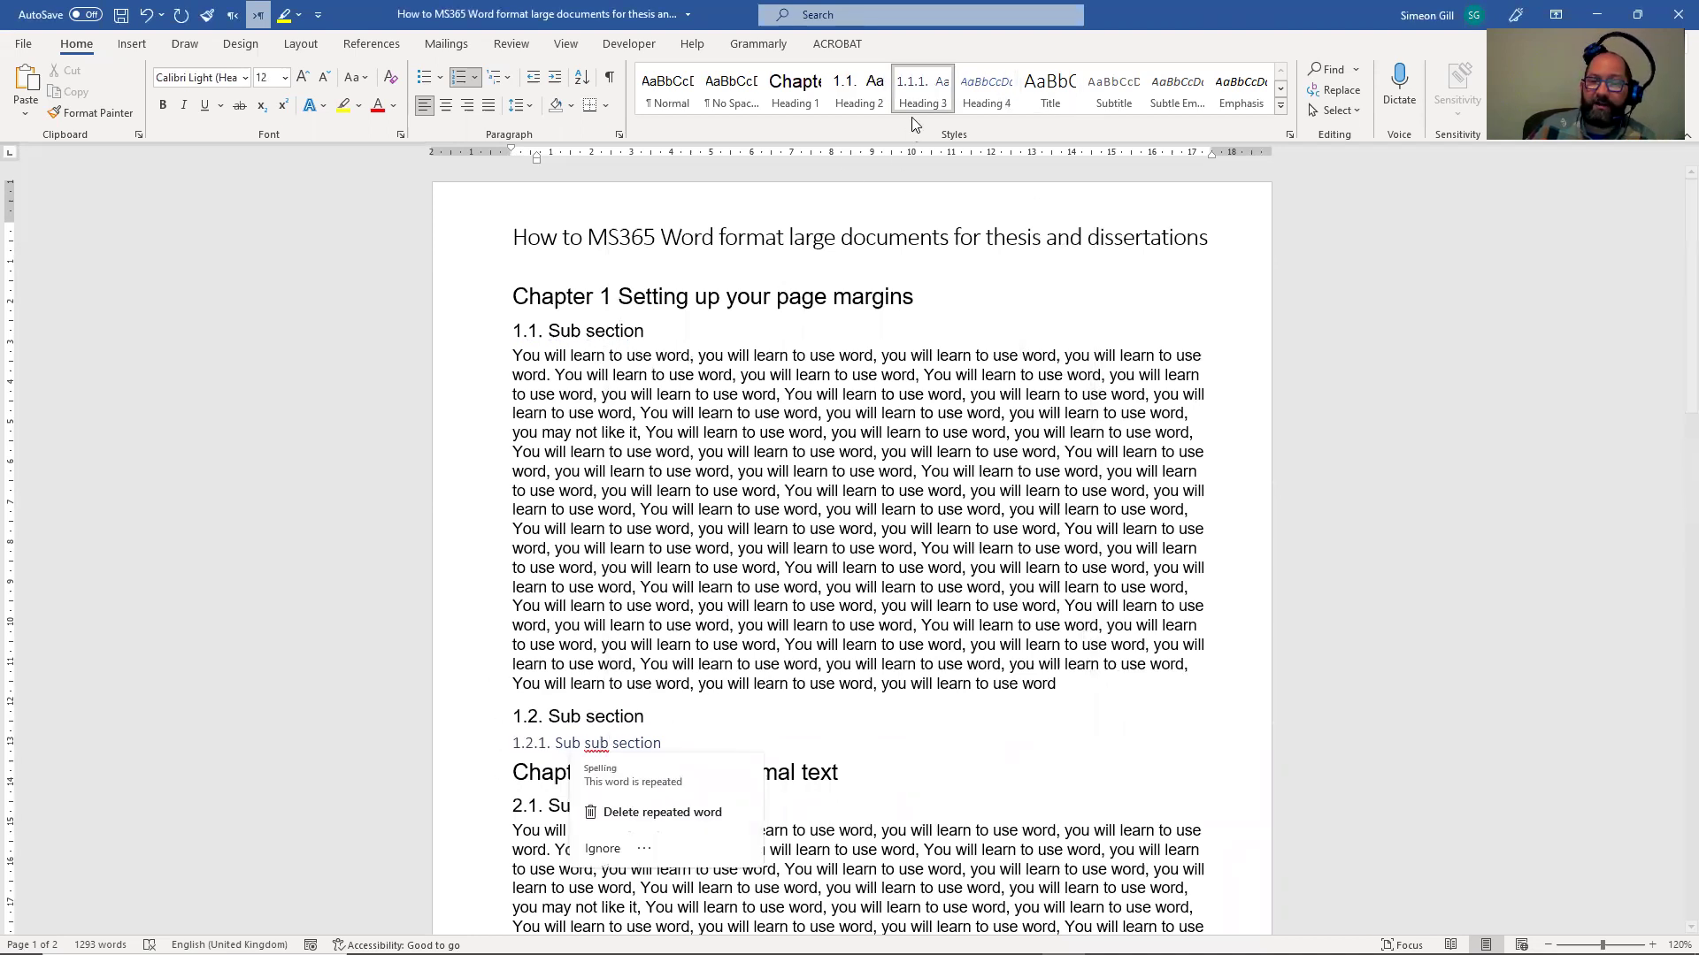
pyautogui.rightClick(925, 94)
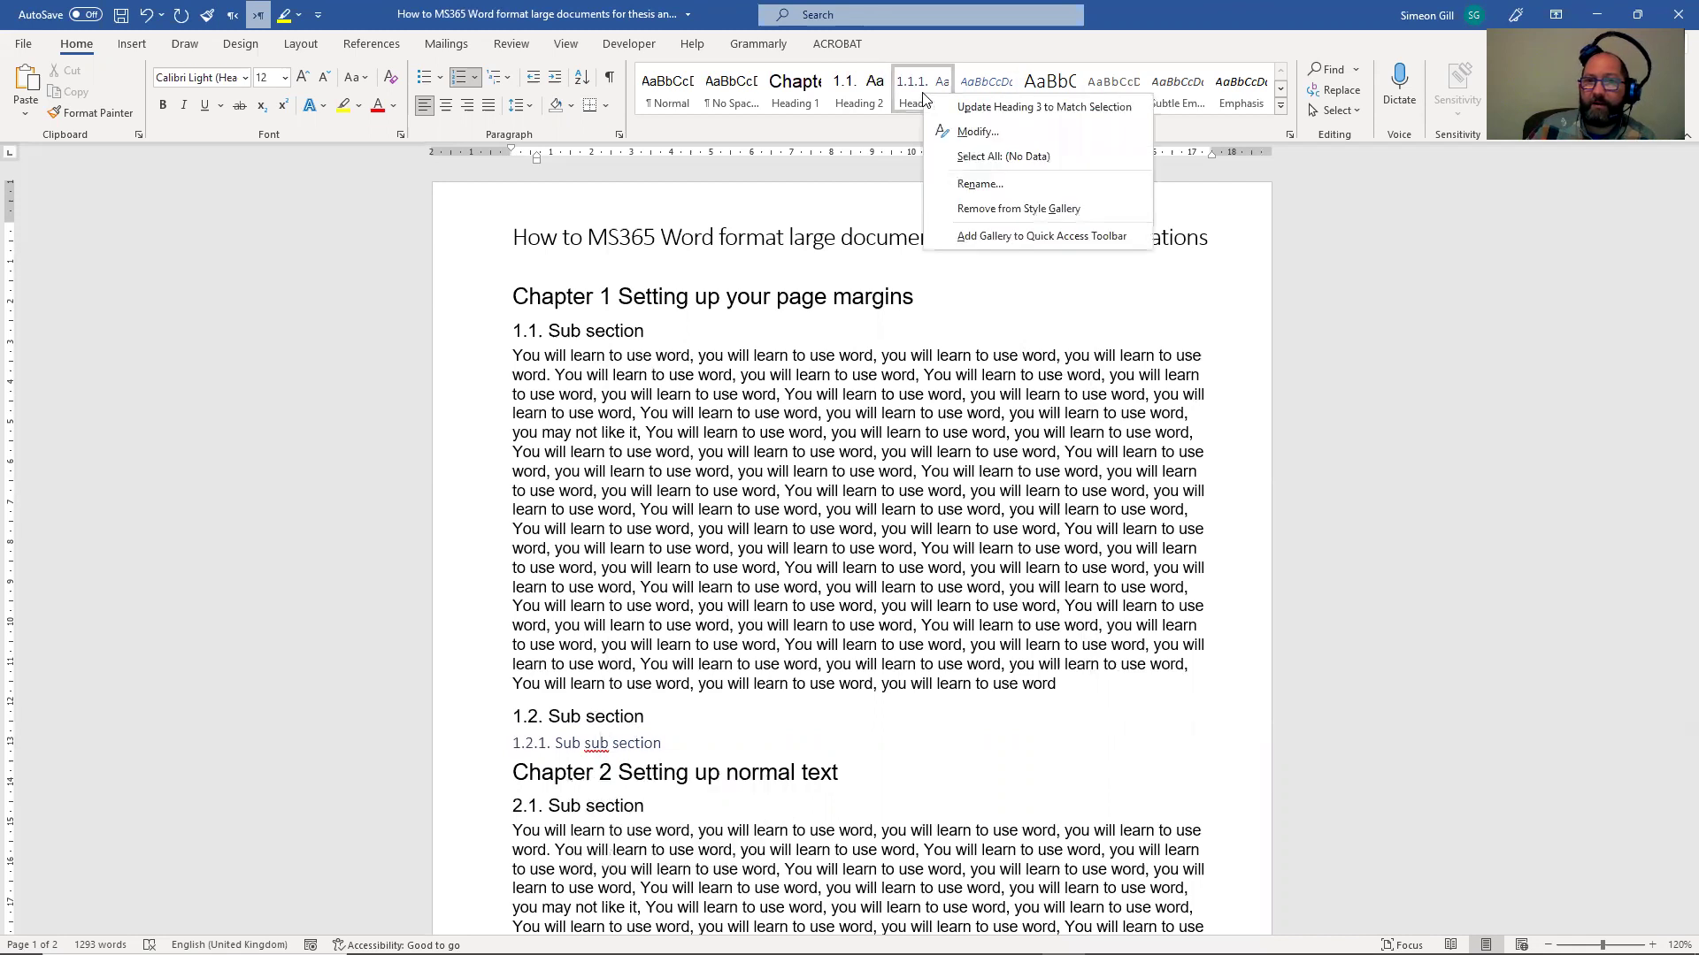
pyautogui.click(967, 138)
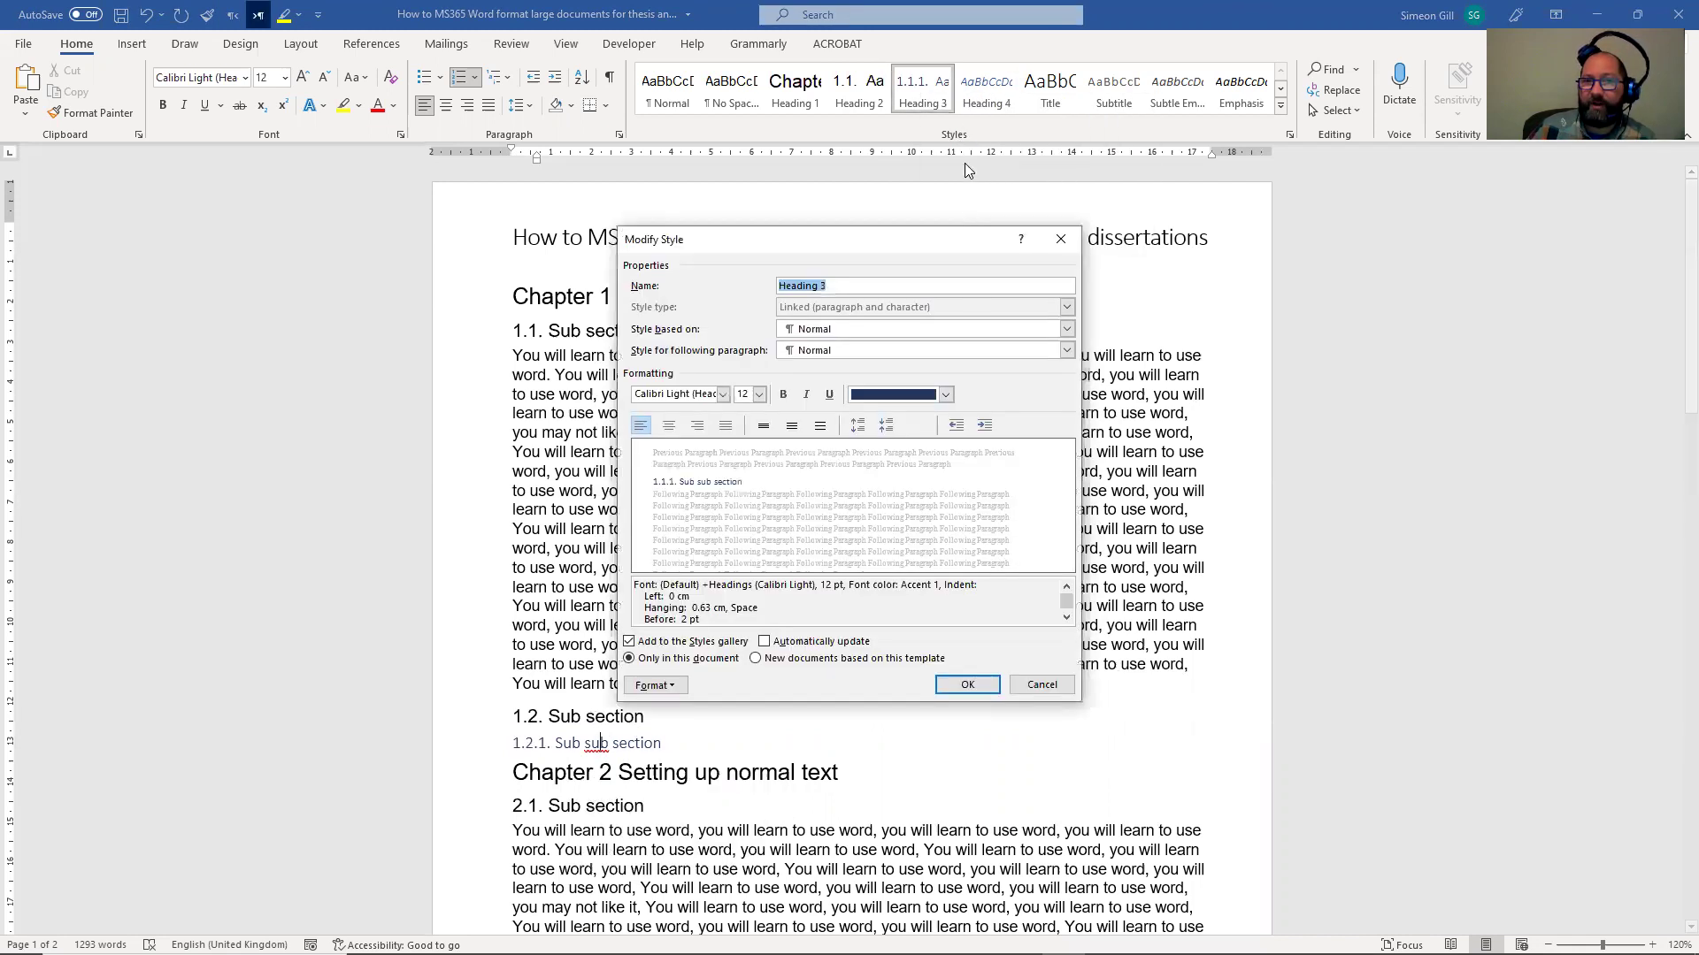
pyautogui.click(946, 394)
pyautogui.click(911, 419)
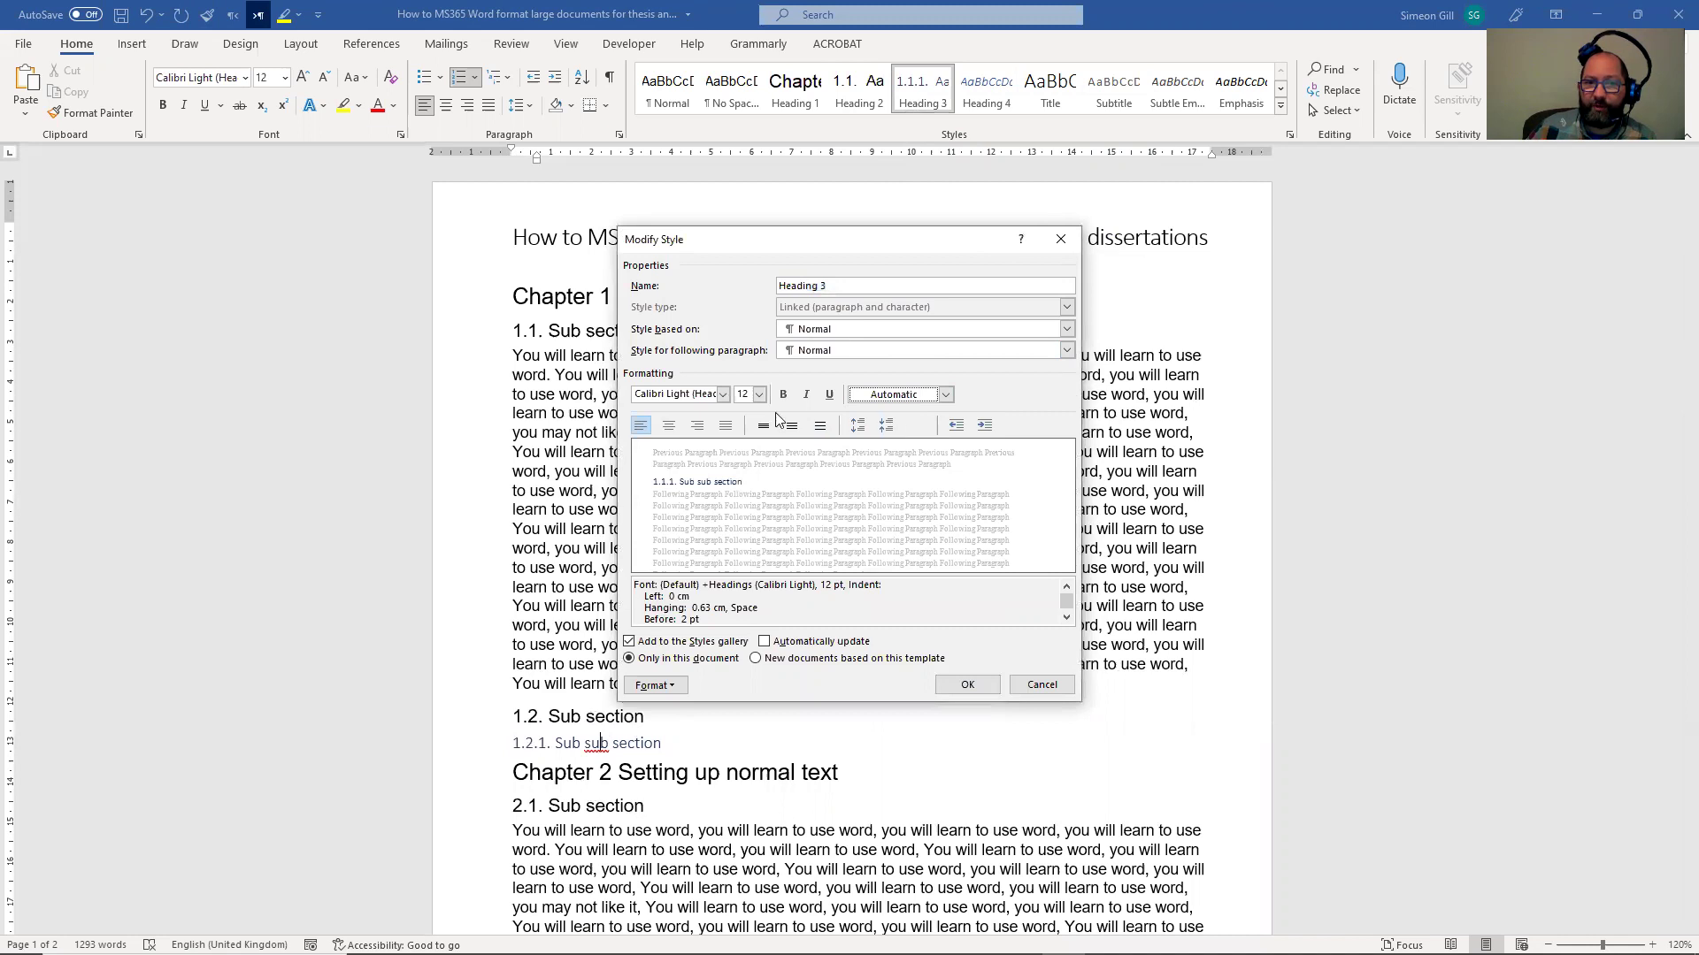
pyautogui.click(722, 395)
pyautogui.click(699, 454)
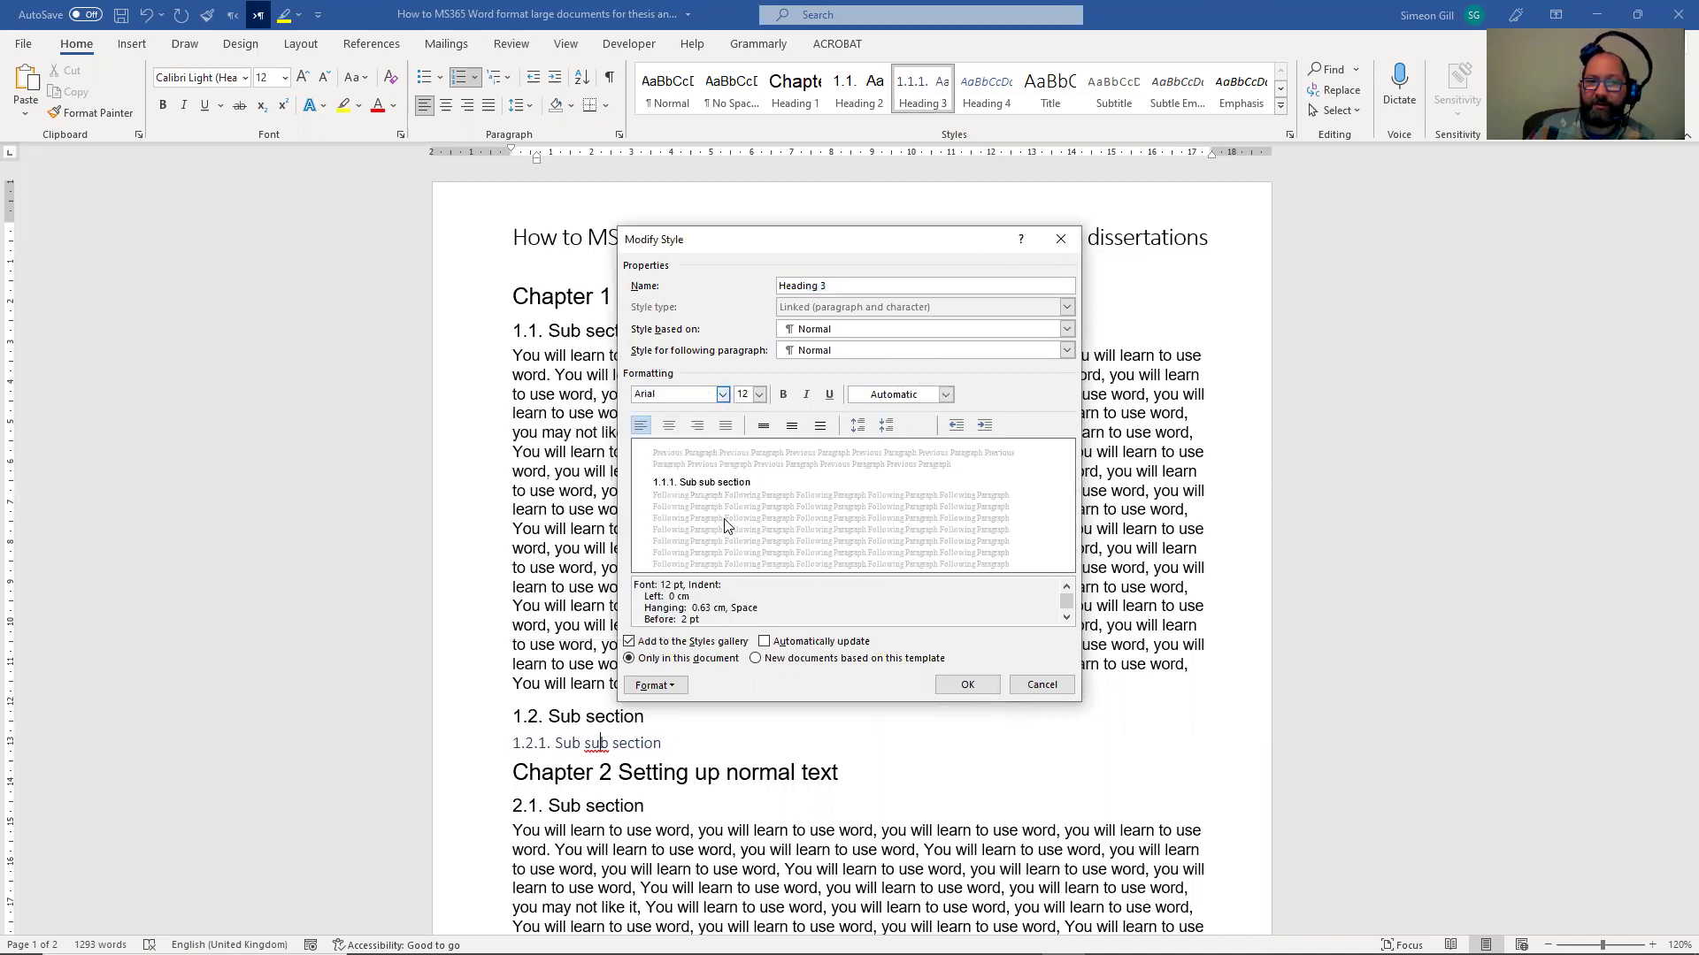
# Step: Set Heading 3 spacing after to 2 pt and apply the modified style
pyautogui.click(672, 684)
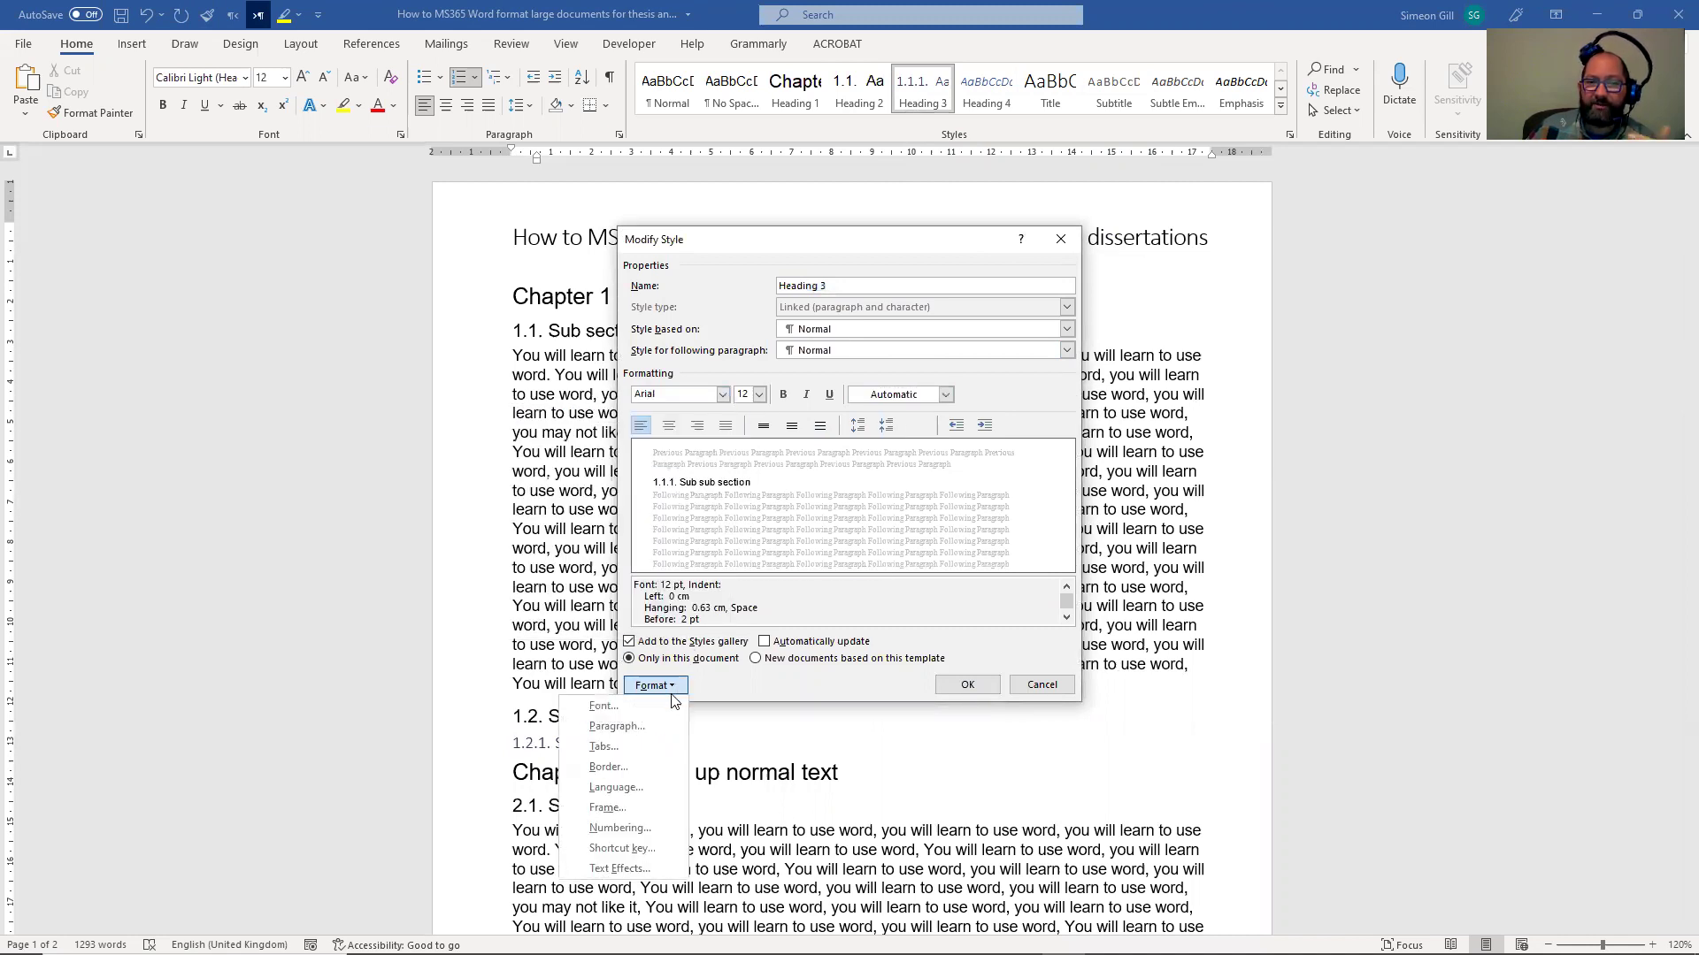
pyautogui.click(639, 728)
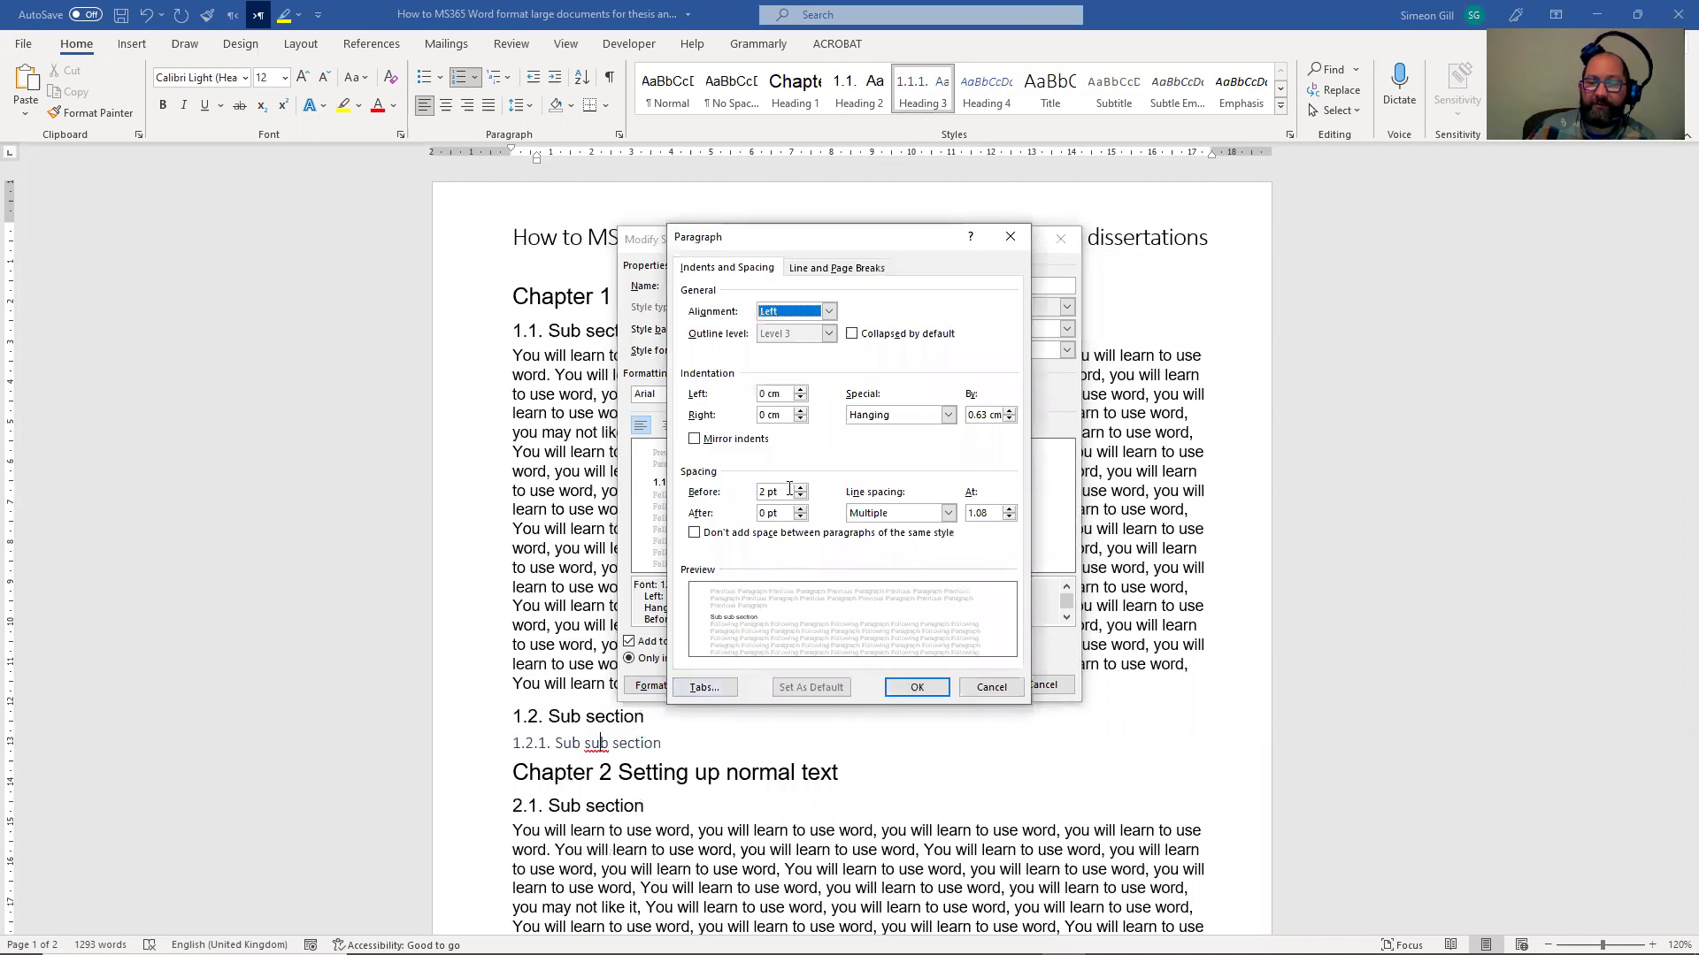
pyautogui.tripleClick(770, 513)
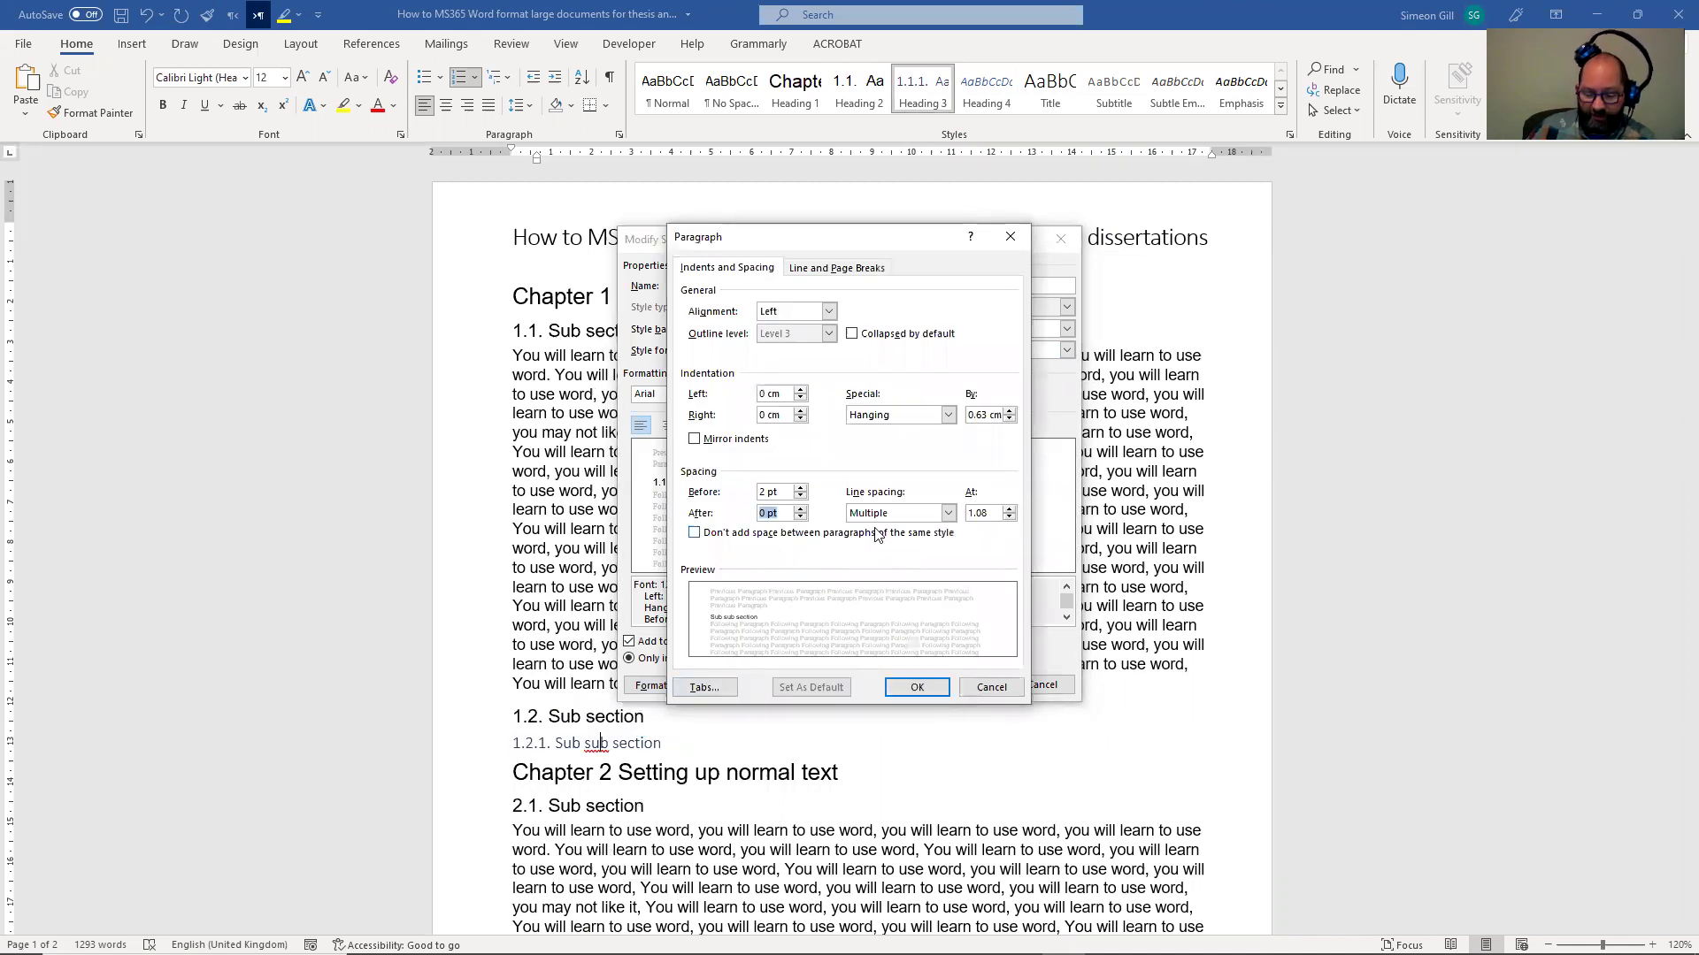
pyautogui.write('2')
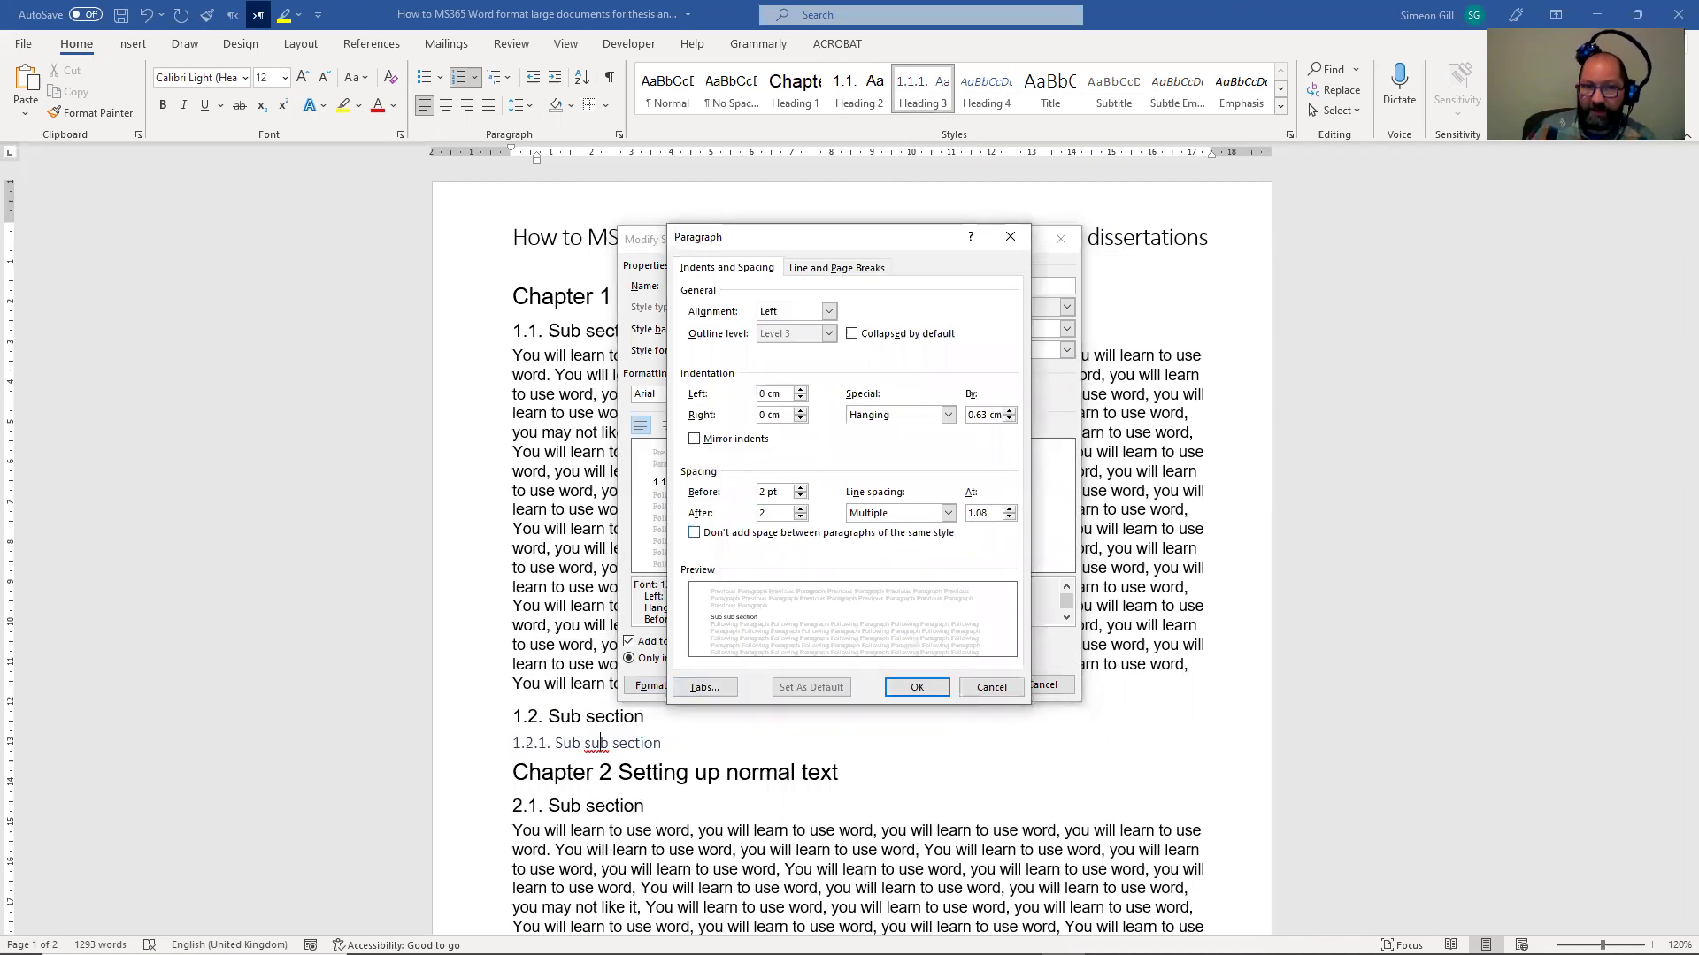
pyautogui.click(917, 688)
pyautogui.click(954, 686)
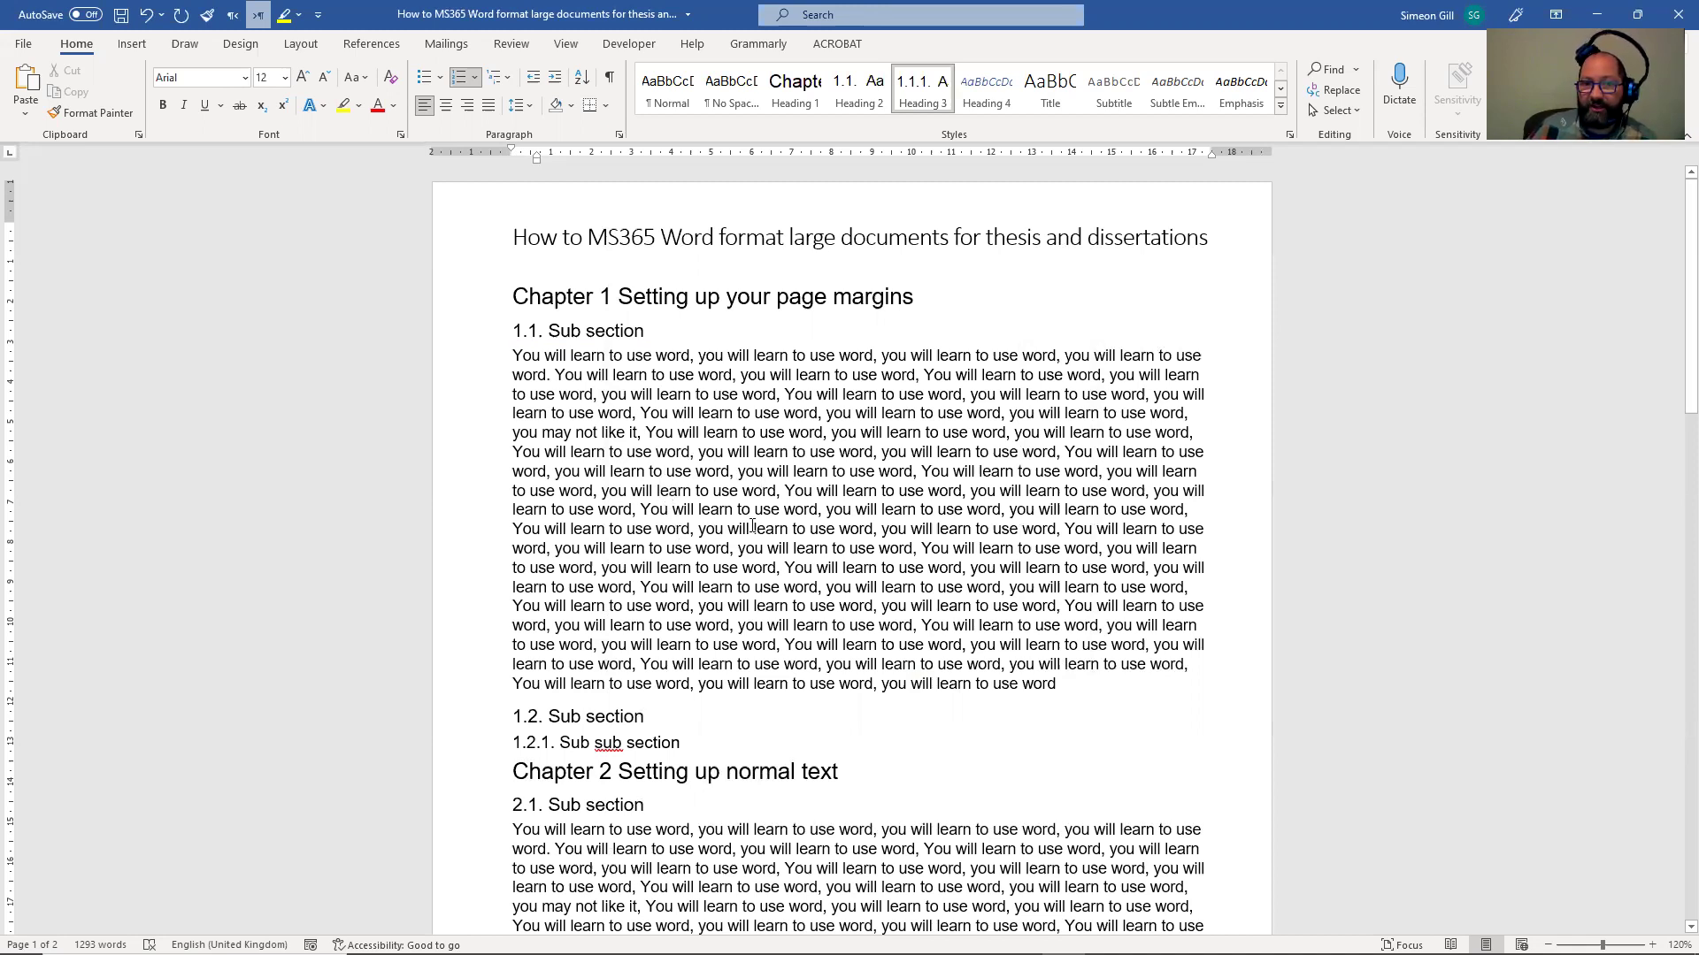
pyautogui.scroll(-12, 752, 527)
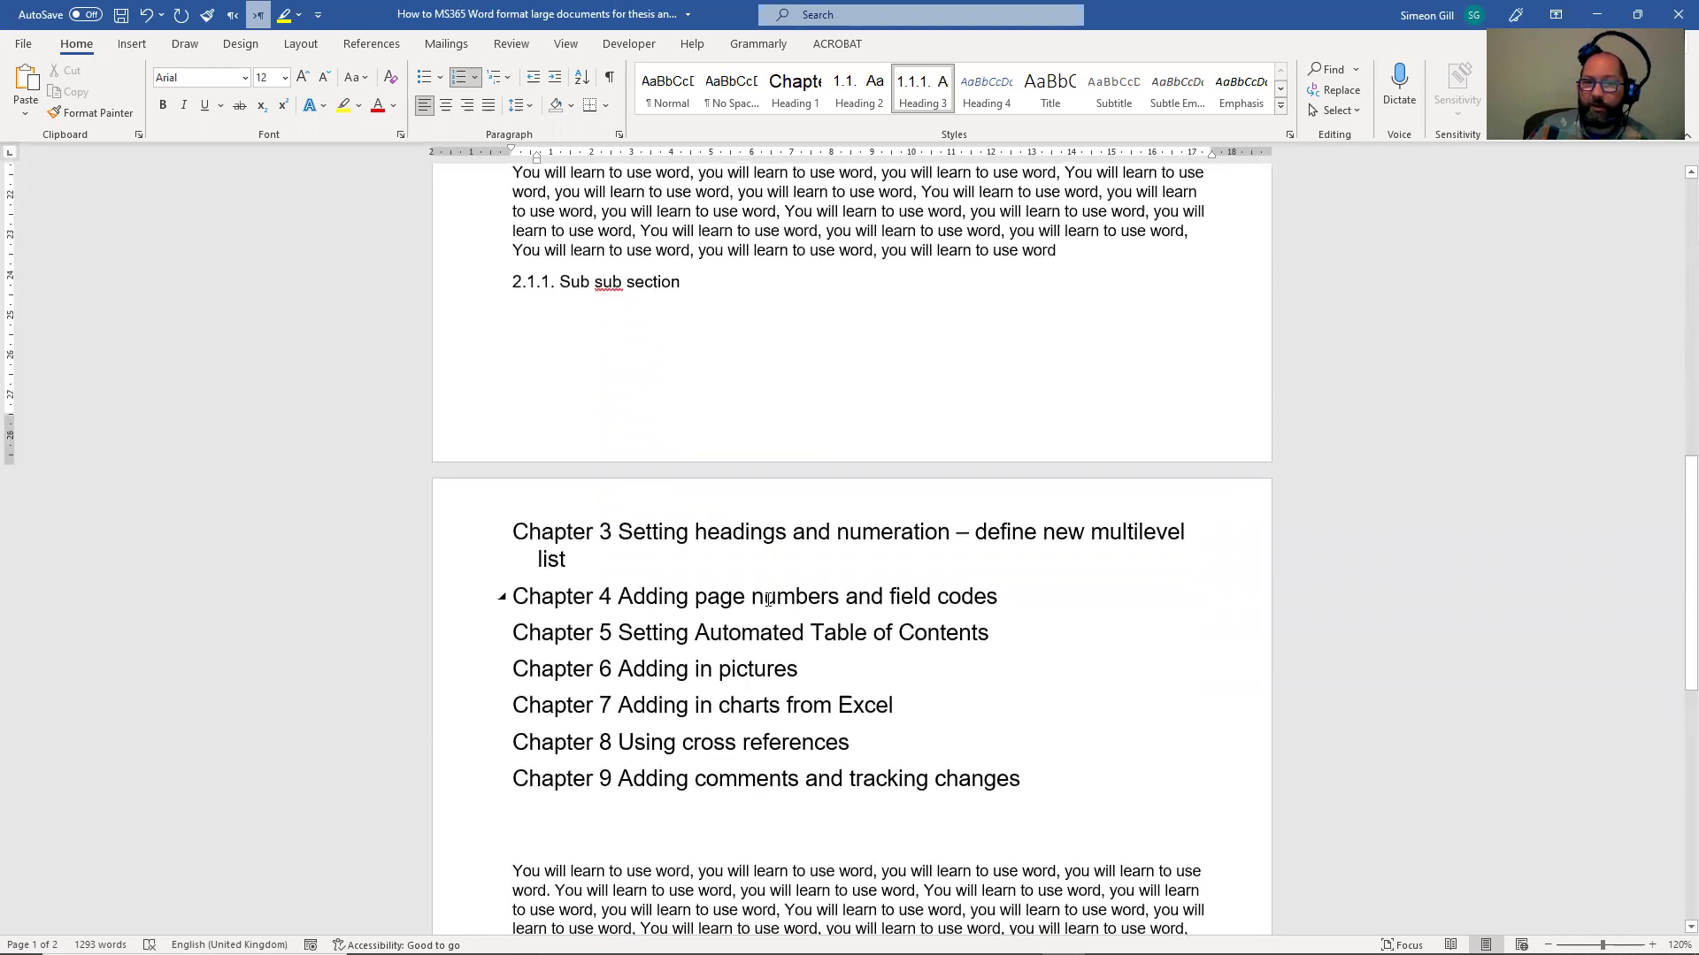
pyautogui.scroll(5, 861, 598)
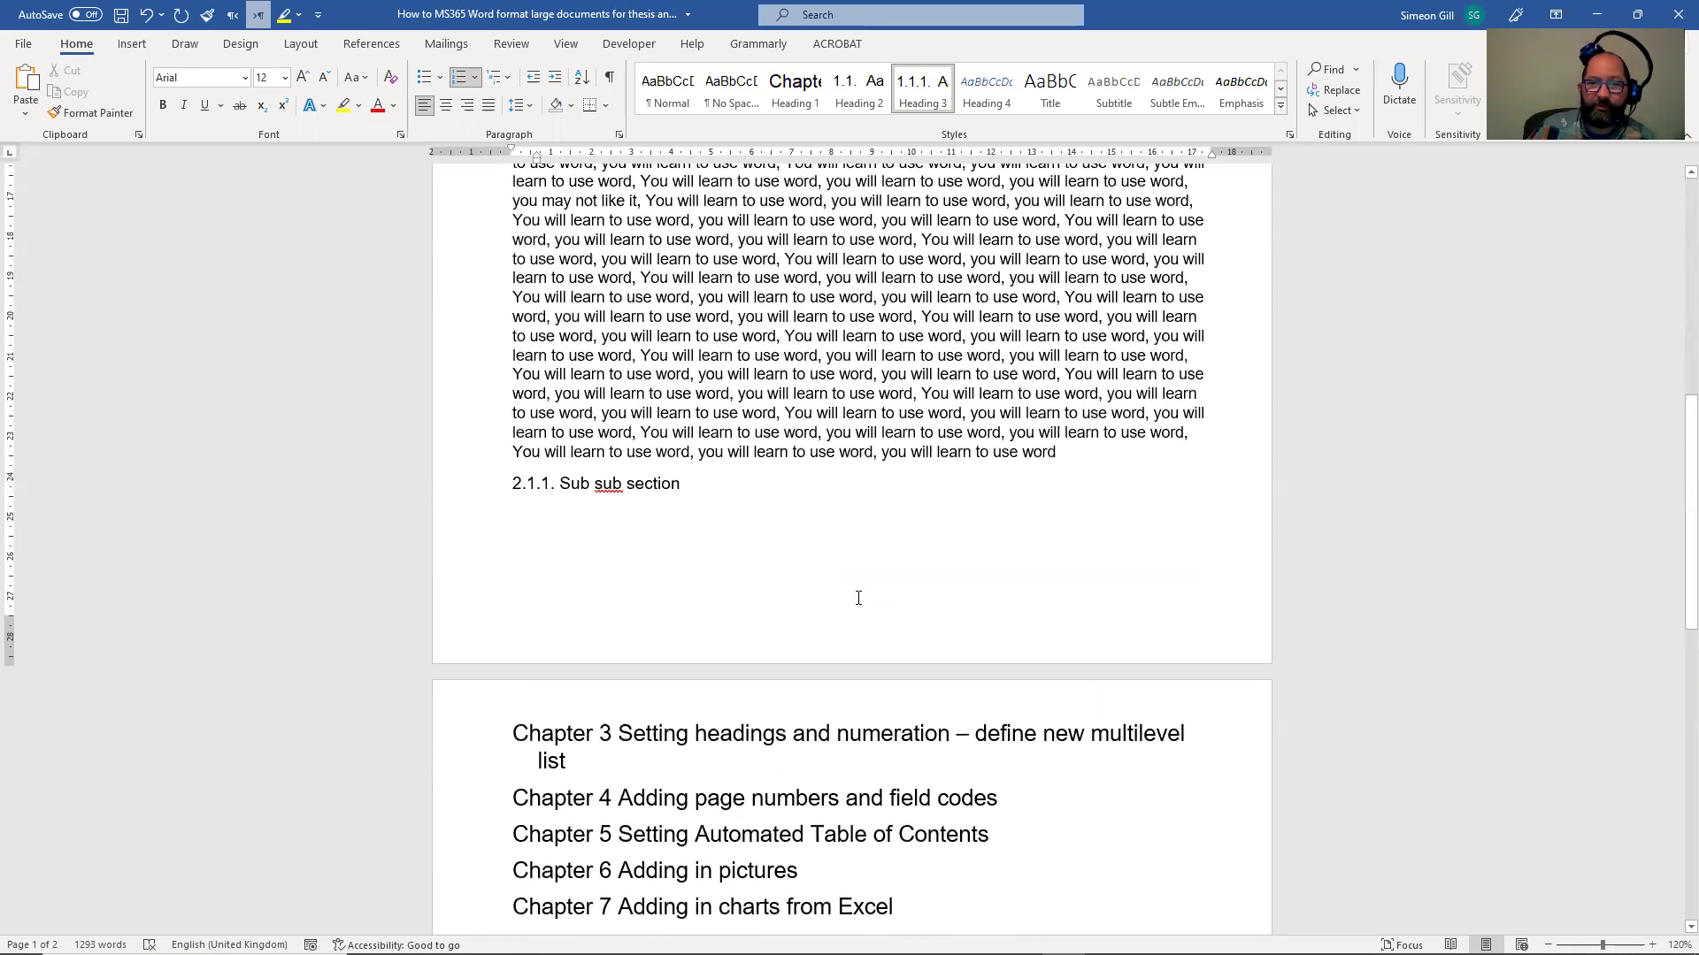
pyautogui.scroll(3, 842, 594)
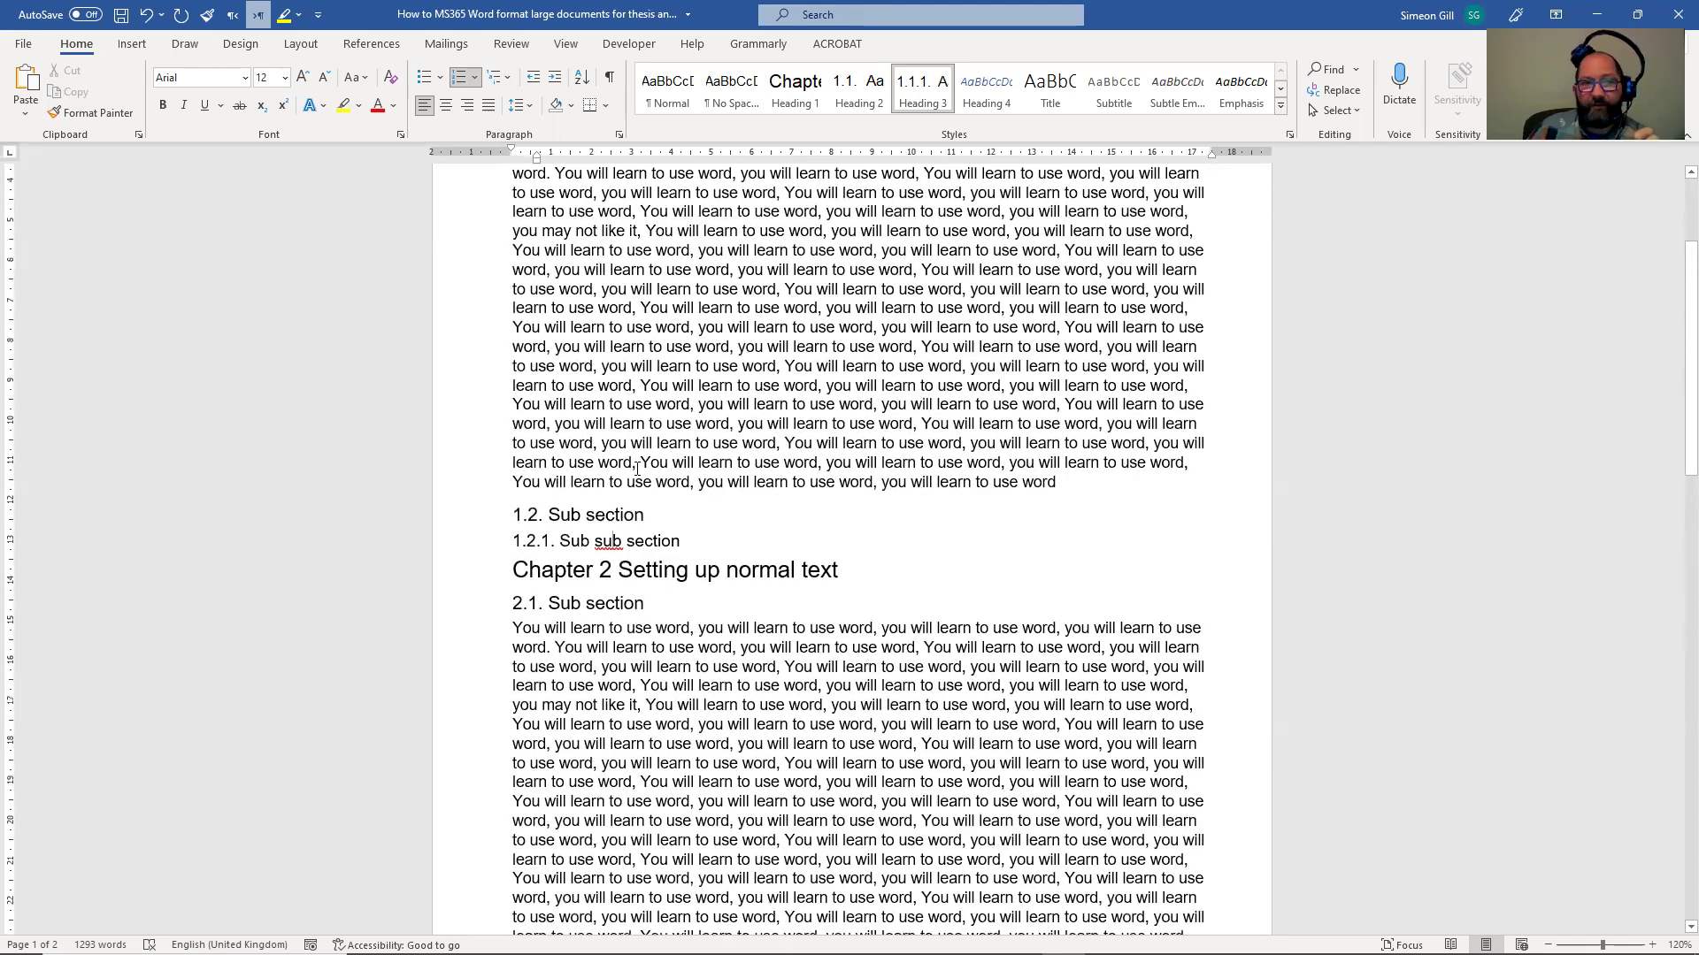
pyautogui.scroll(3, 808, 513)
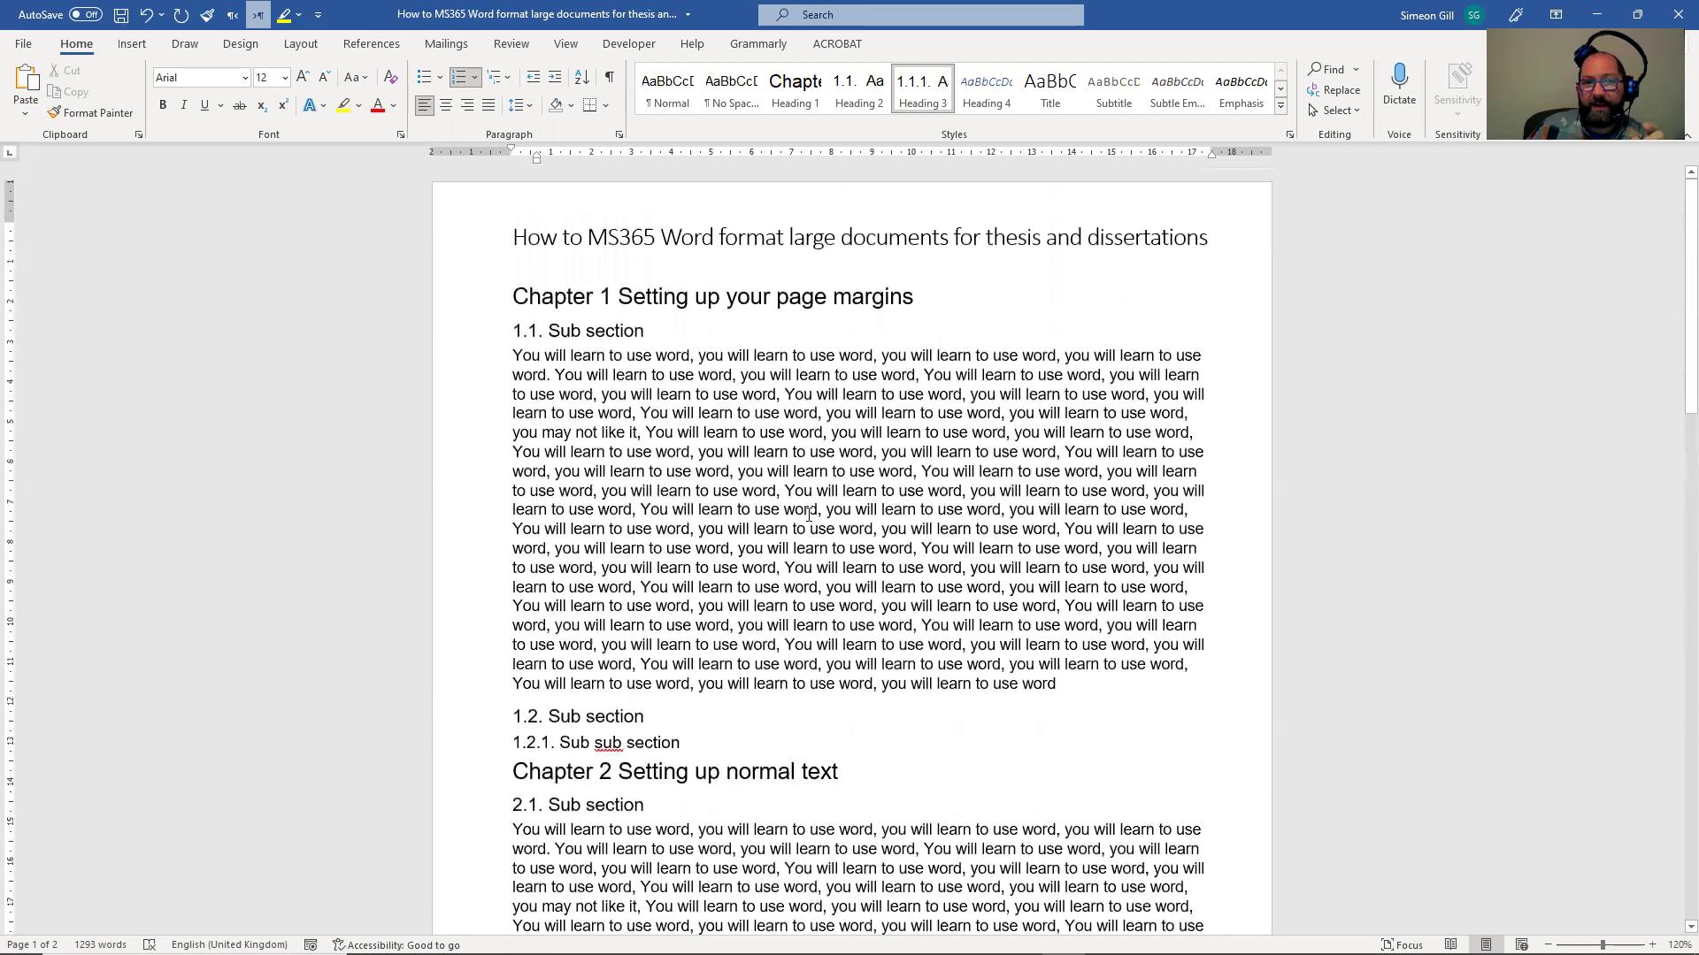
# Step: Turn on formatting marks and place the cursor before Chapter 2's title
pyautogui.click(609, 78)
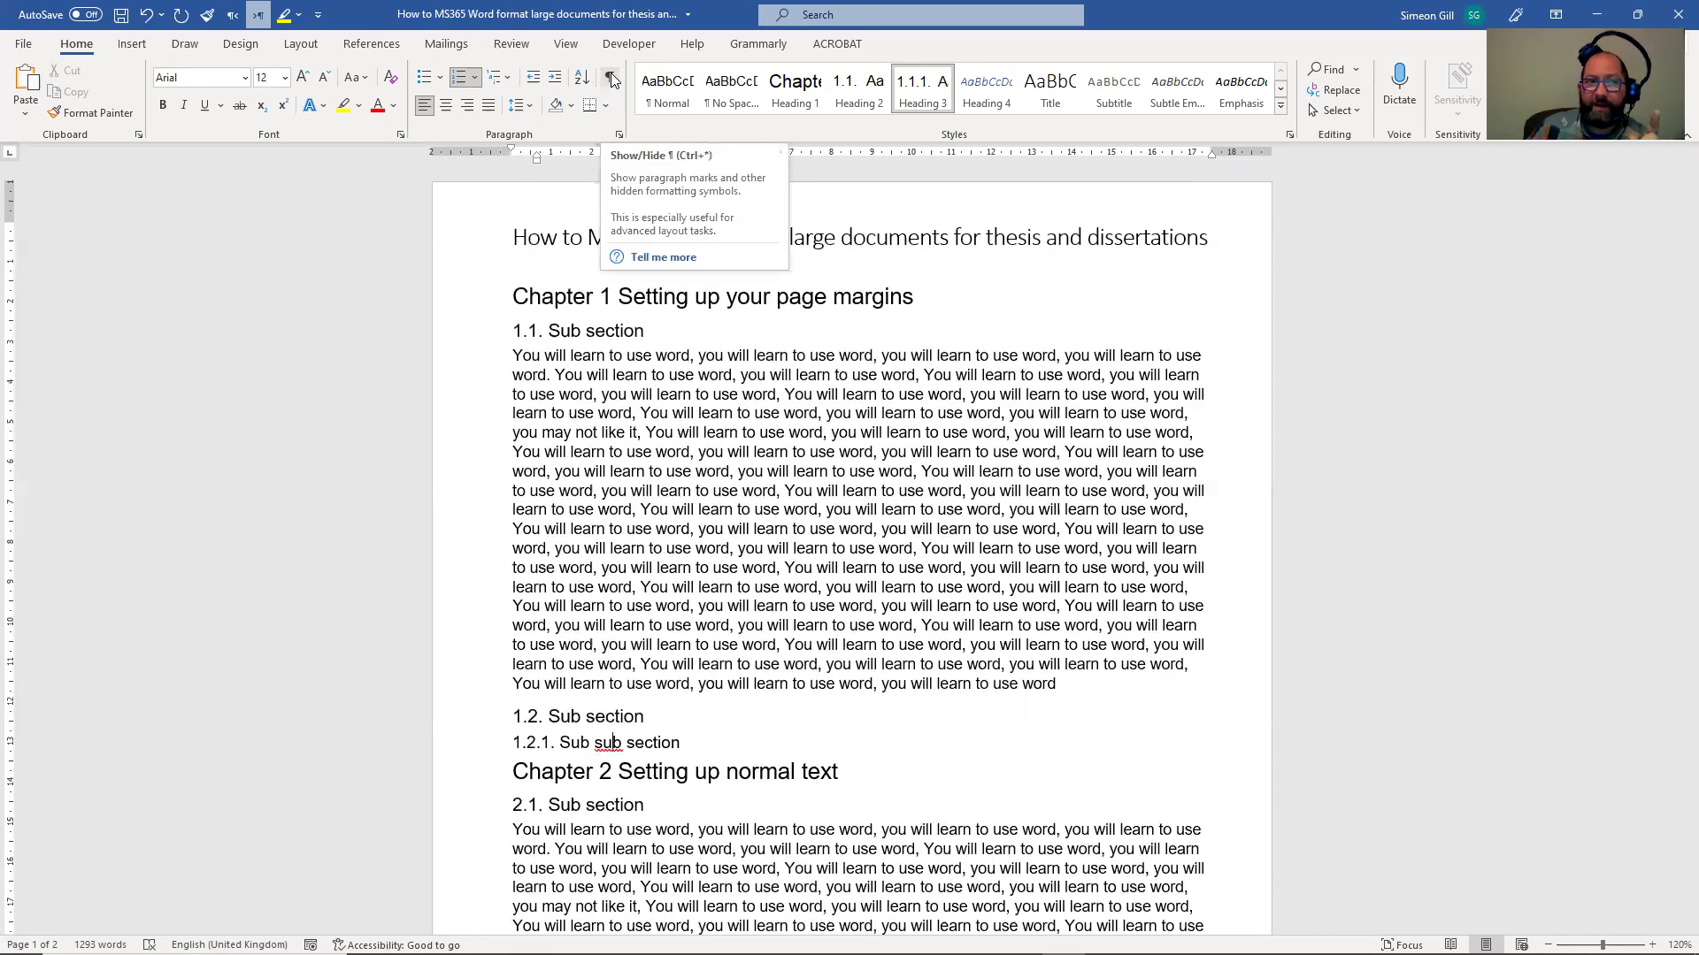
pyautogui.click(610, 79)
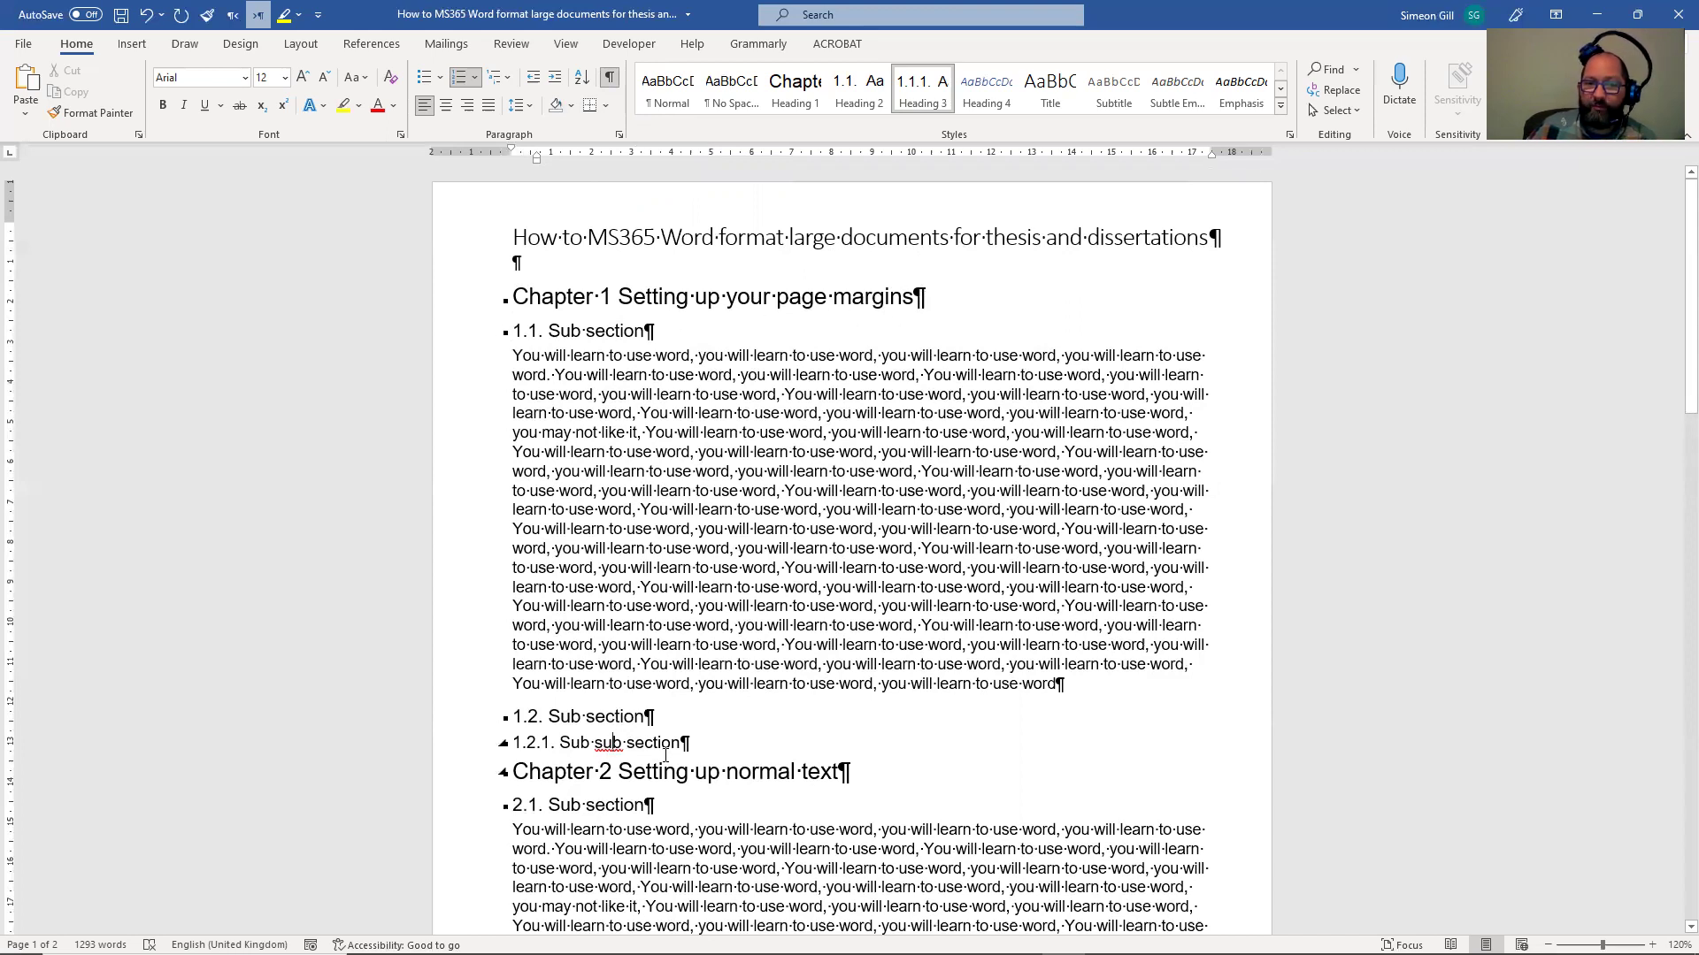
pyautogui.scroll(-1, 619, 743)
pyautogui.scroll(1, 575, 735)
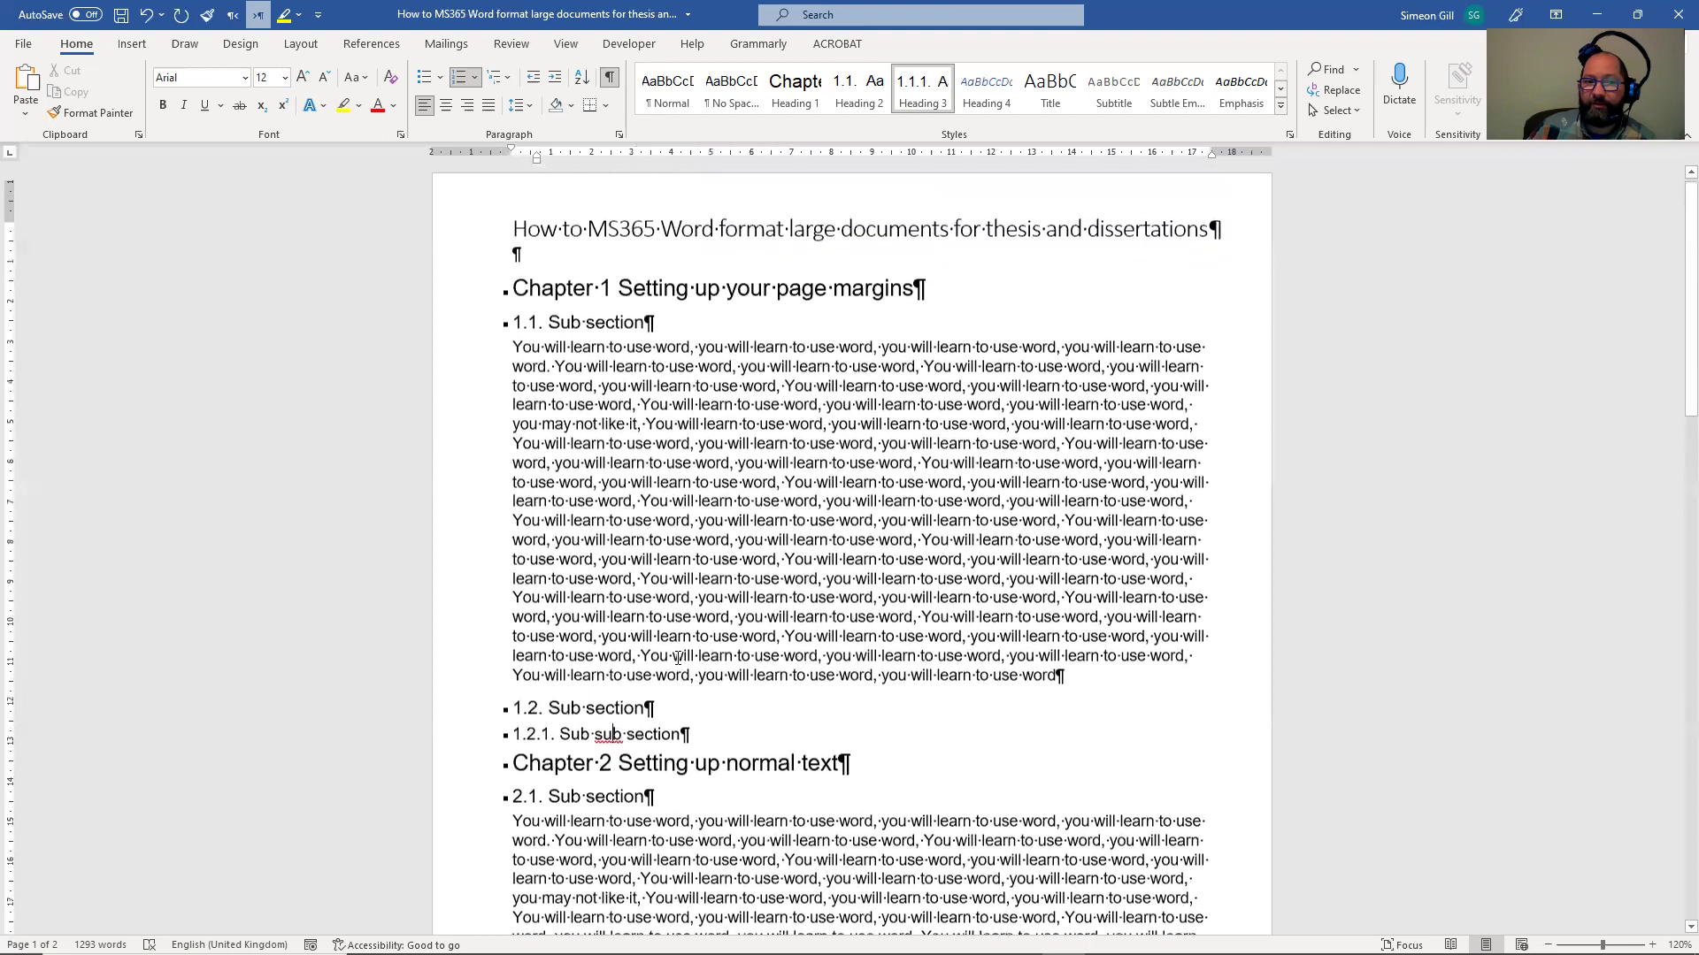
pyautogui.click(566, 771)
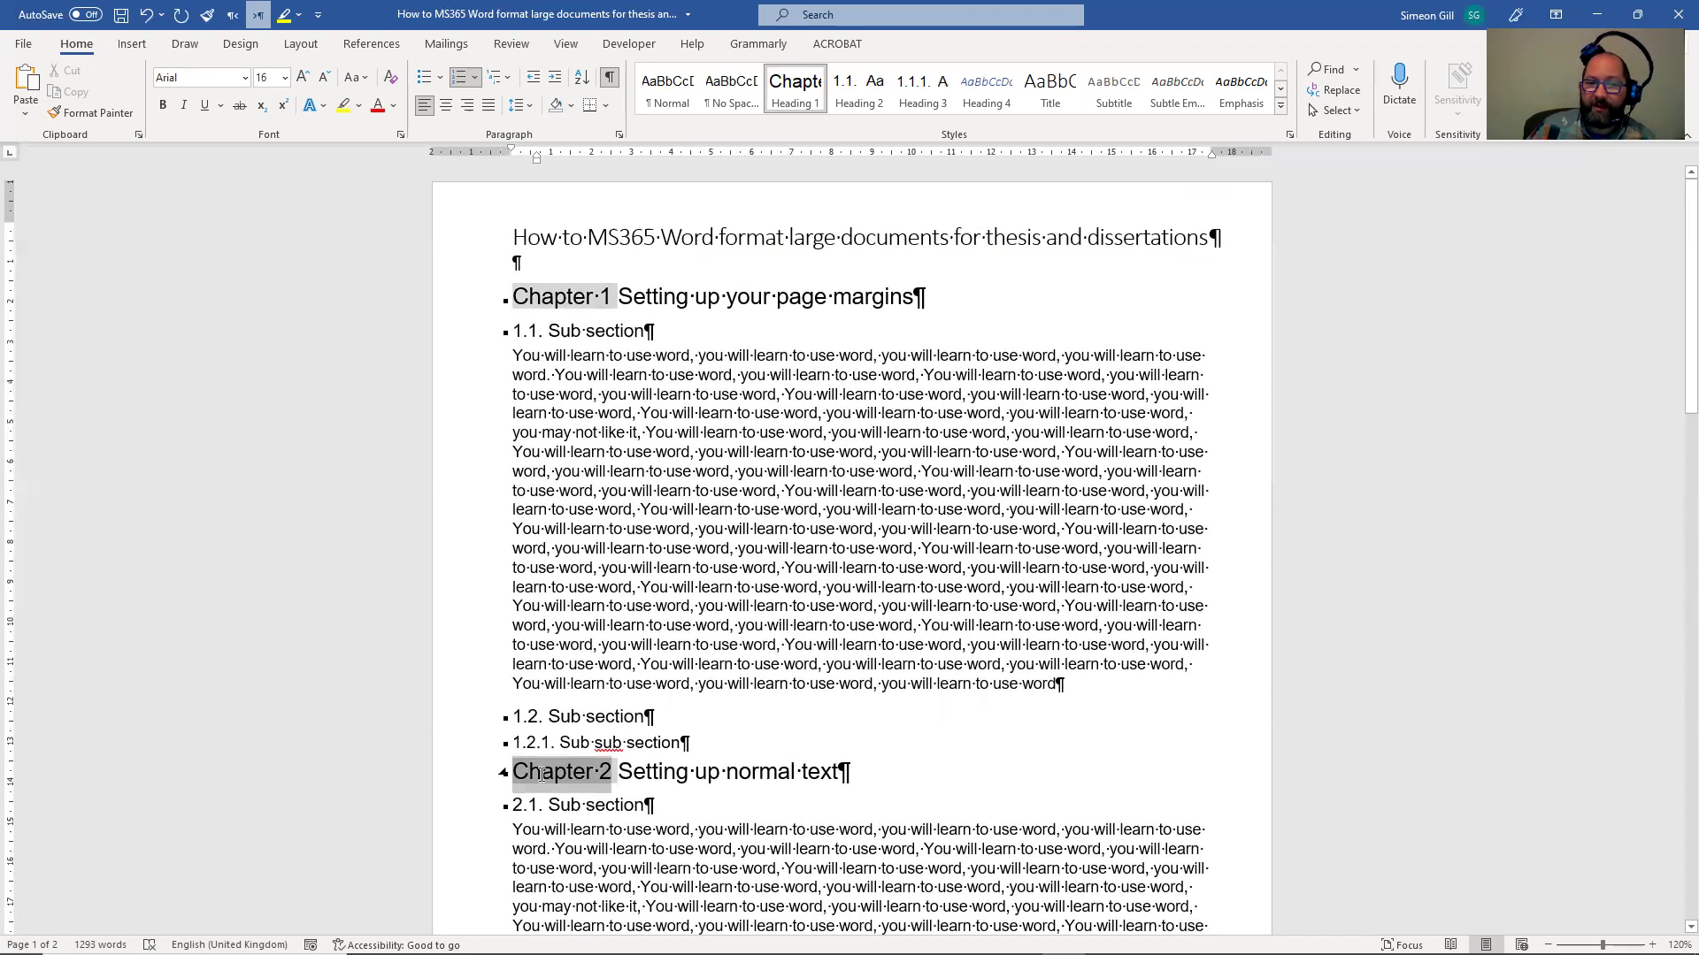
pyautogui.click(611, 773)
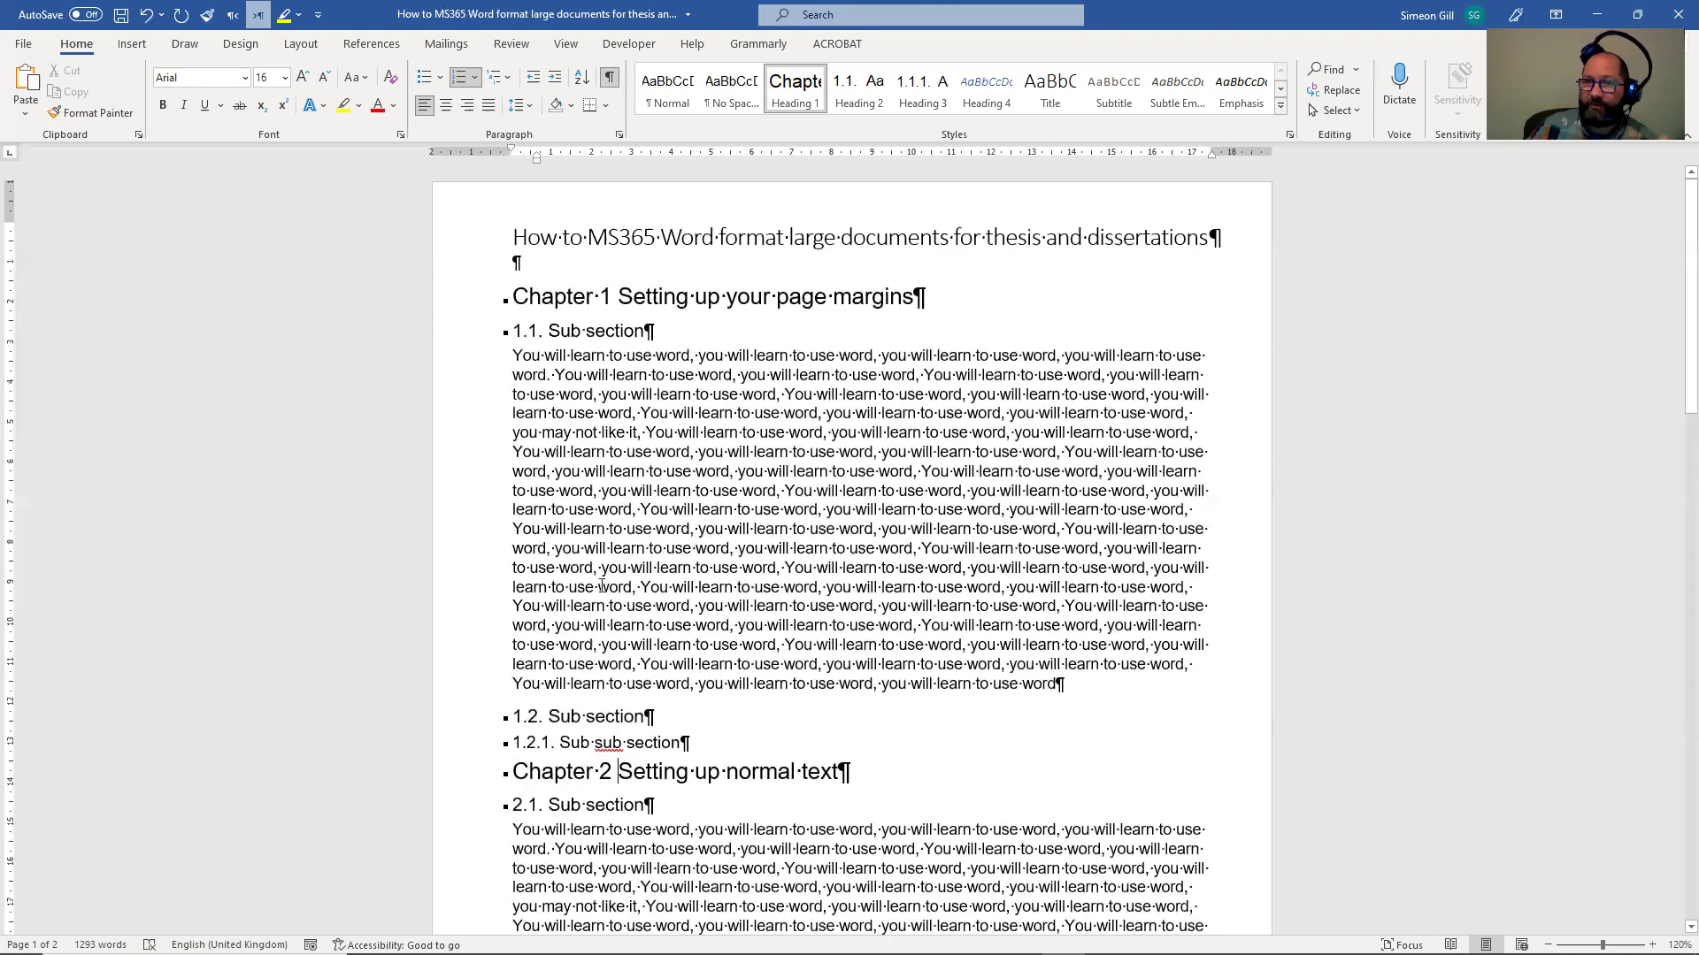
# Step: Insert a page break before Chapter 2 so it starts on a new page
pyautogui.click(127, 46)
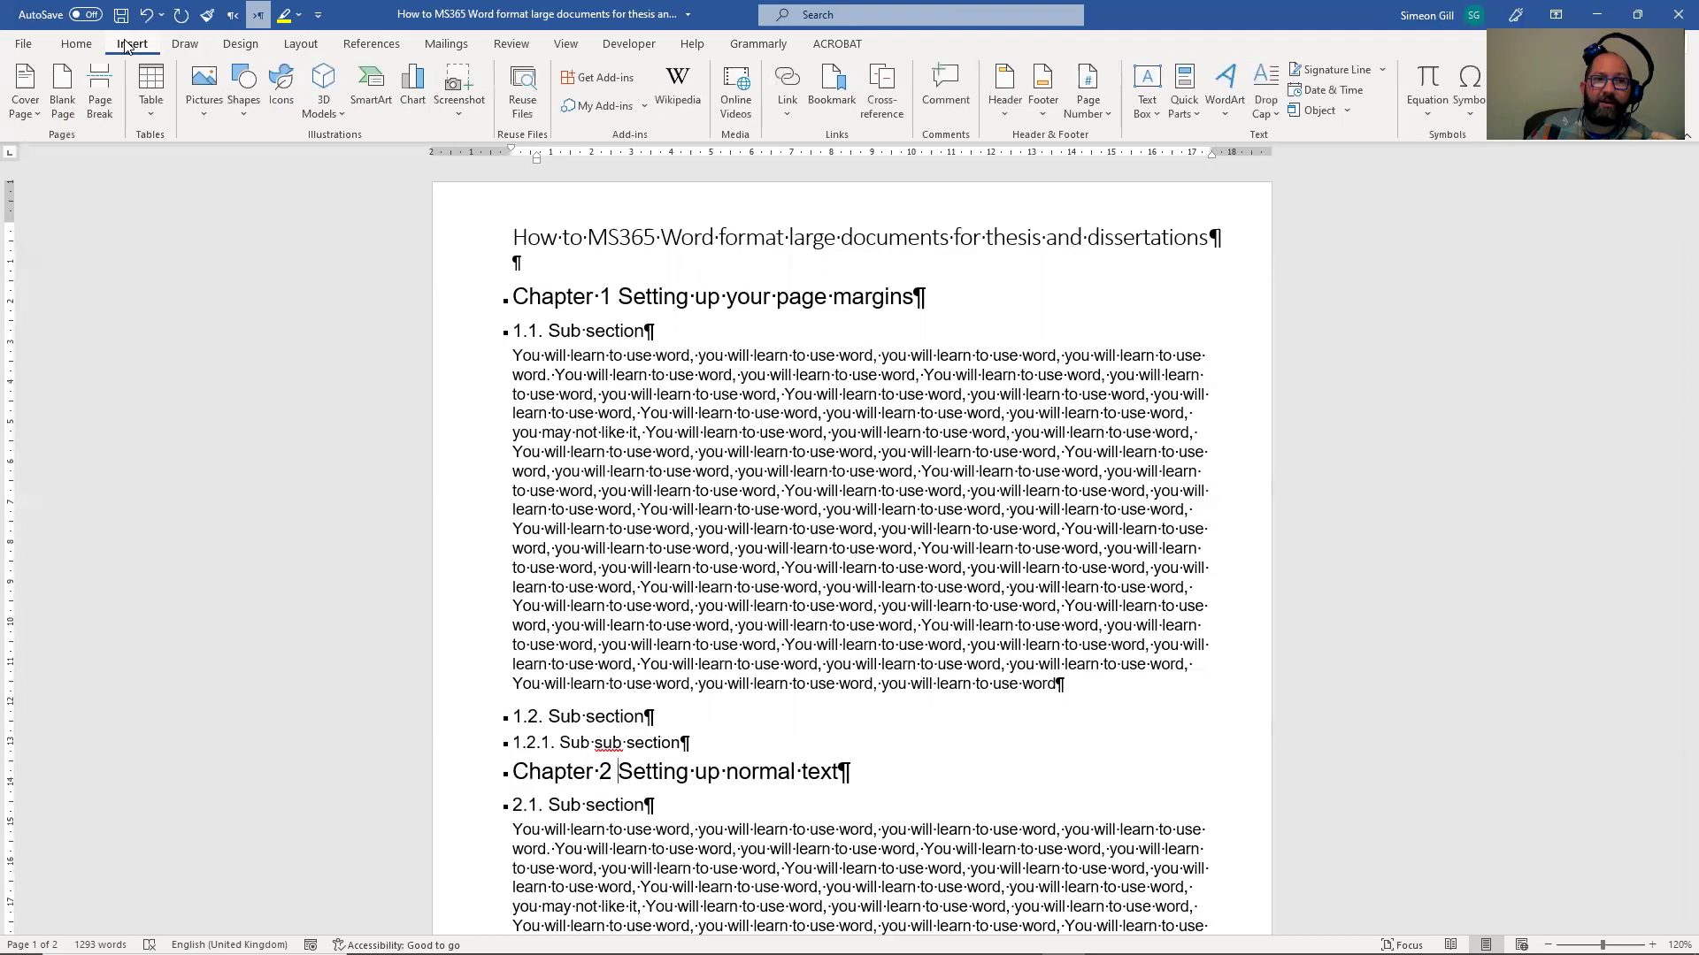
pyautogui.click(100, 89)
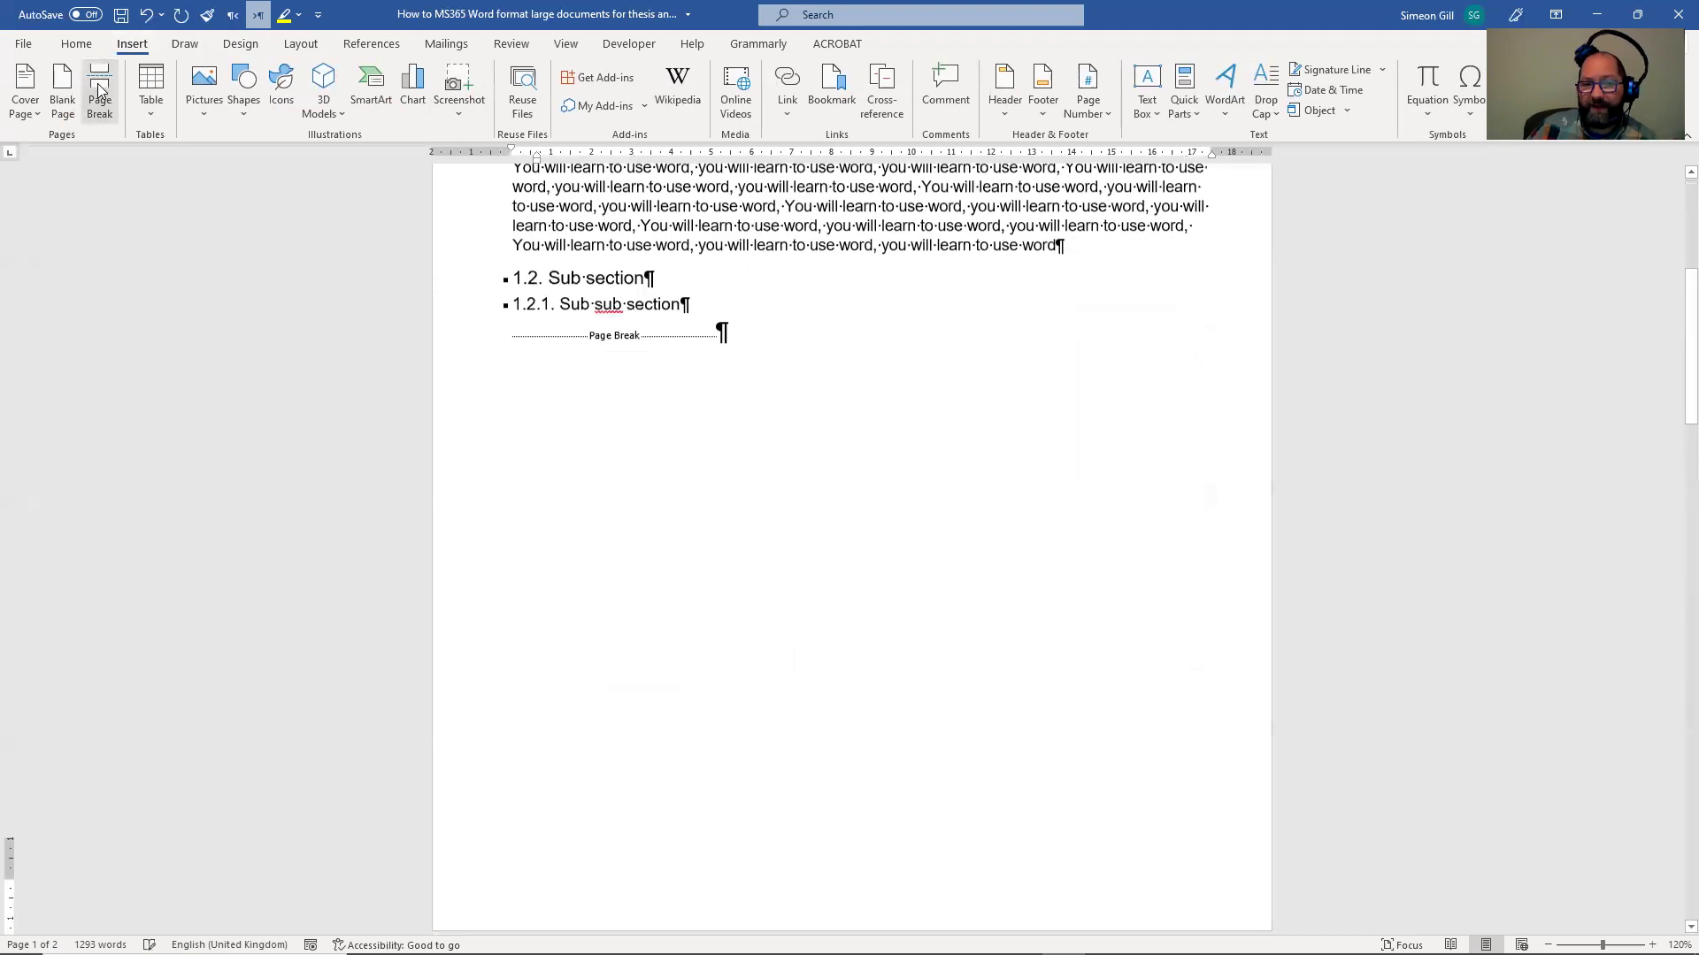
pyautogui.scroll(3, 721, 321)
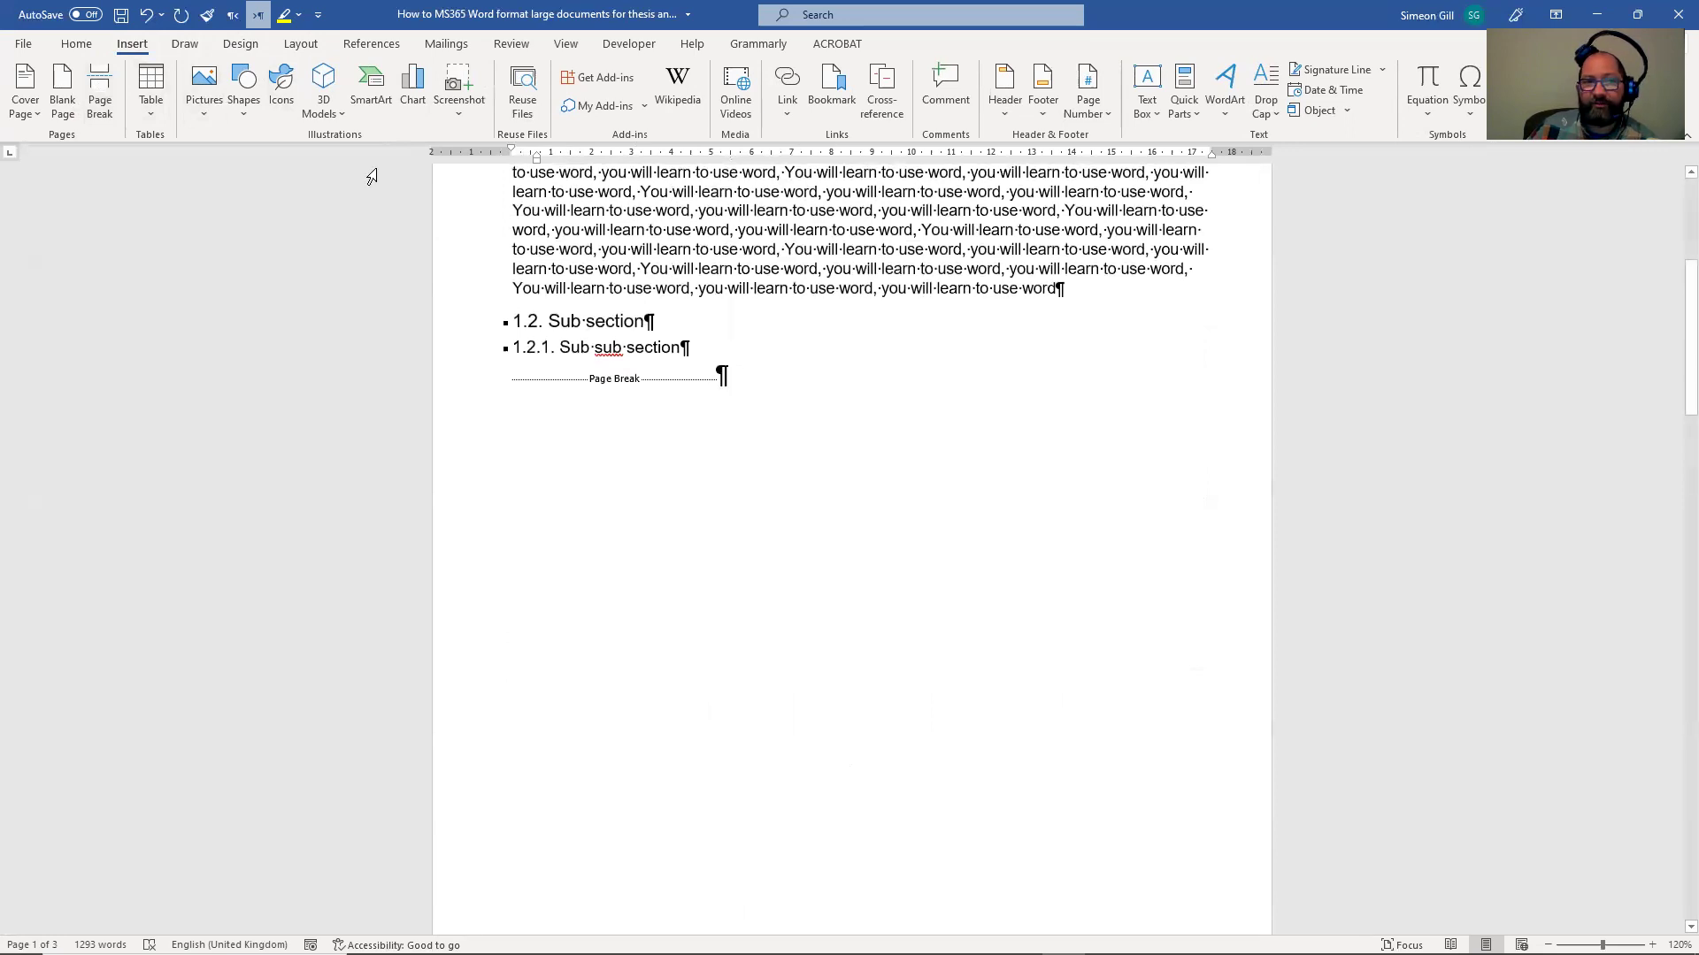
pyautogui.click(76, 45)
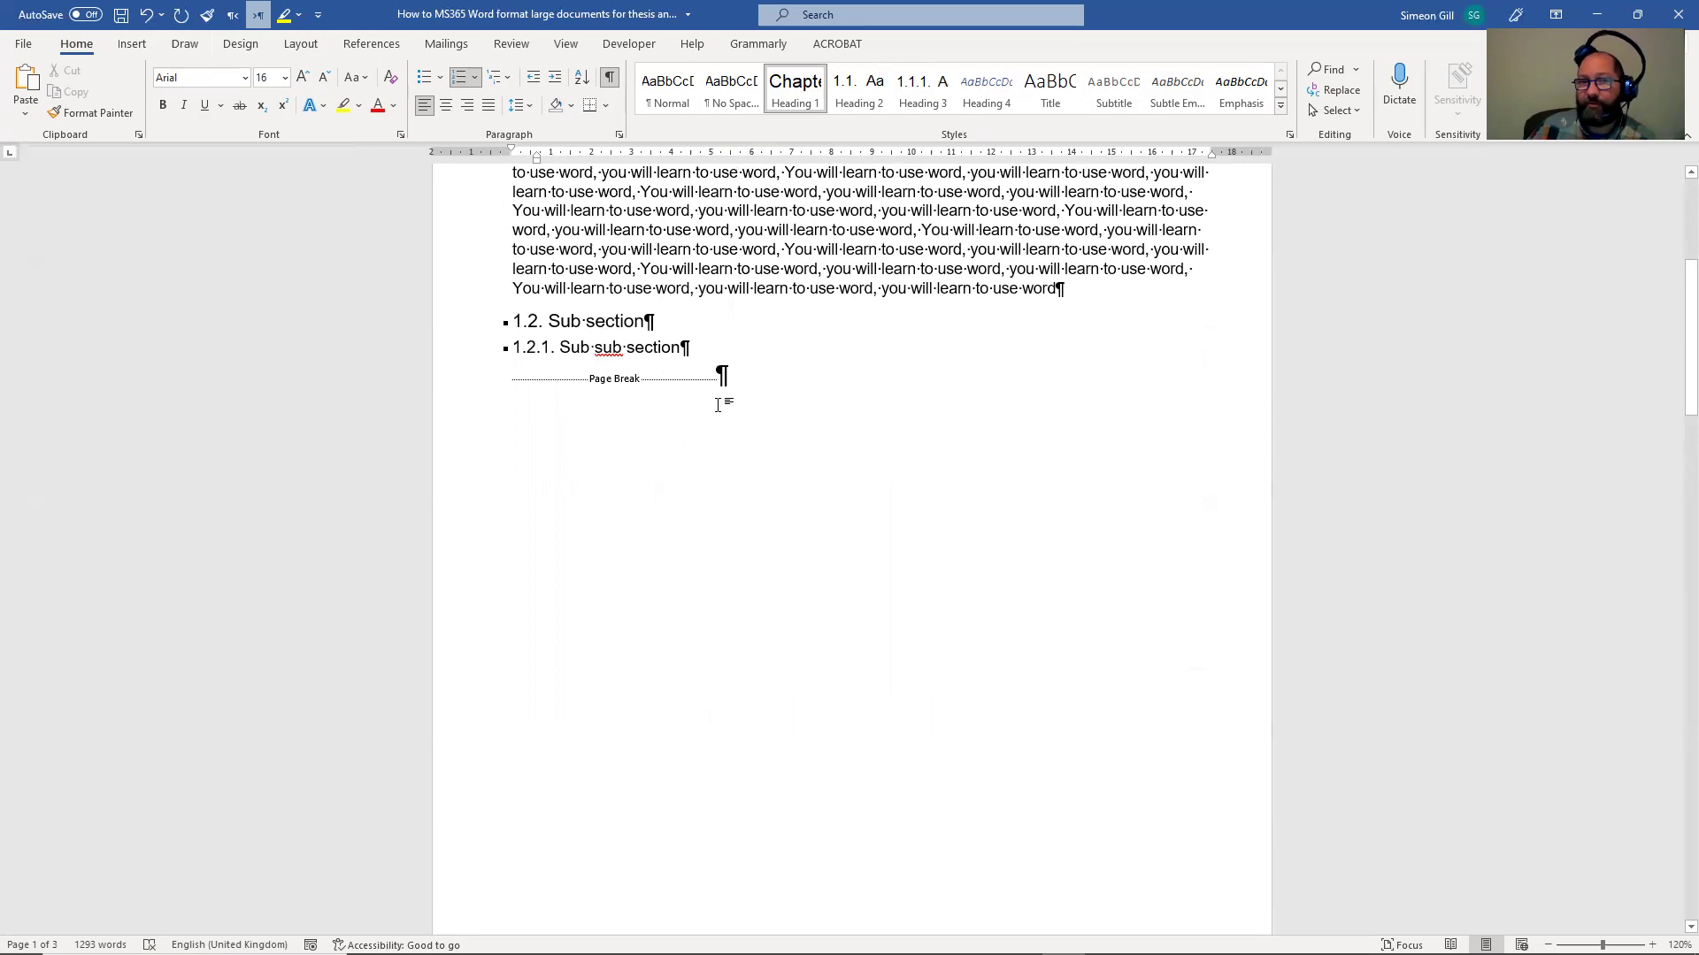
pyautogui.scroll(5, 717, 405)
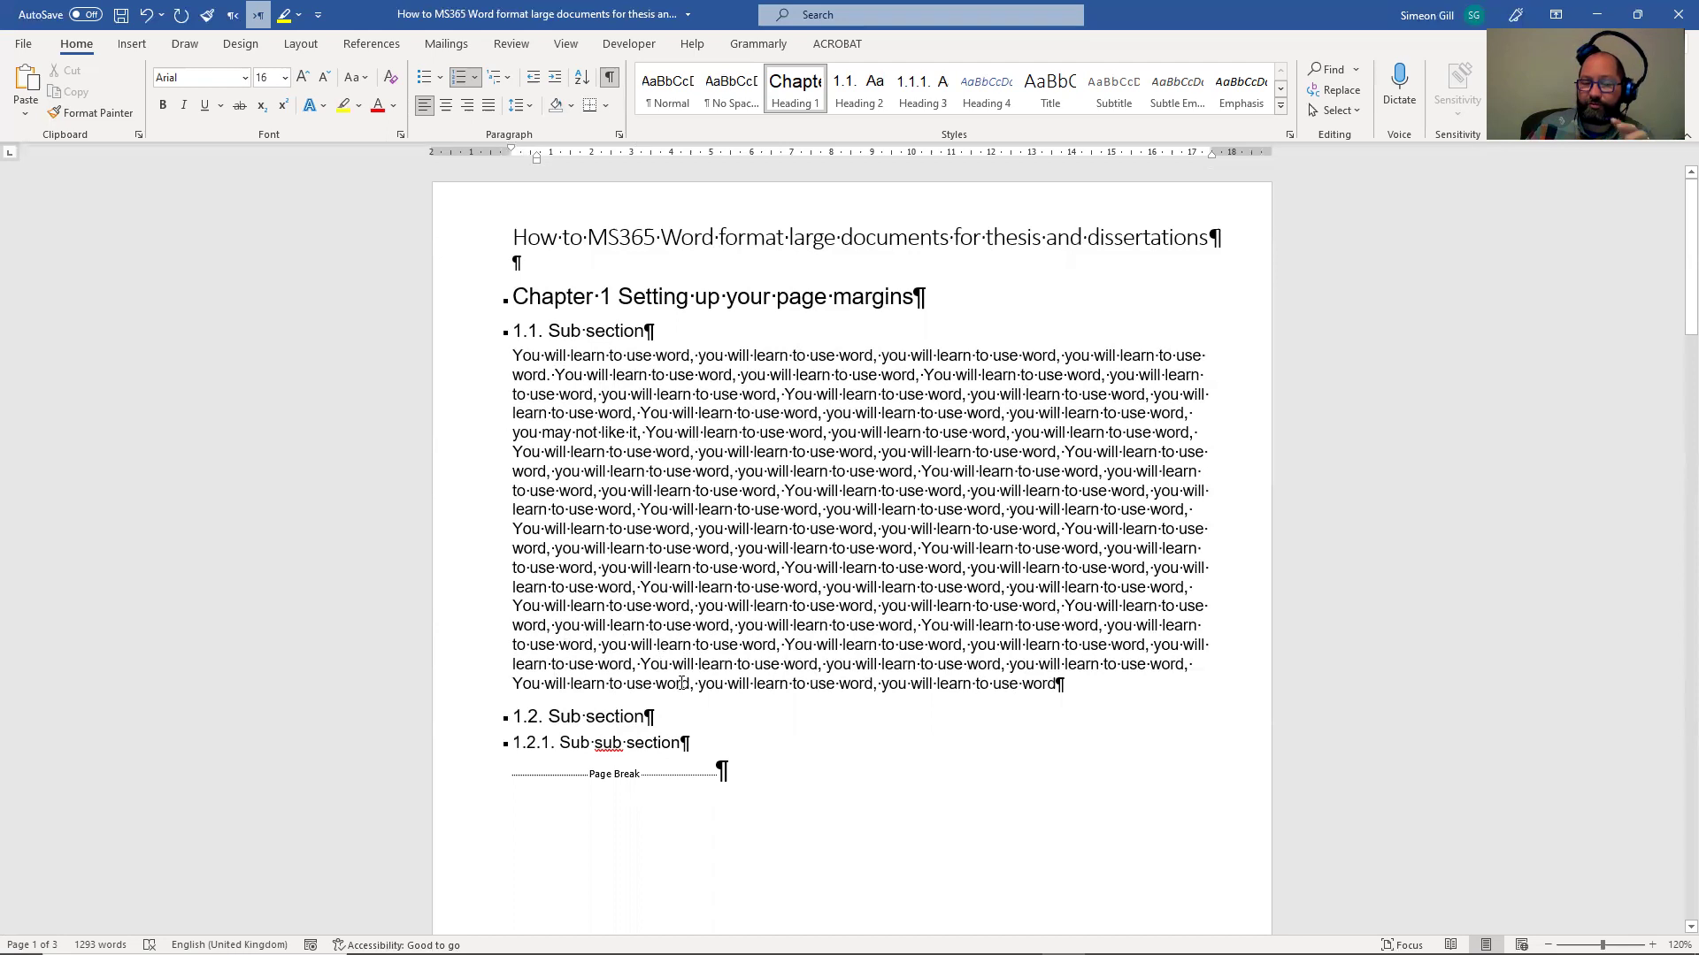
# Step: Insert page breaks so Chapters 3, 4, 5 and 6 each start on a new page
pyautogui.scroll(-8, 690, 655)
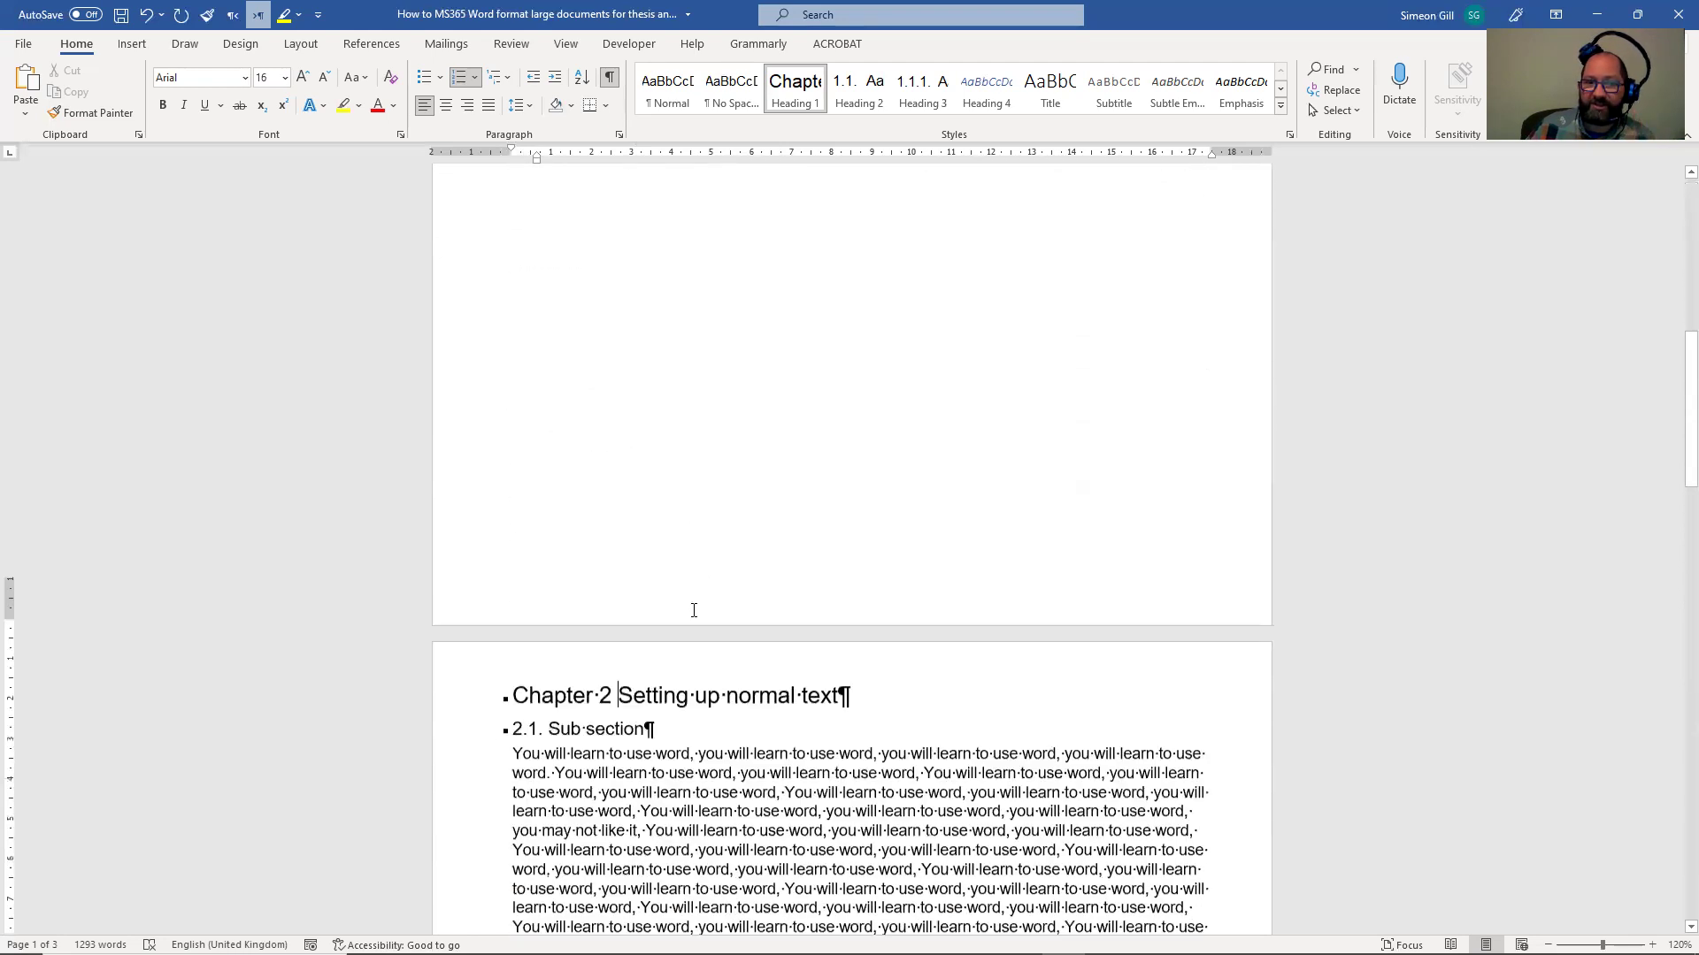
pyautogui.scroll(-10, 694, 609)
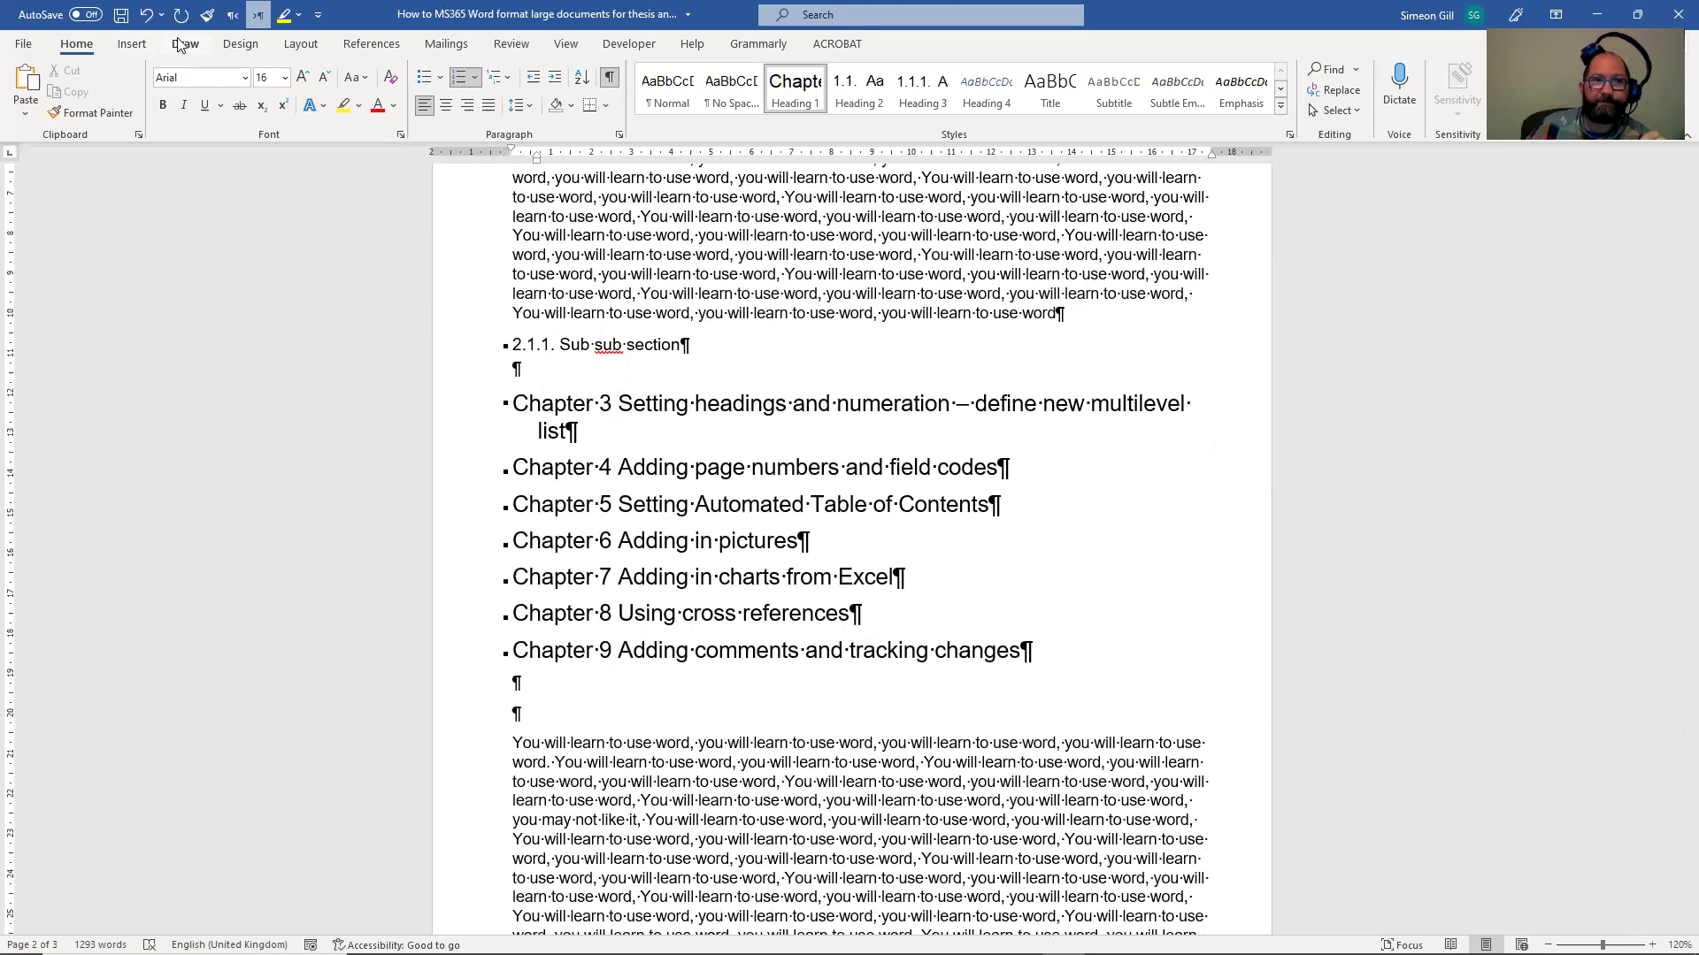
pyautogui.click(132, 44)
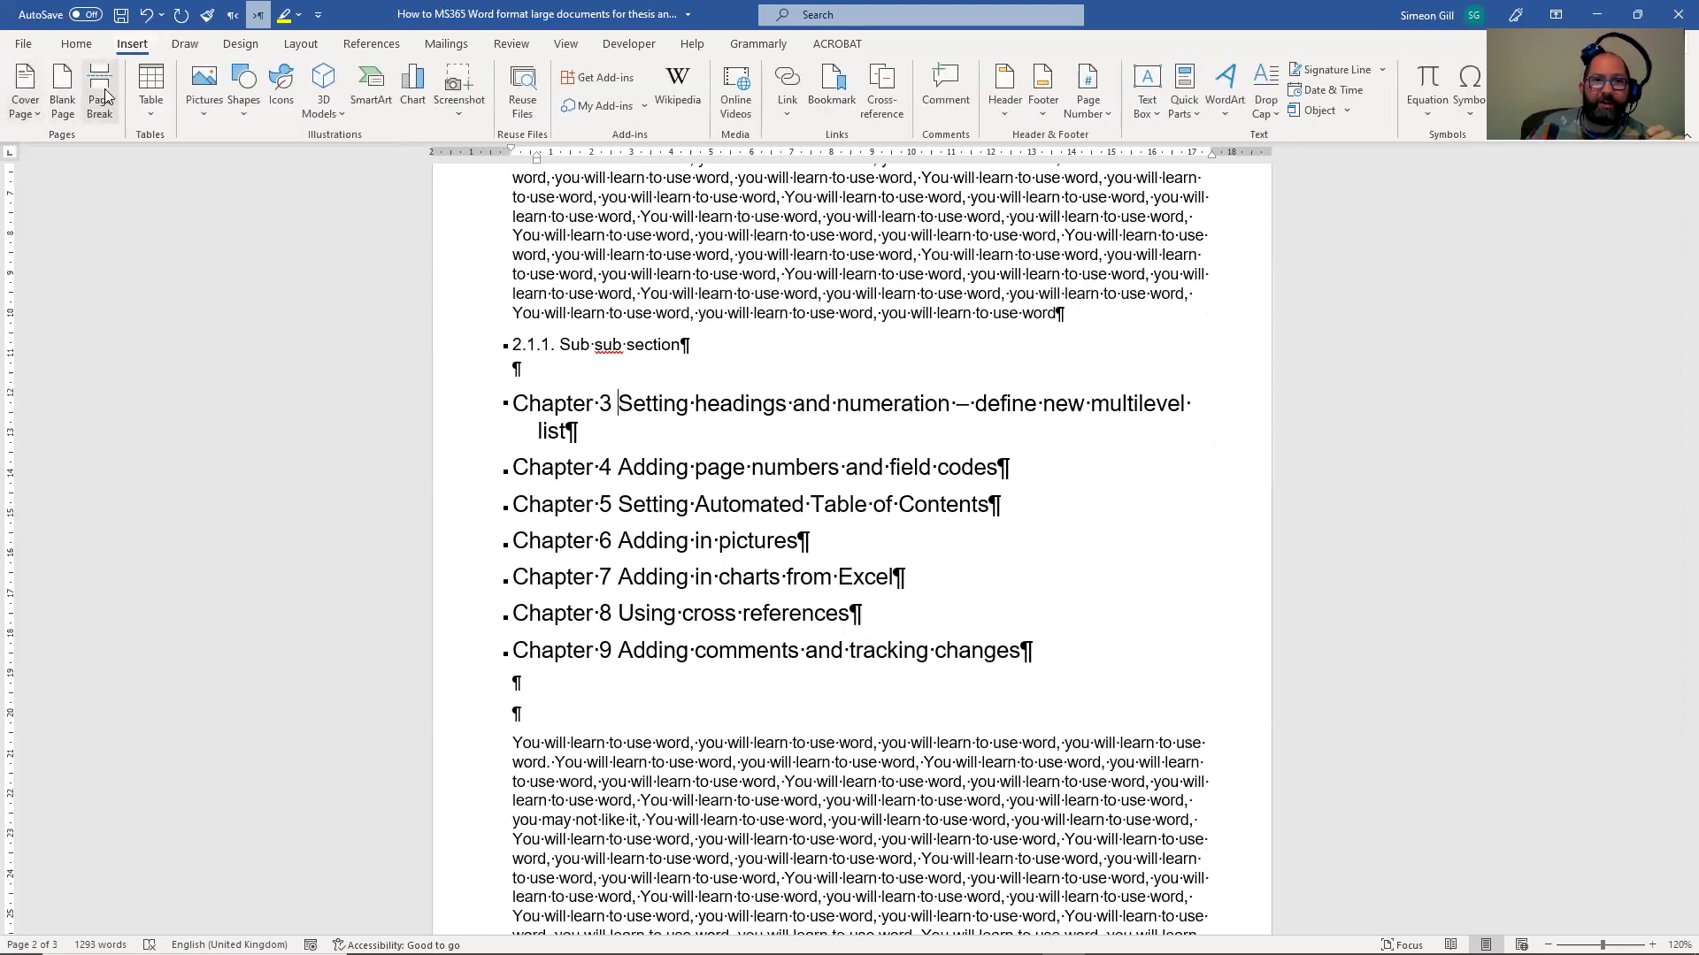
pyautogui.click(101, 93)
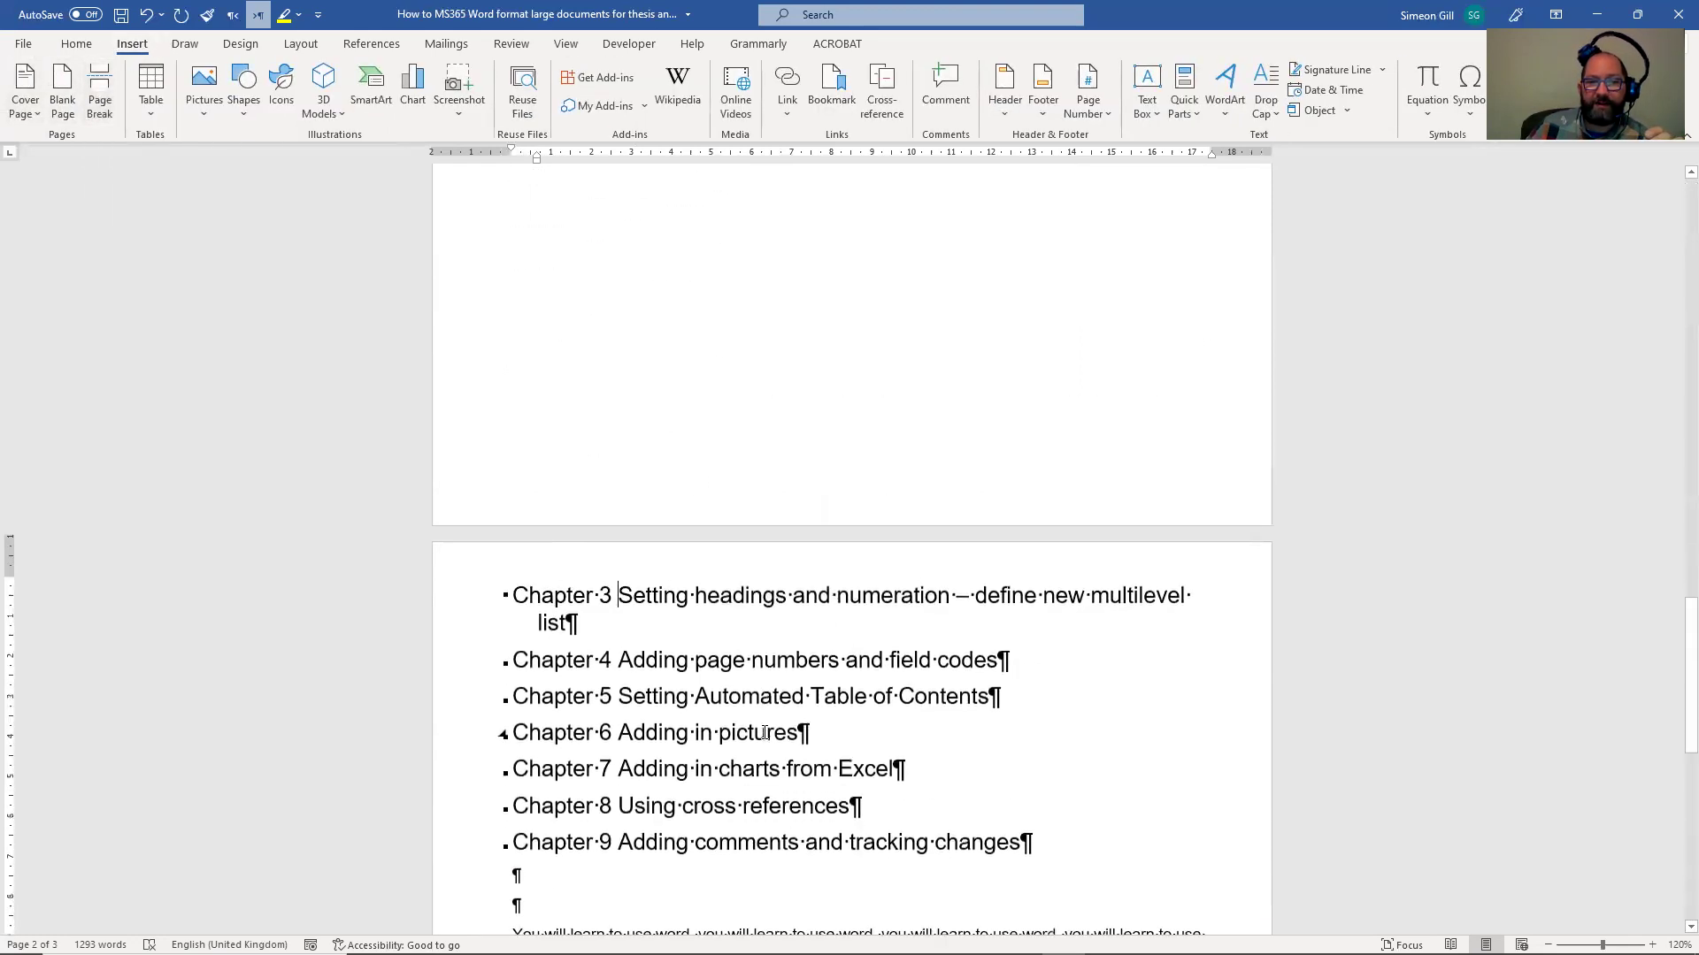
pyautogui.scroll(-3, 619, 575)
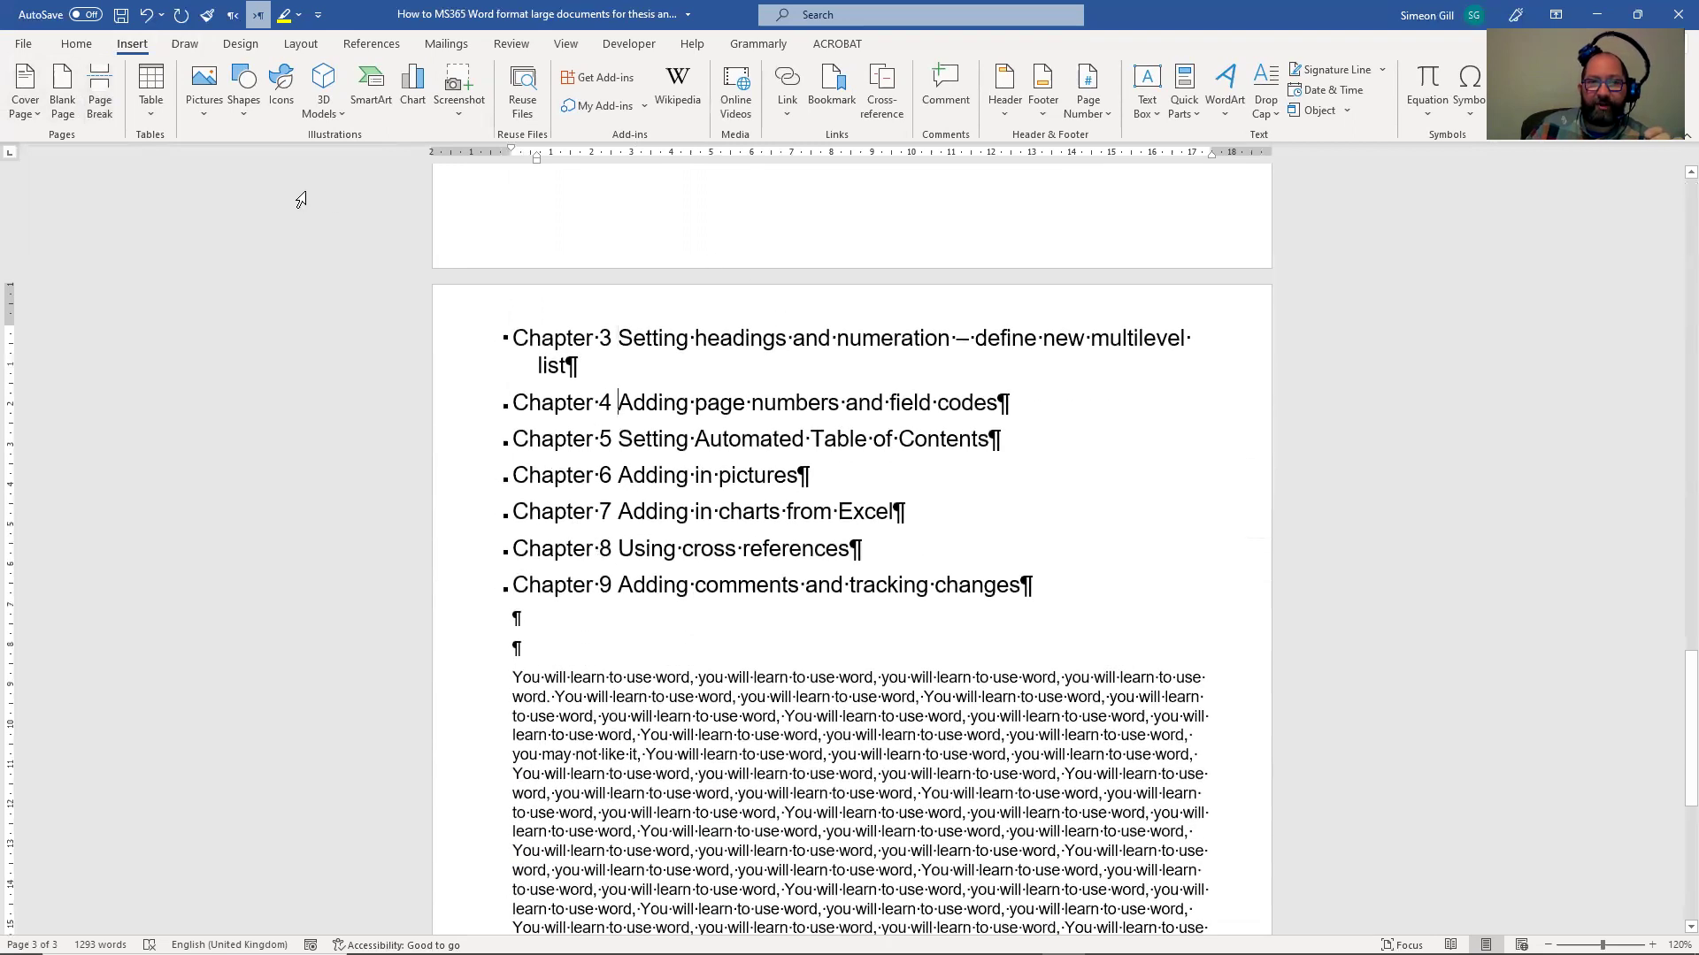
pyautogui.click(113, 98)
pyautogui.scroll(-5, 645, 702)
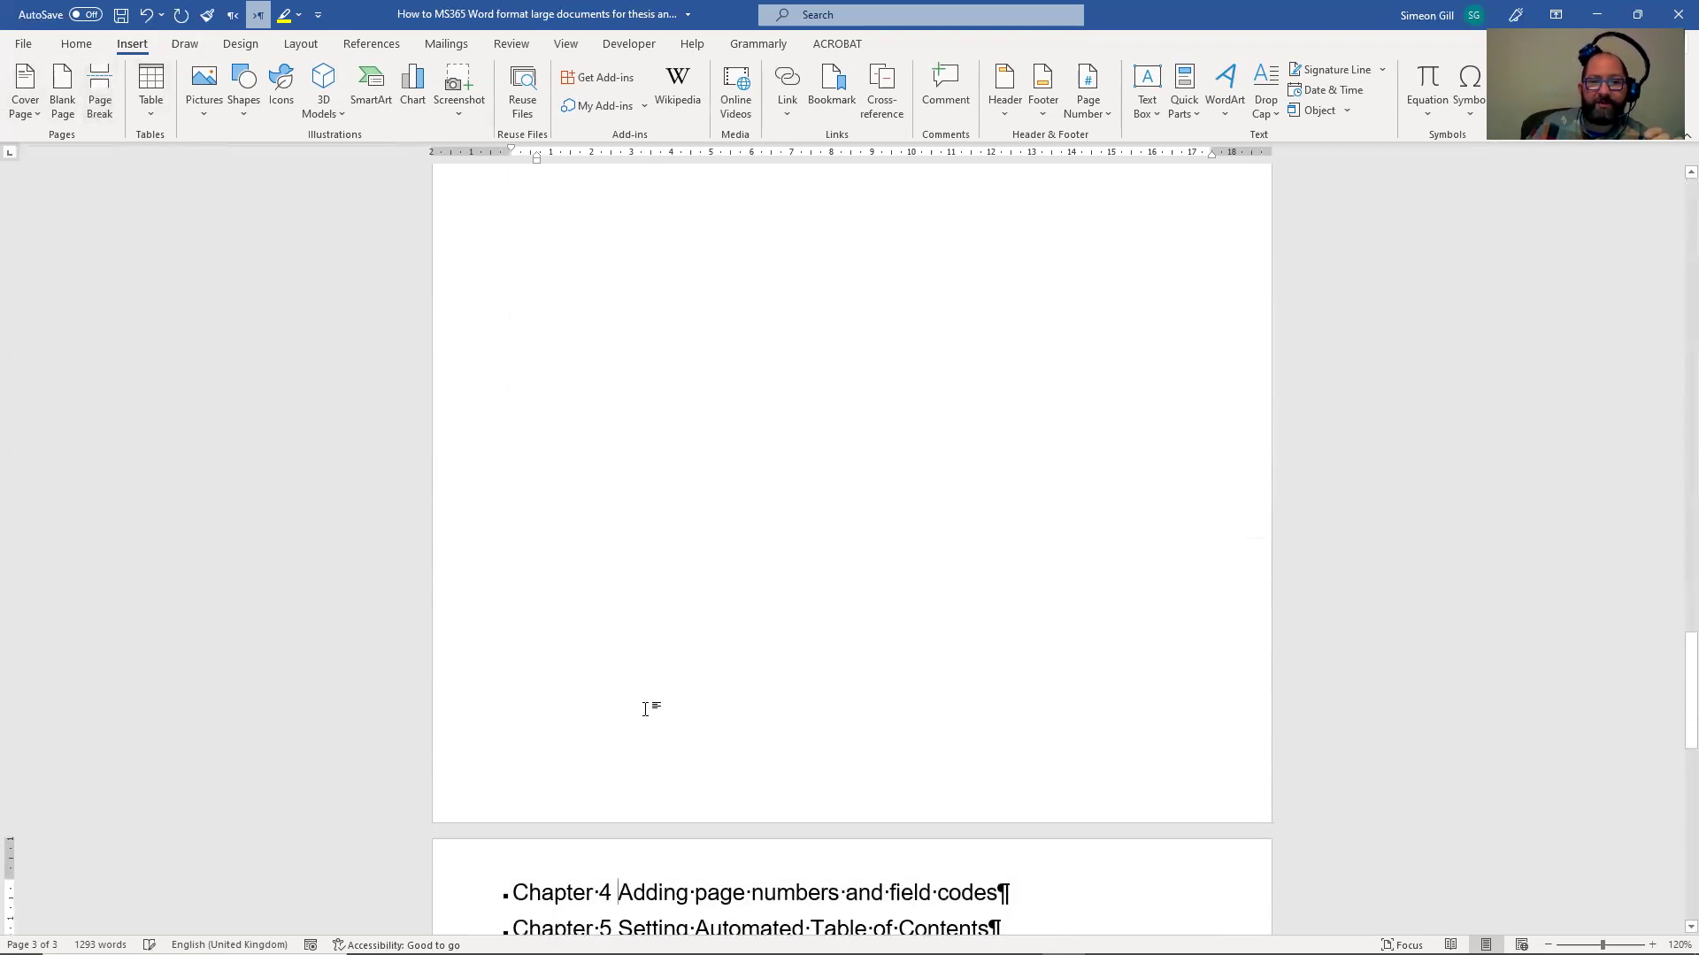
pyautogui.click(623, 699)
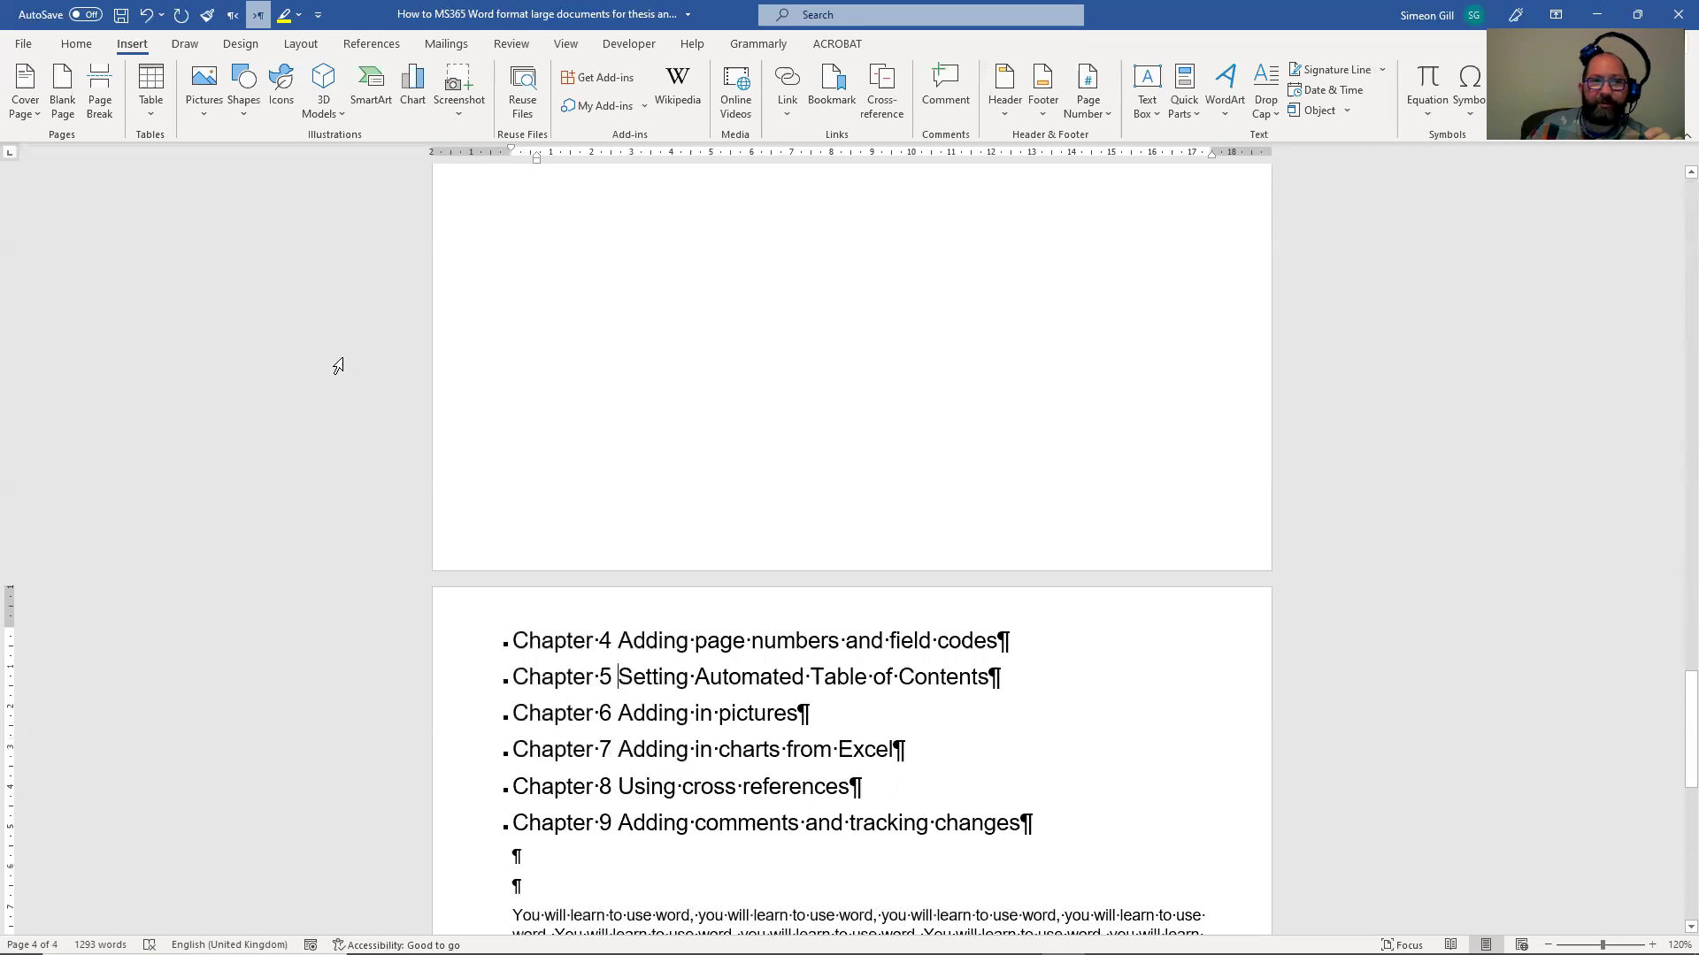
pyautogui.click(103, 85)
pyautogui.scroll(-4, 606, 789)
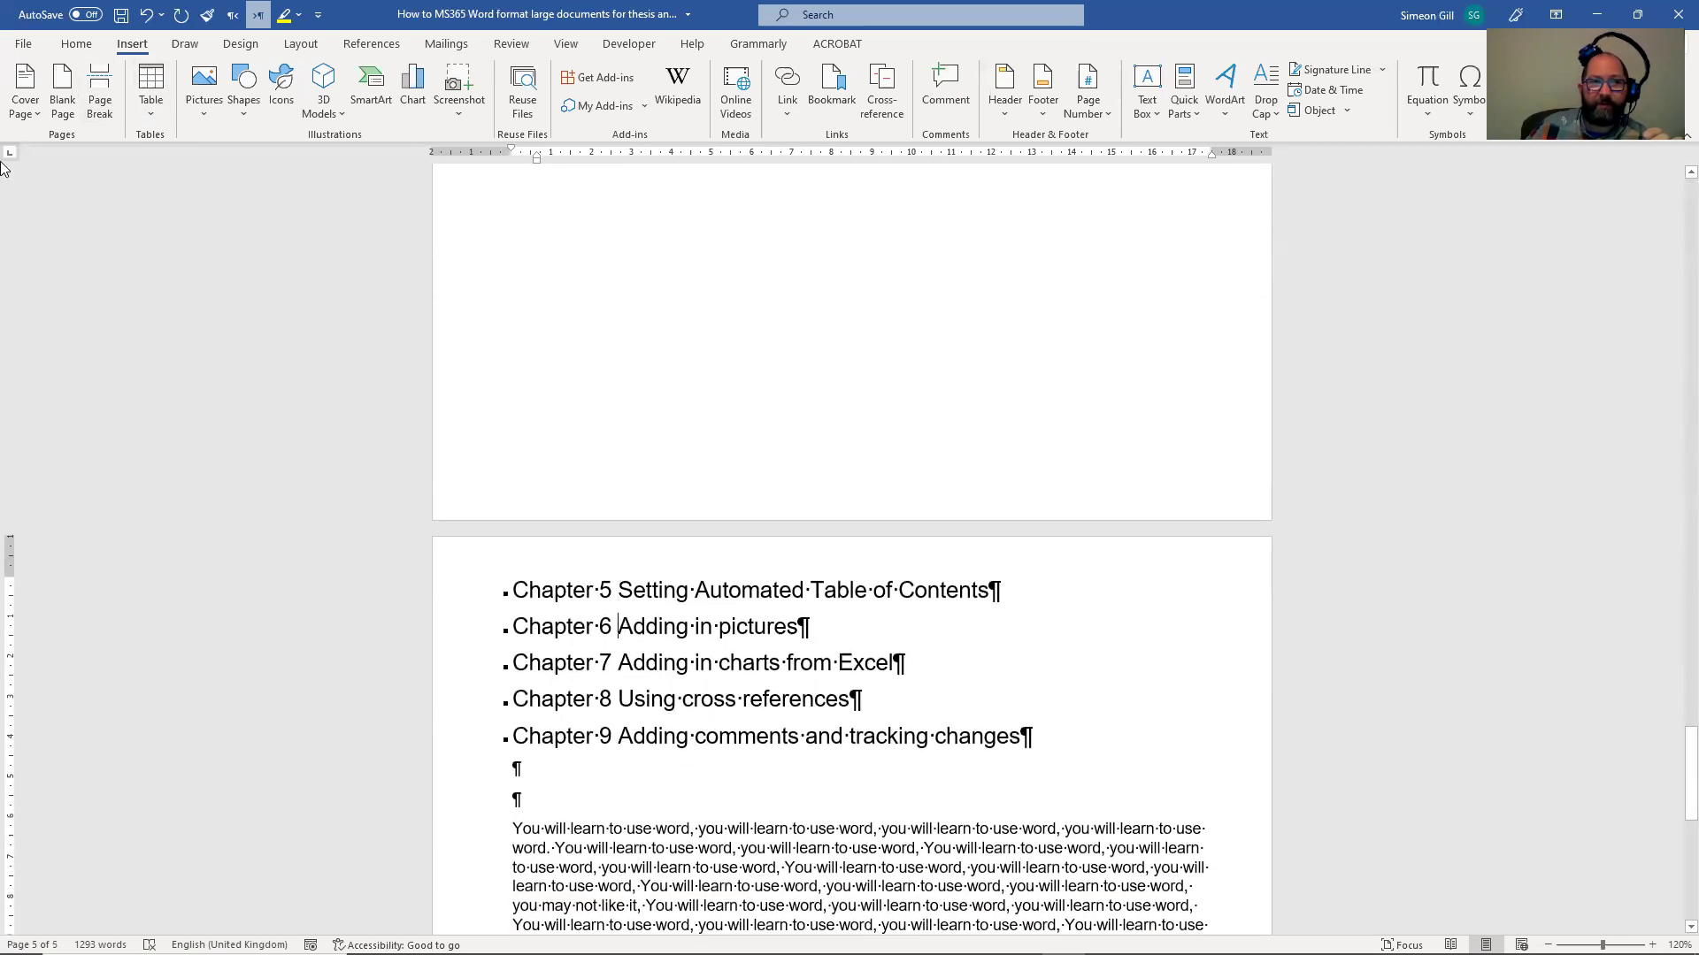
pyautogui.click(100, 89)
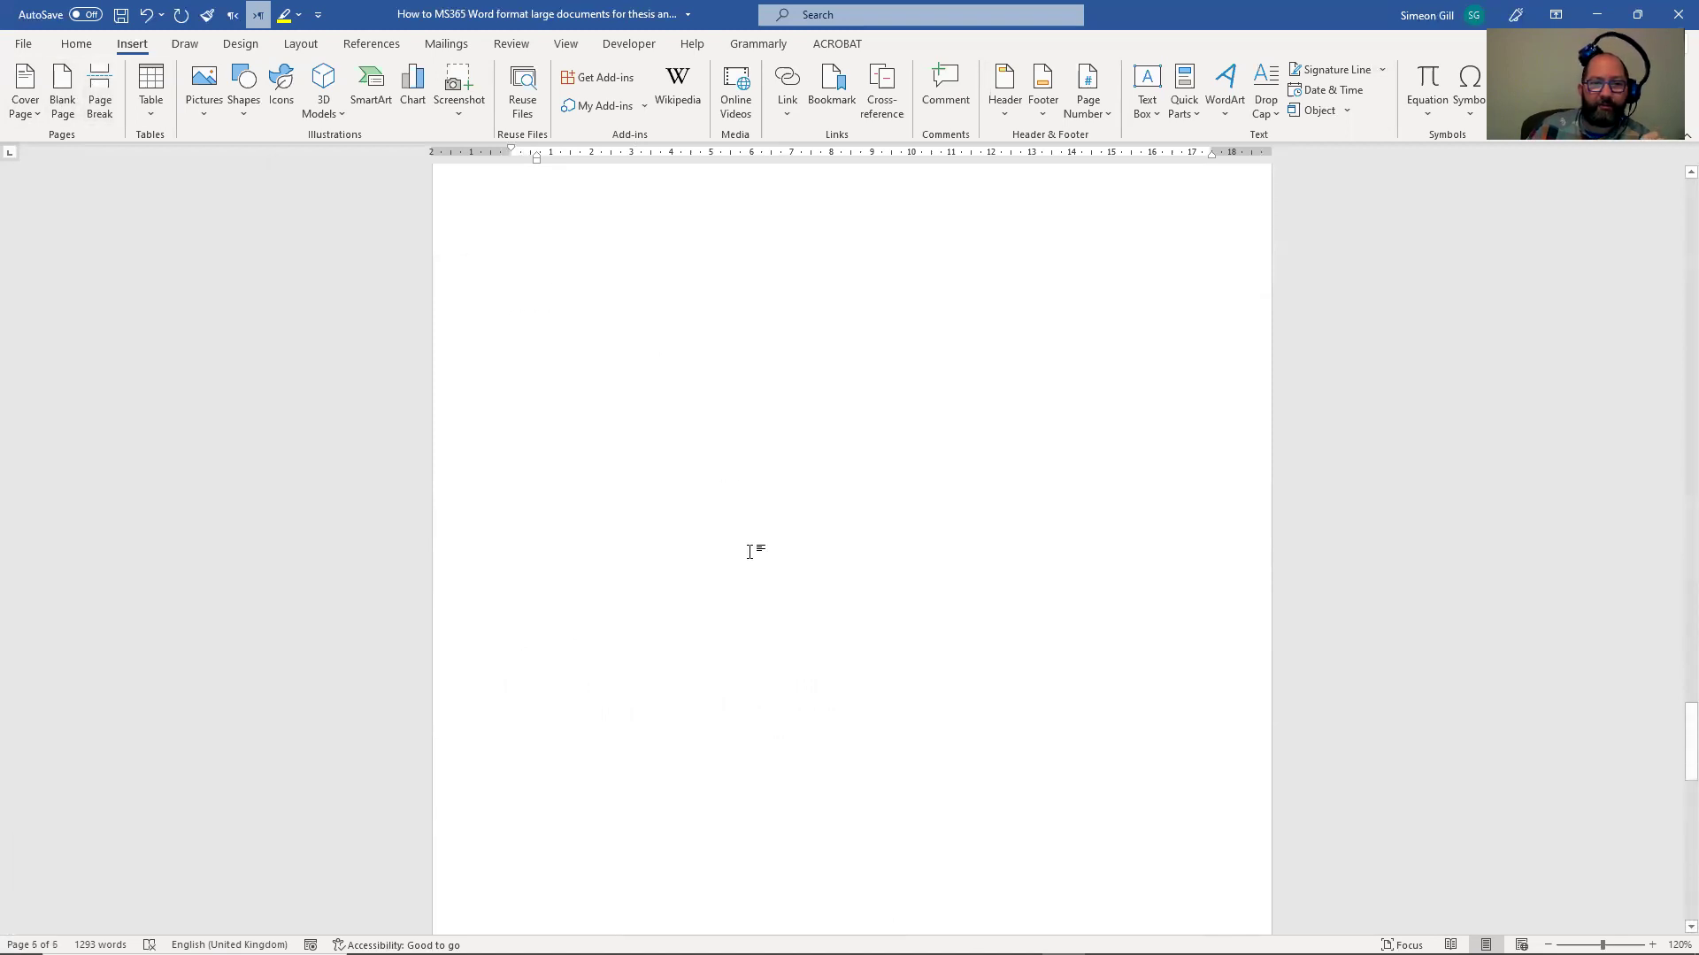
pyautogui.scroll(15, 749, 551)
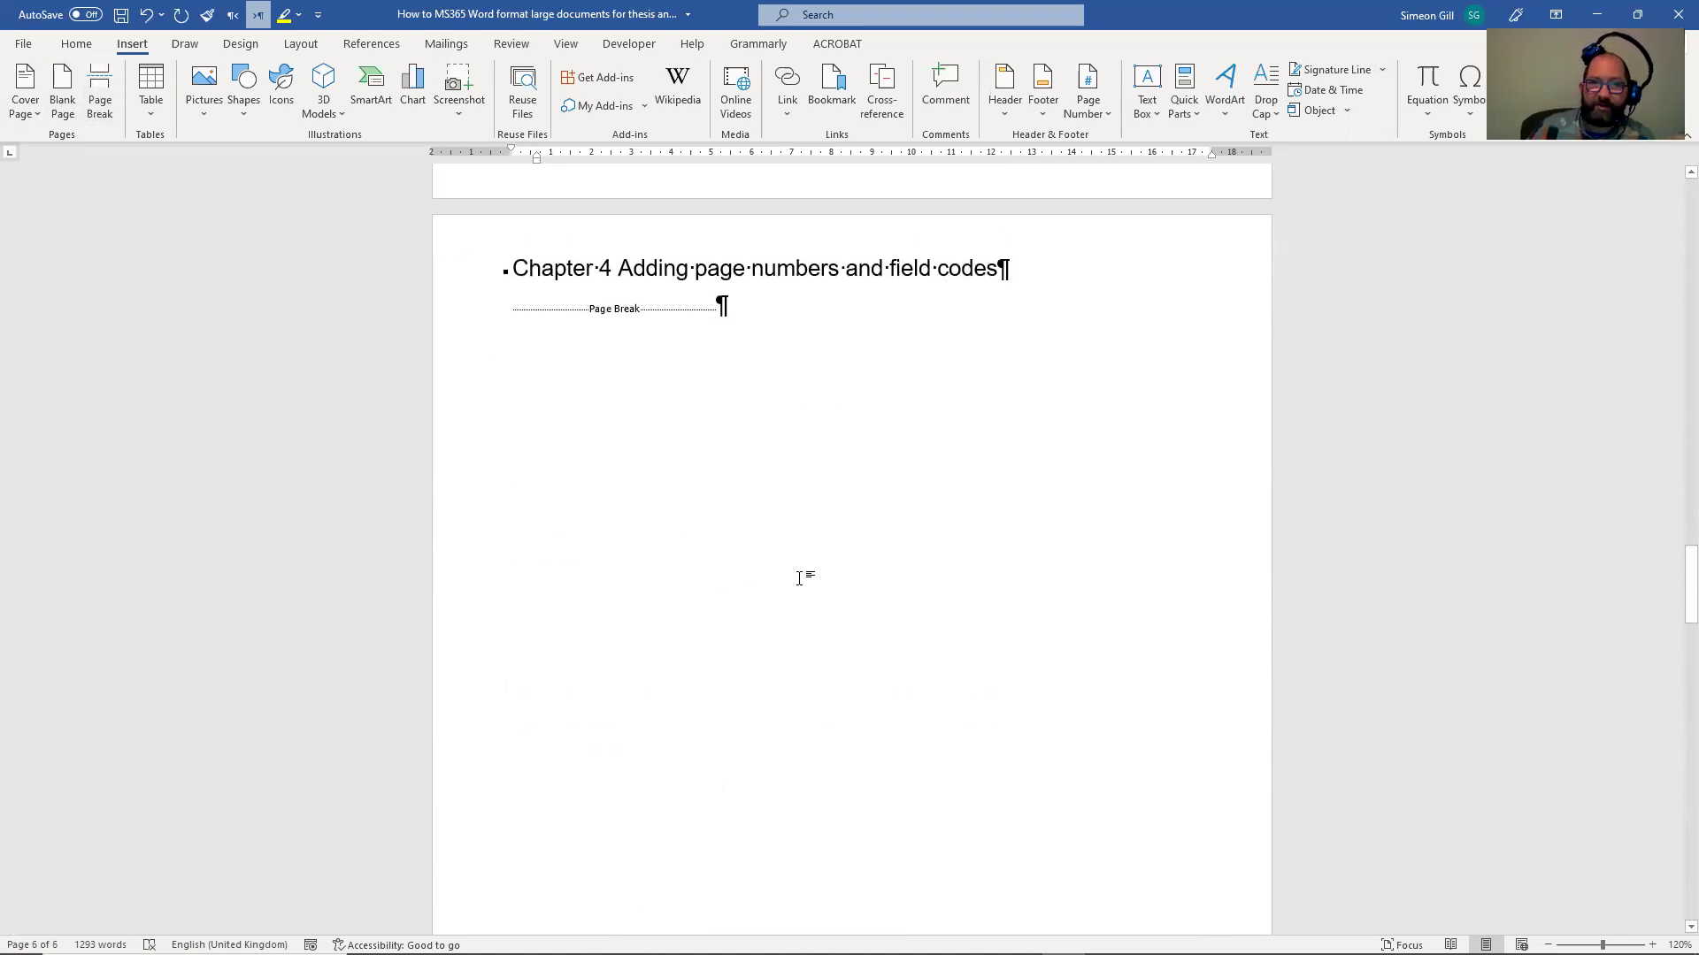
pyautogui.scroll(15, 799, 578)
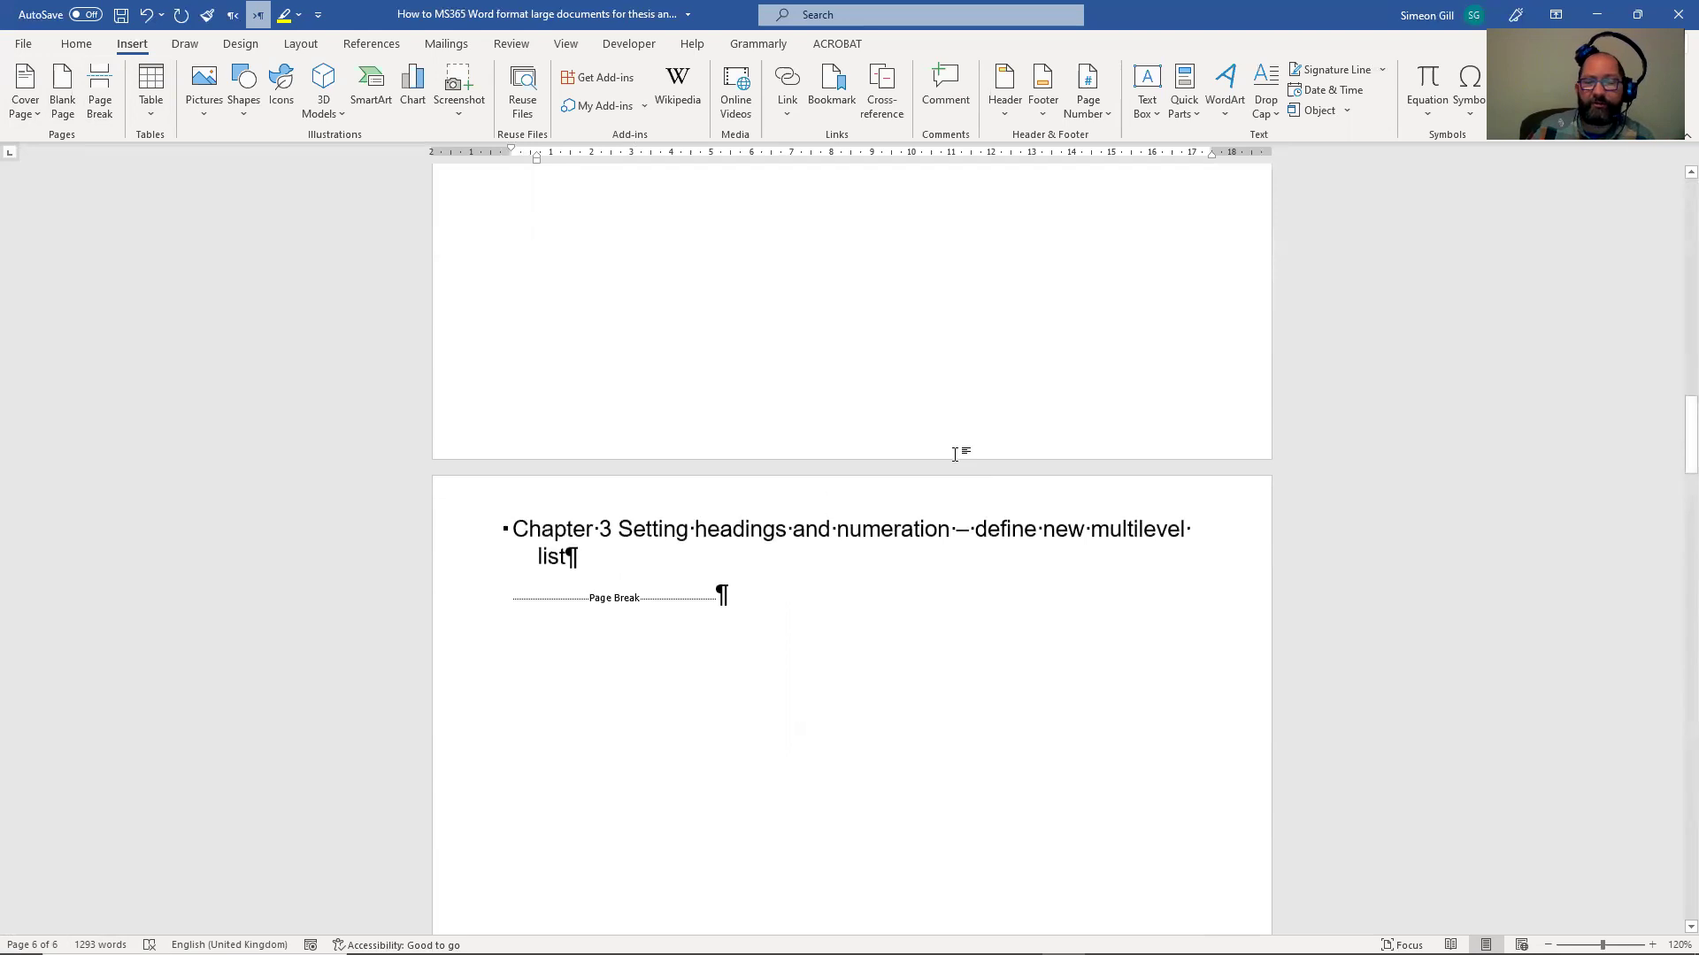
pyautogui.scroll(15, 955, 454)
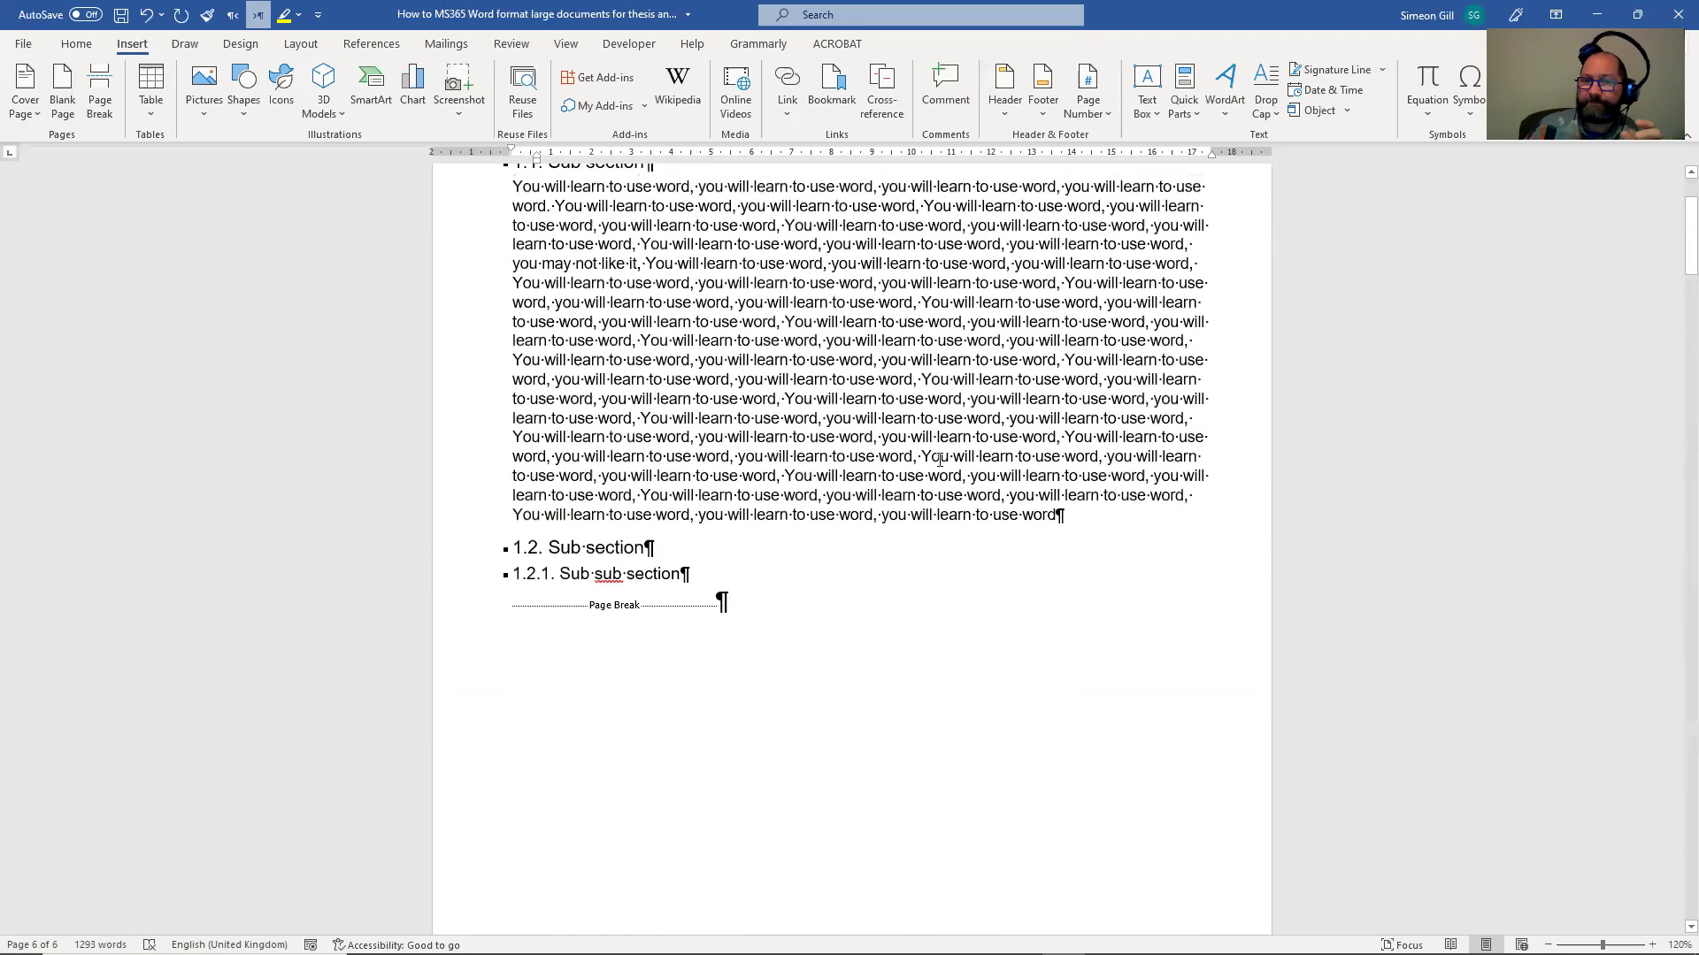
pyautogui.scroll(2, 939, 459)
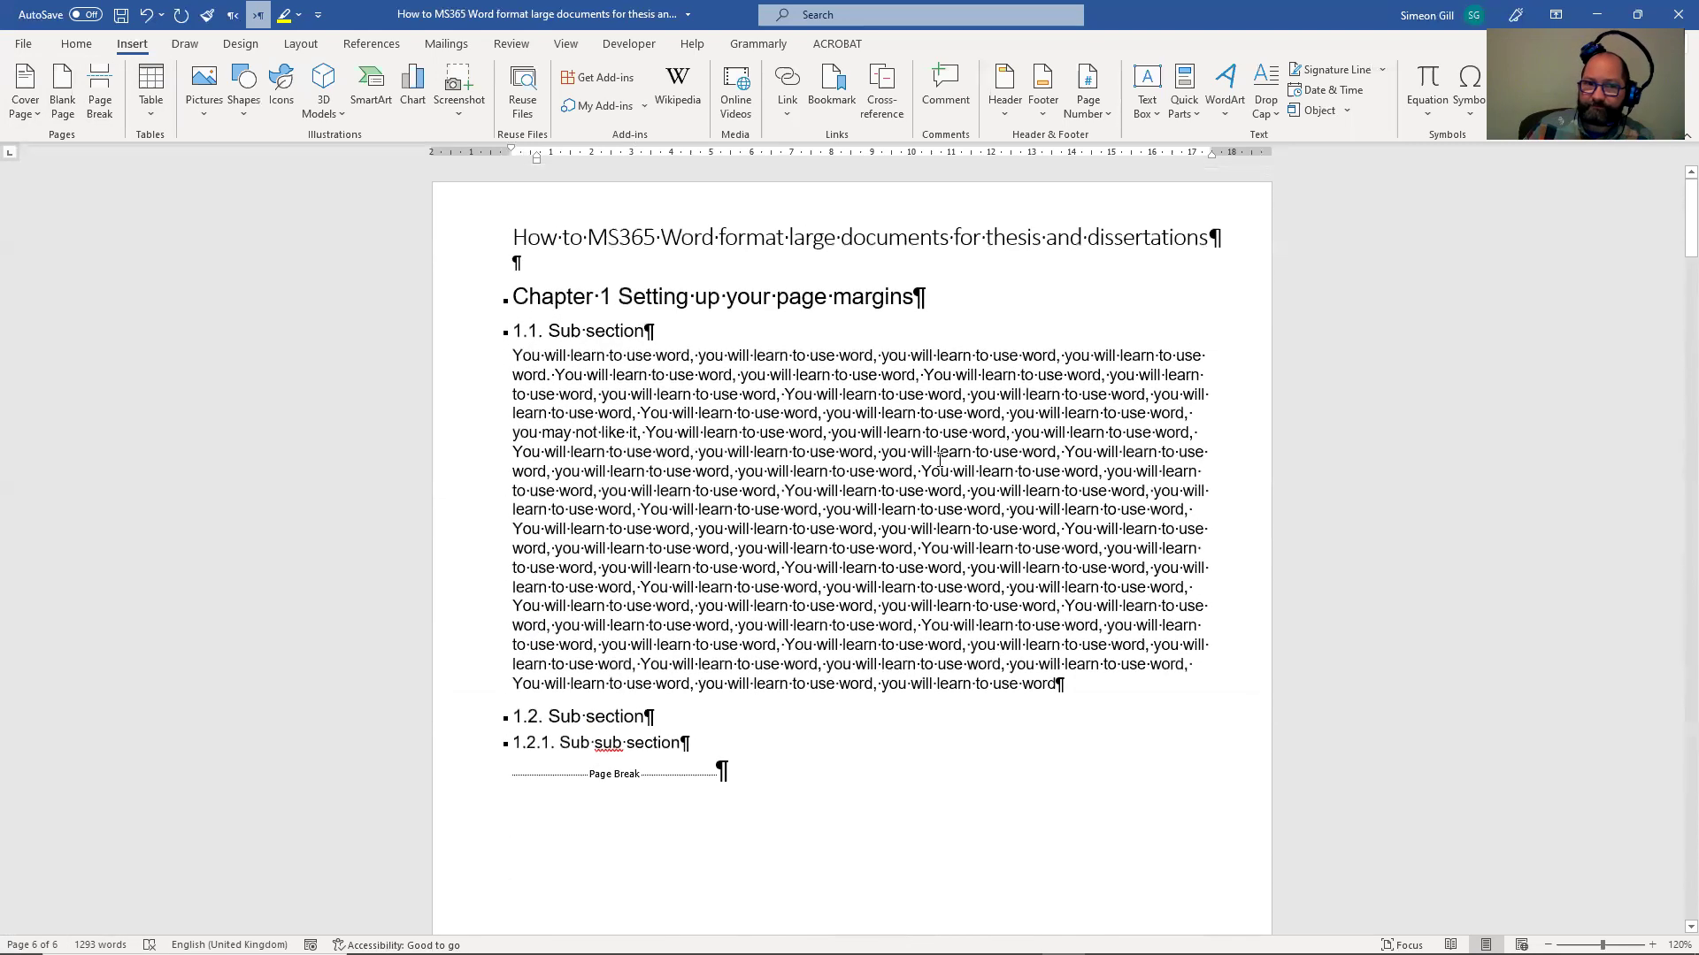
# Step: Type the lines 'Abstract', 'Table of Coinents' and 'Tabler of Figures' below the title
pyautogui.click(519, 264)
pyautogui.press('Return')
pyautogui.press('Return')
pyautogui.press('Return')
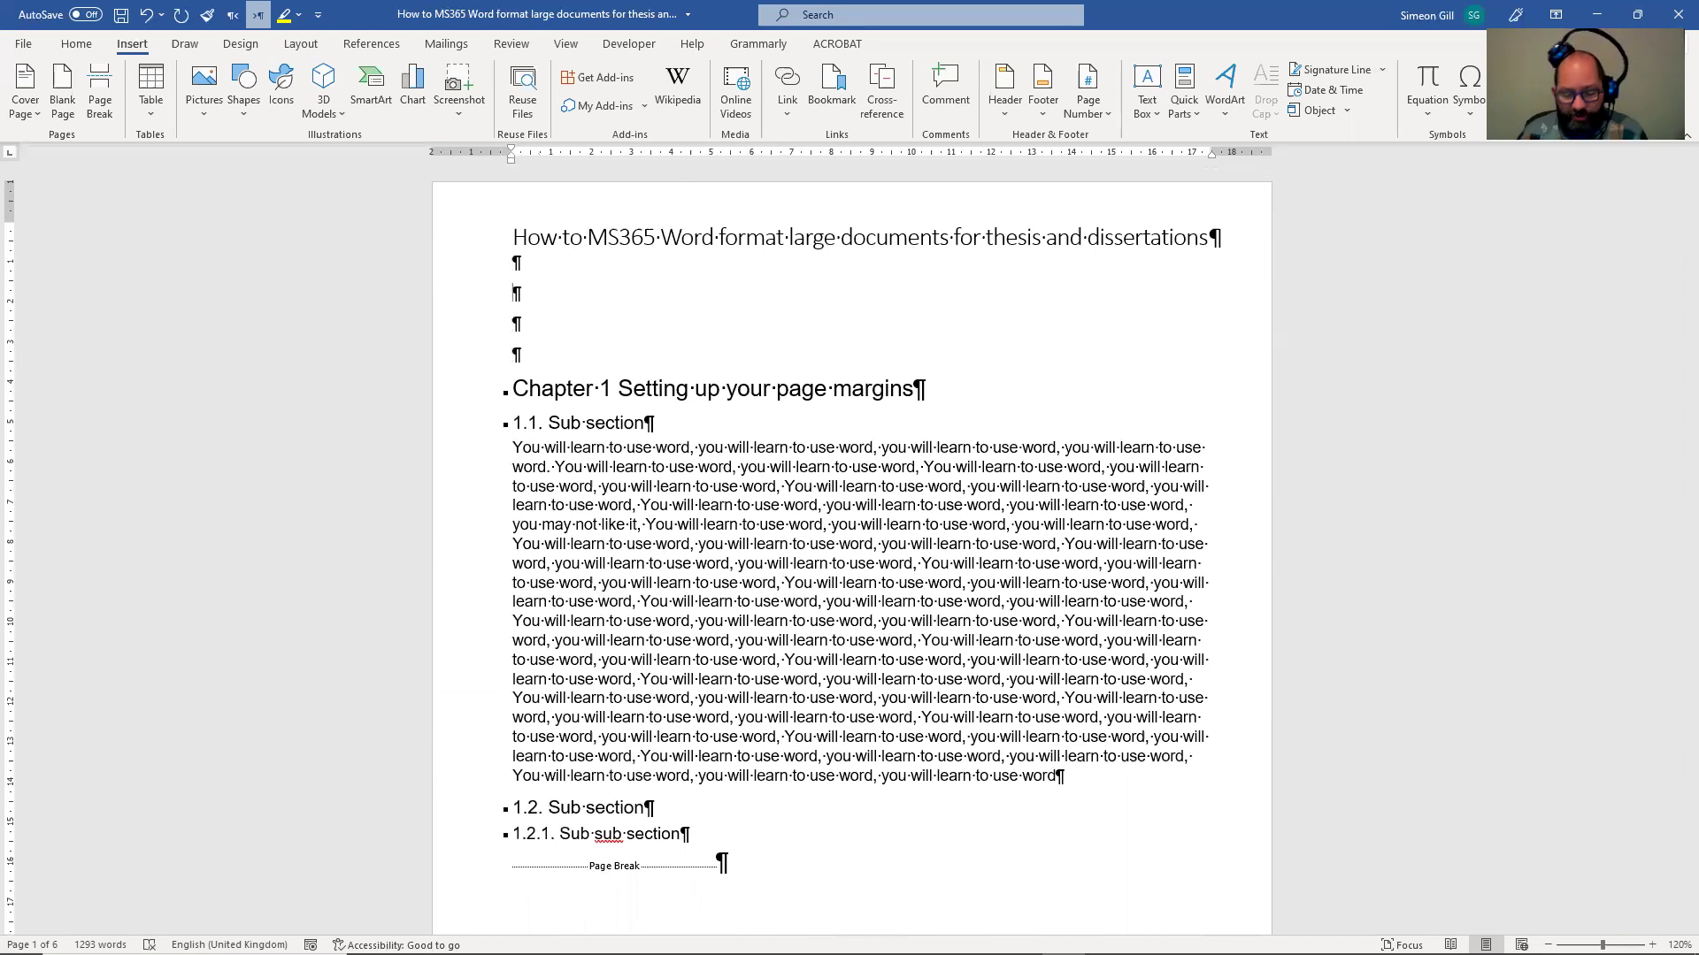
pyautogui.write('A')
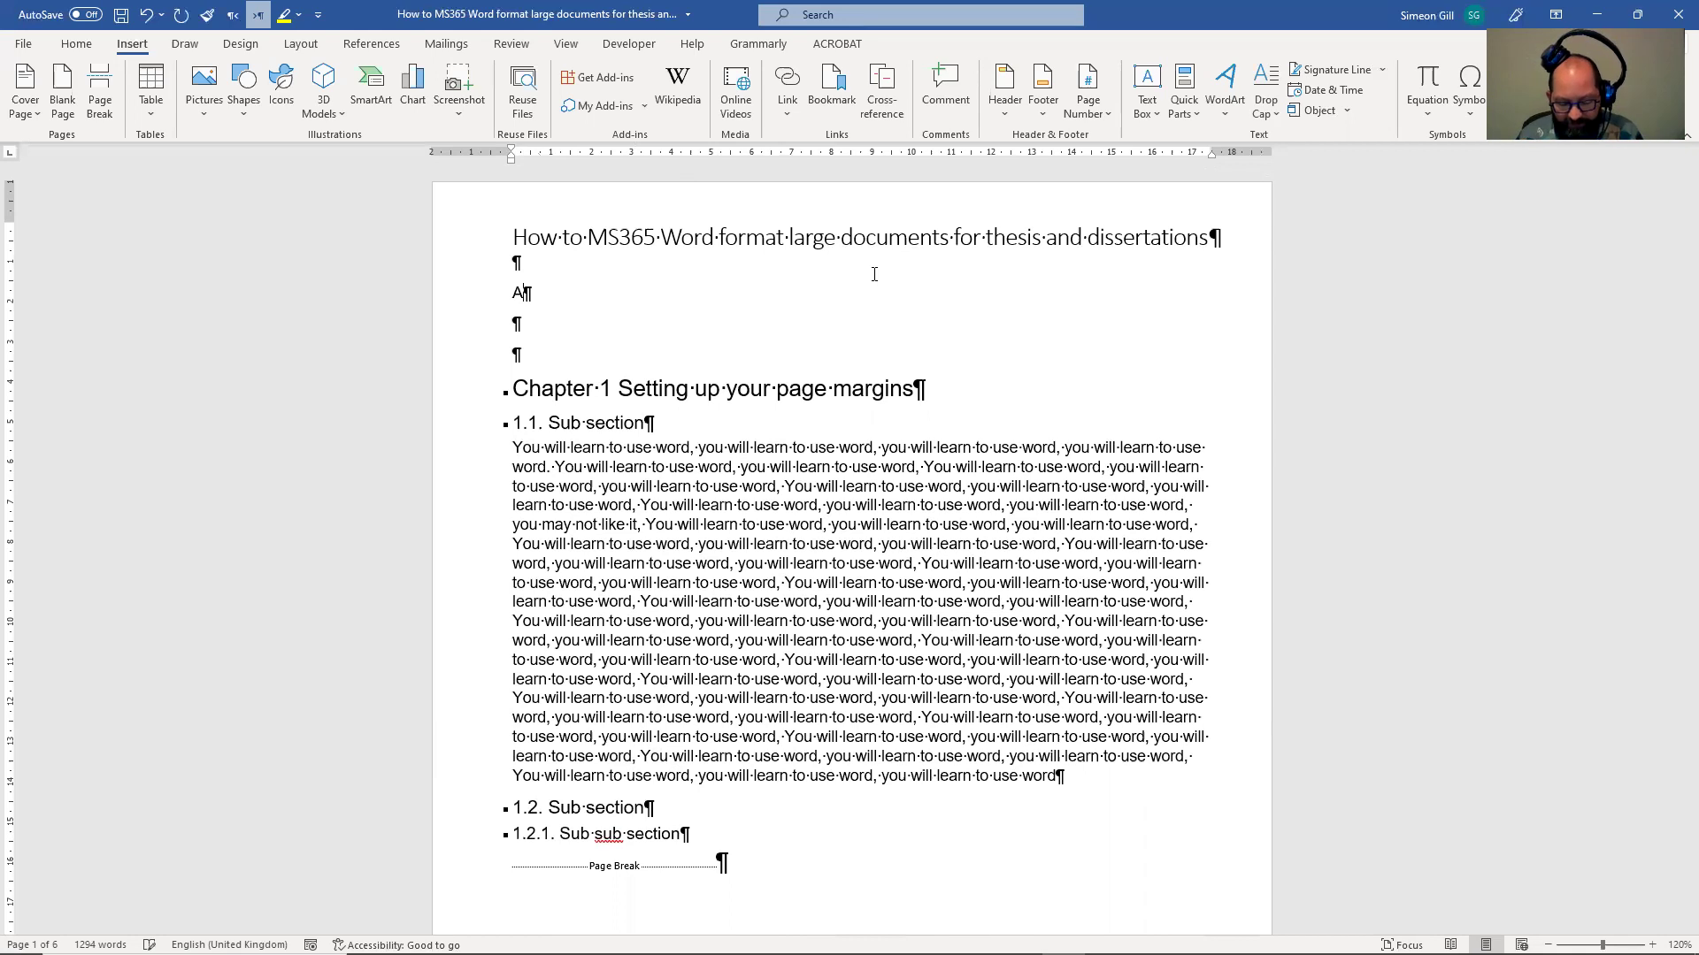
pyautogui.write('bstract')
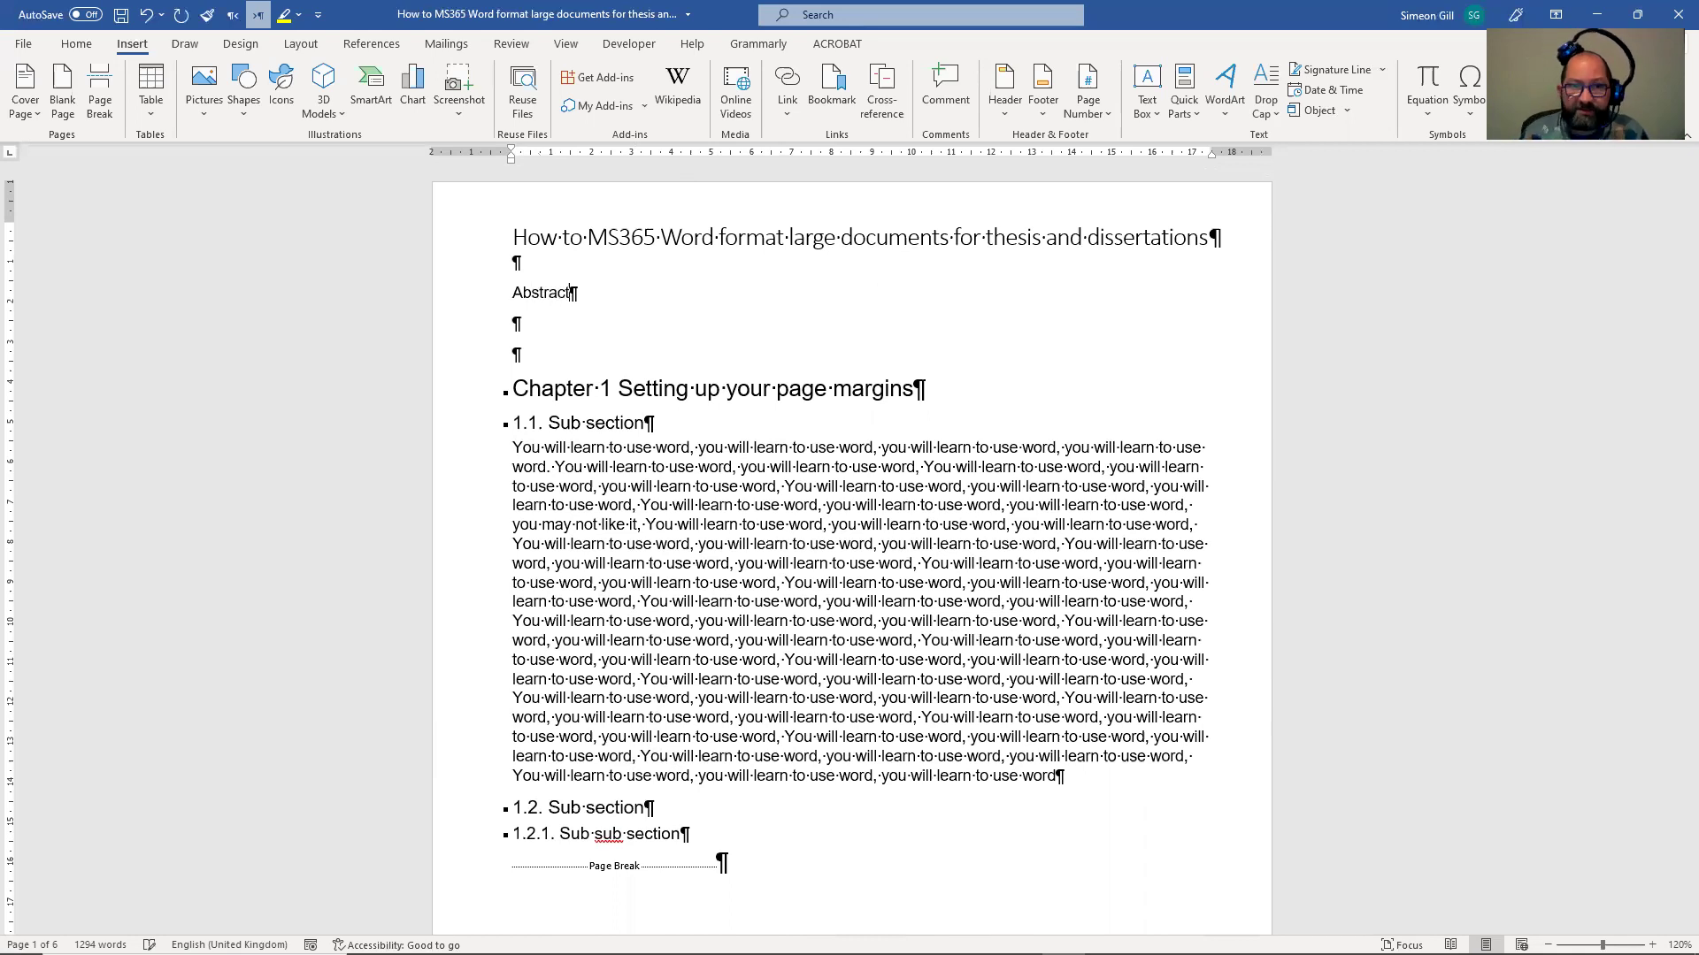
pyautogui.click(578, 266)
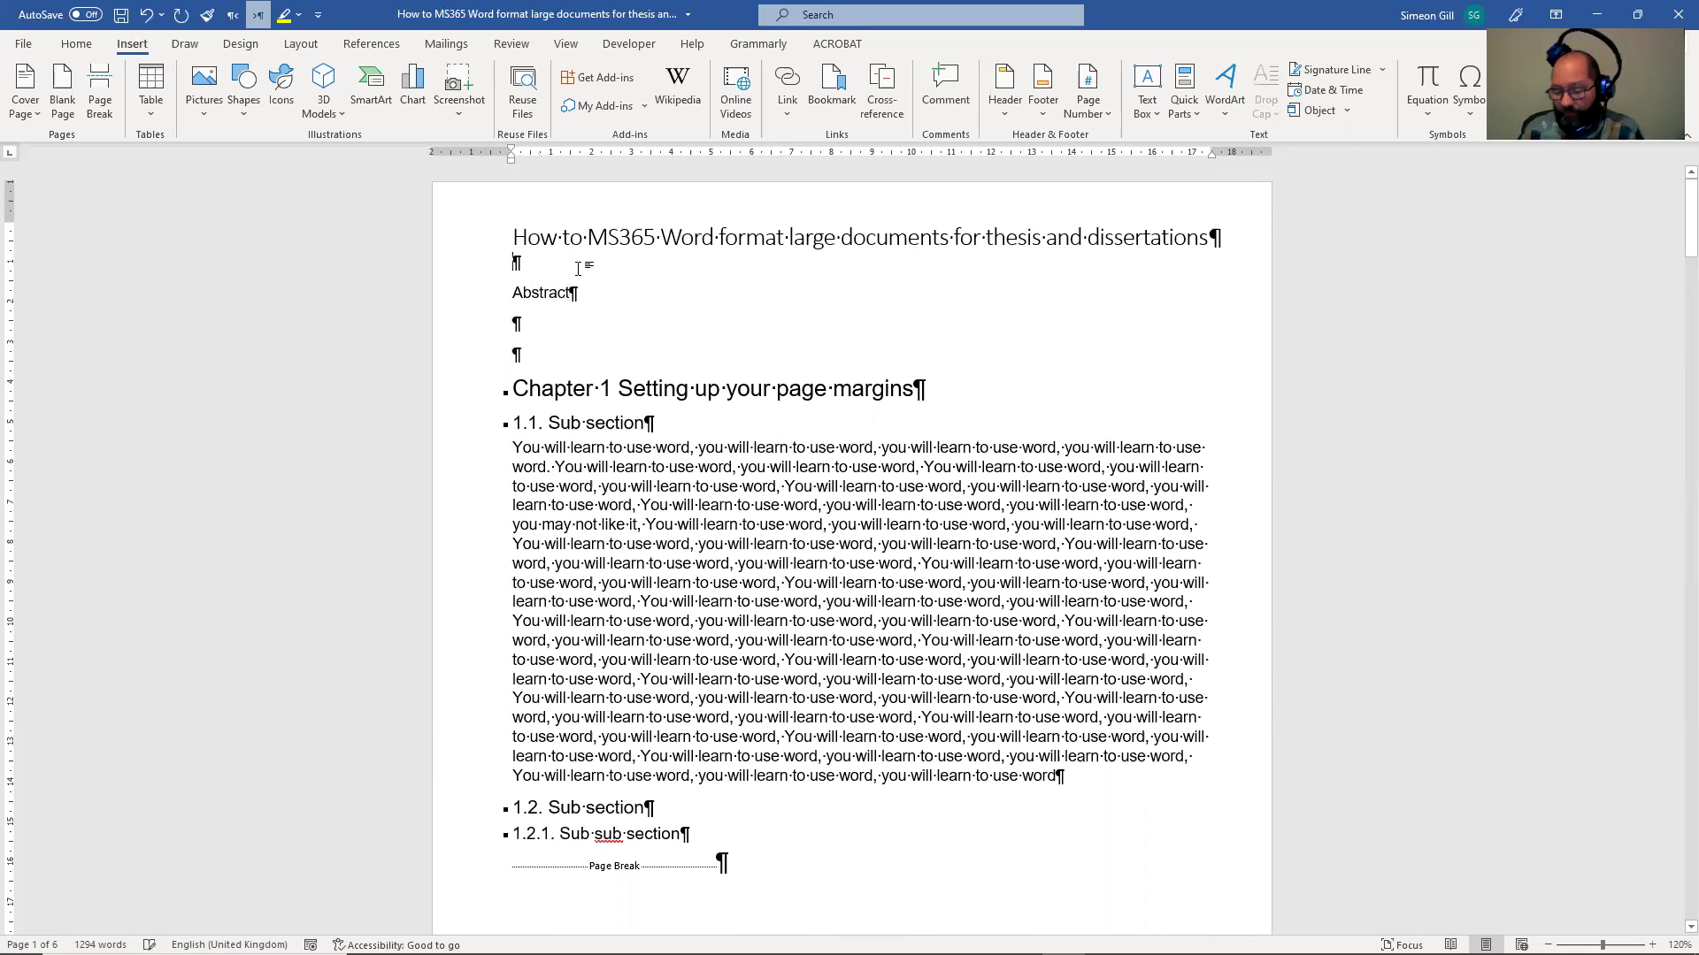
pyautogui.press('Return')
pyautogui.press('Return')
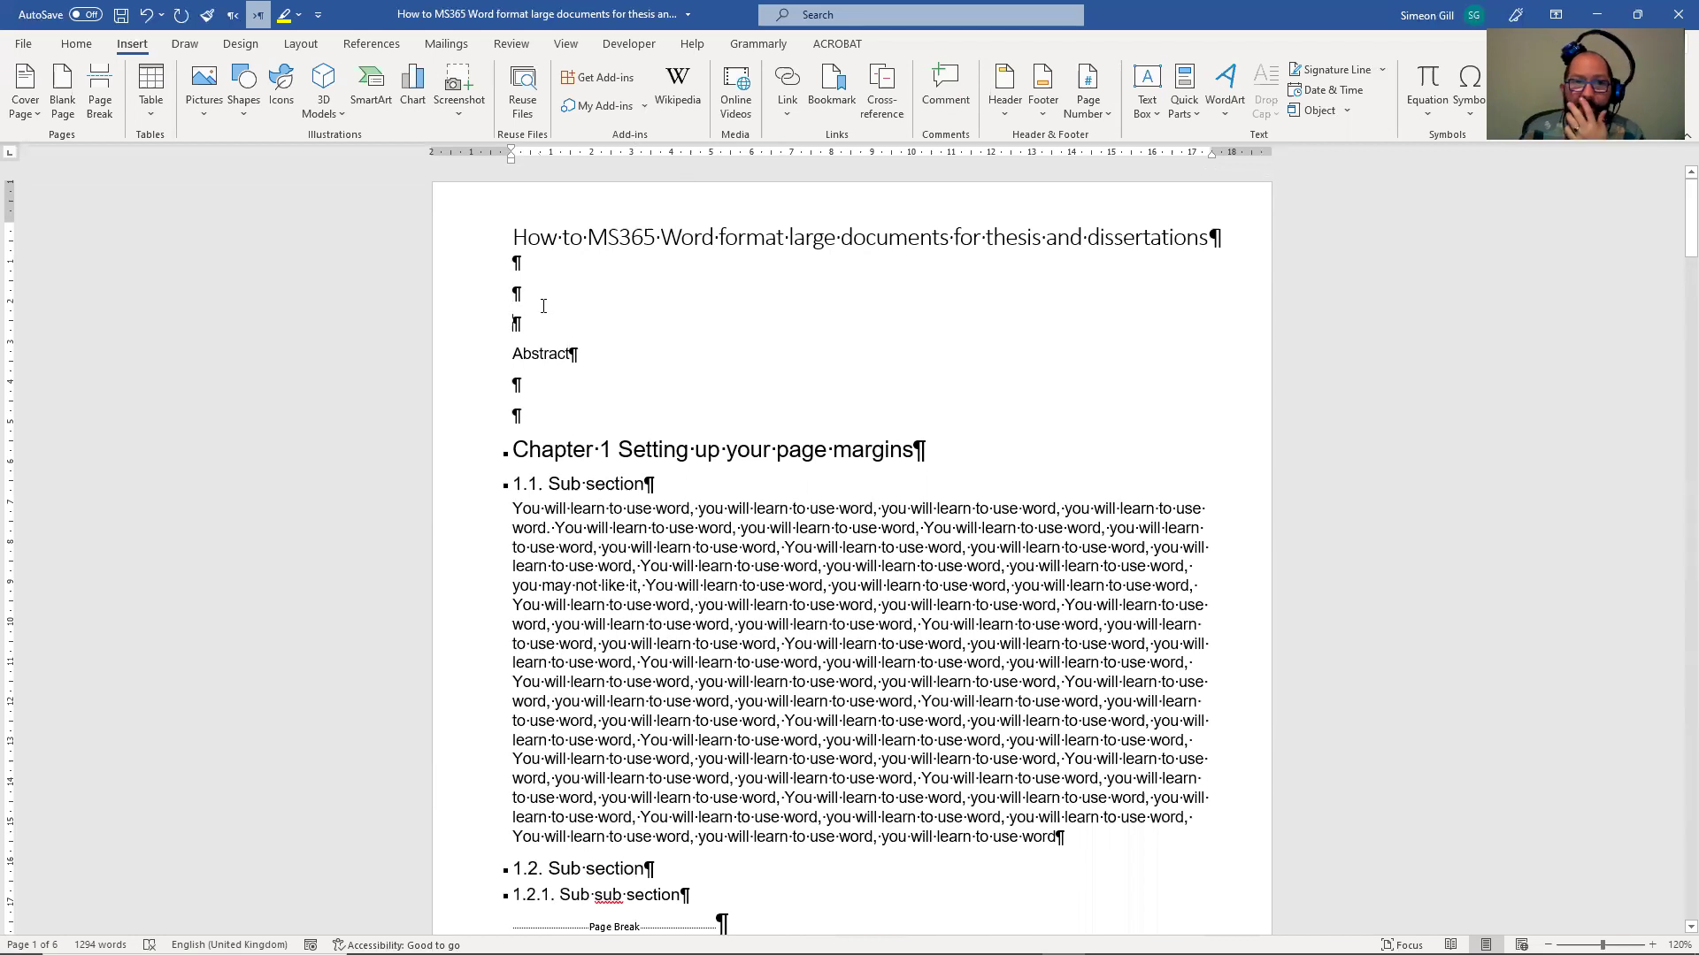
pyautogui.write('Tab')
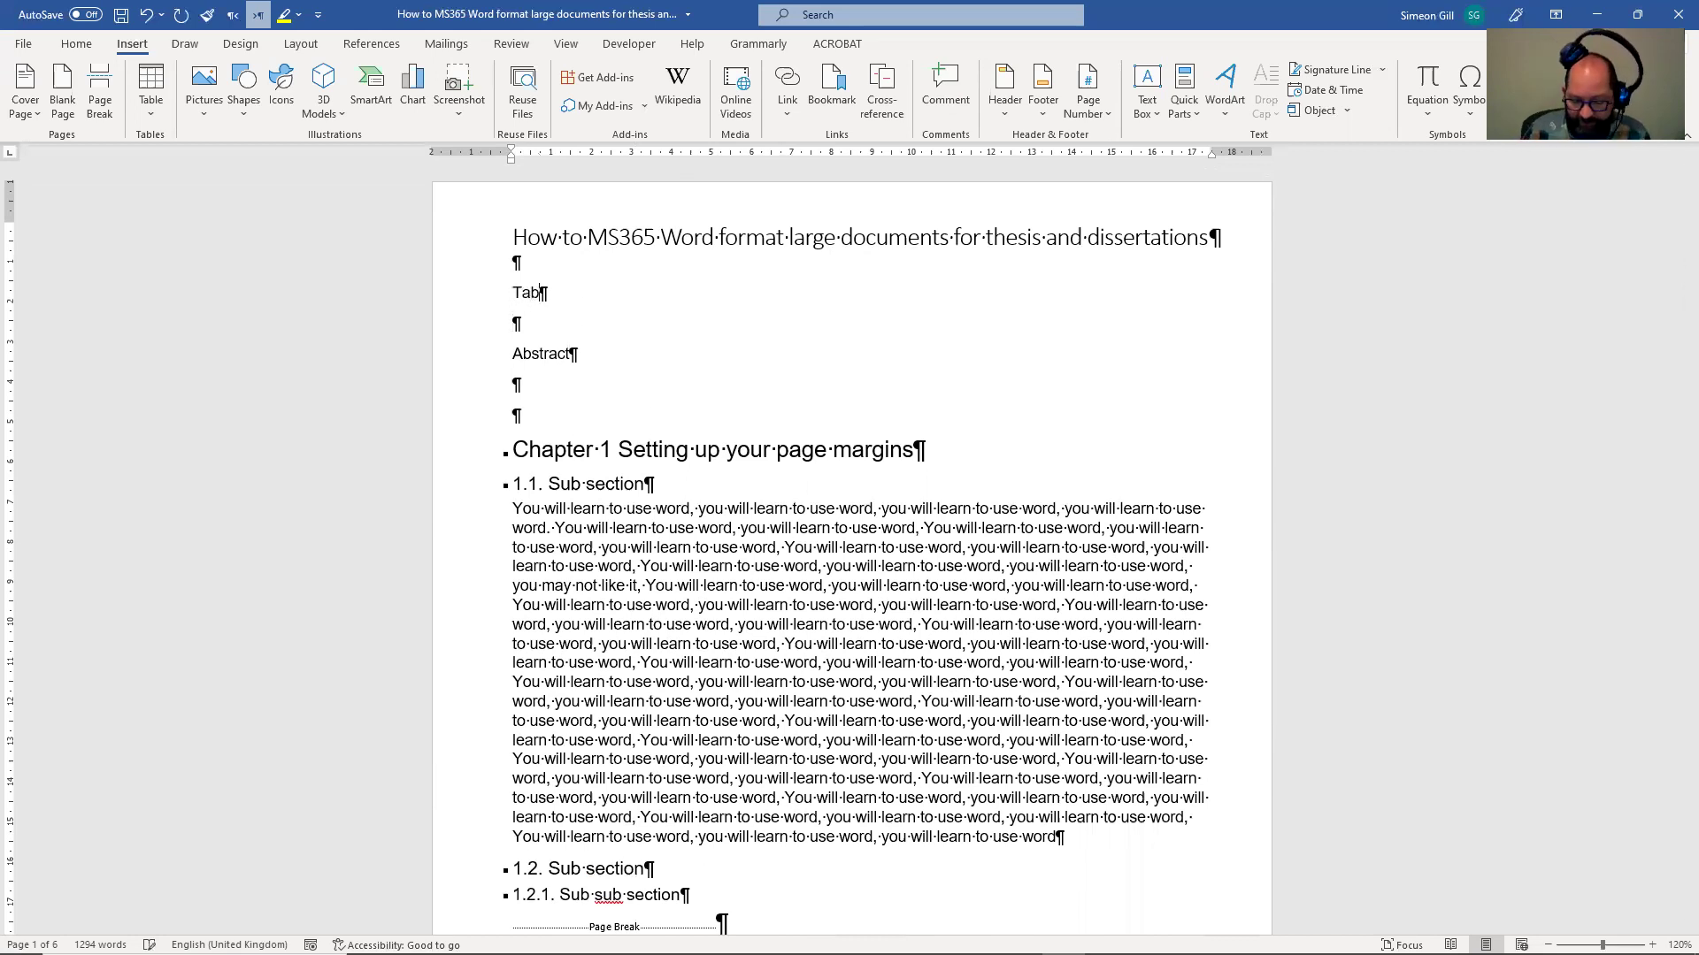
pyautogui.write('le of ')
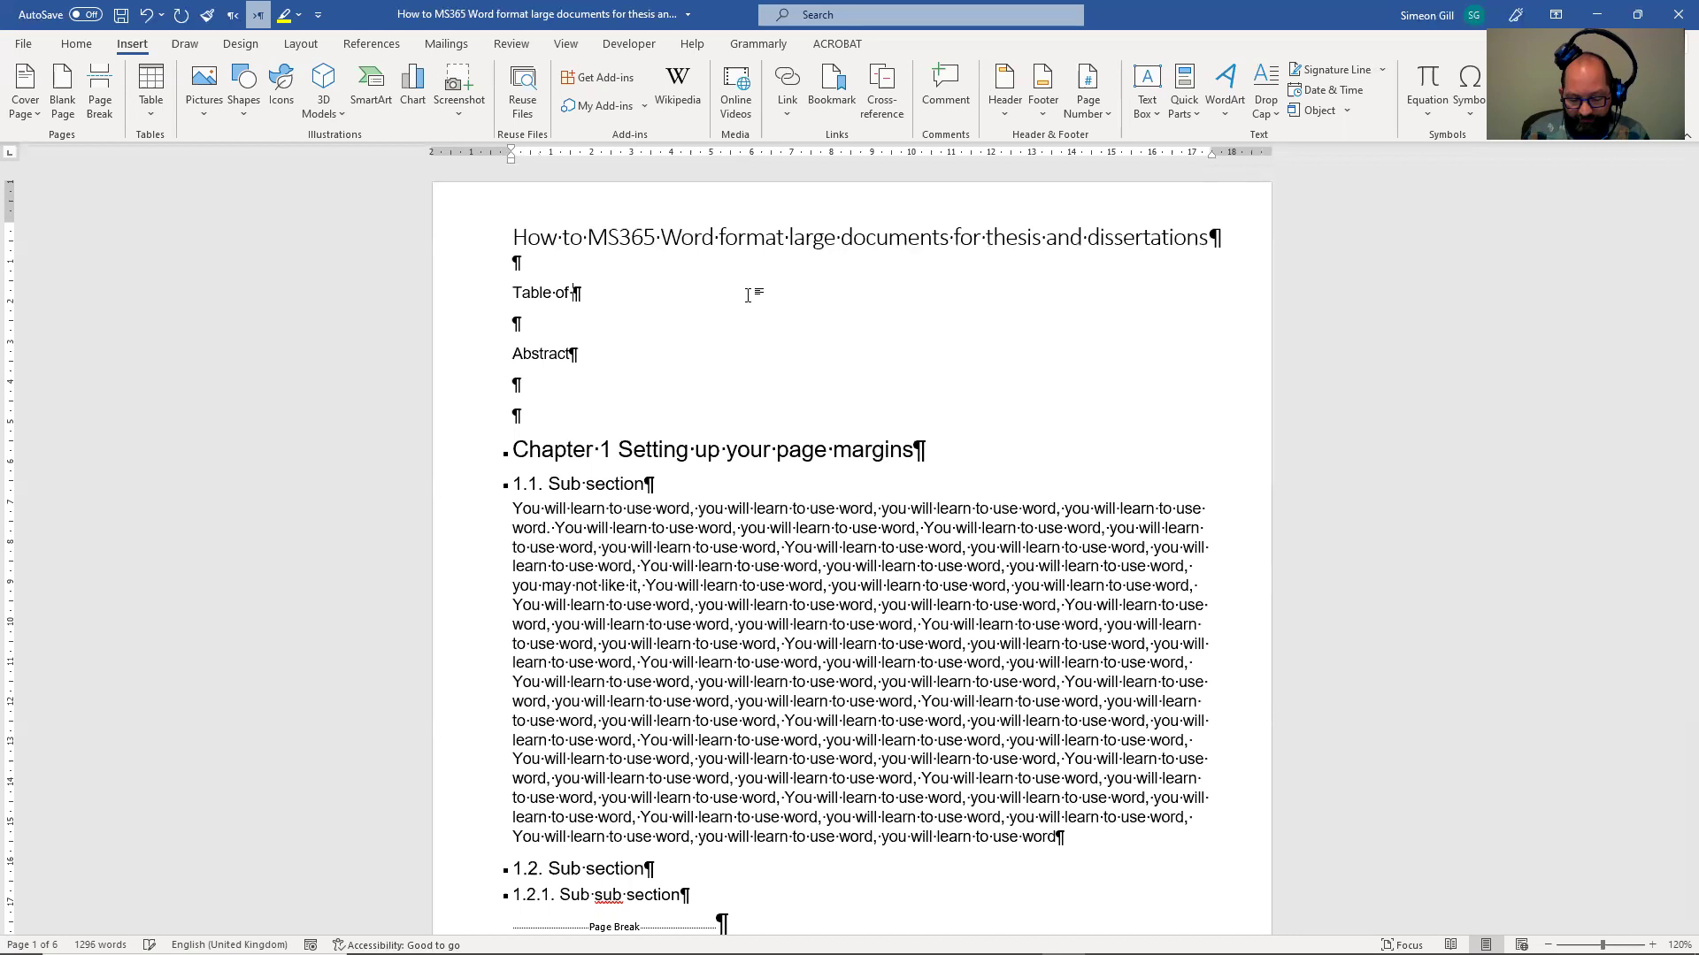
pyautogui.write('Coinents')
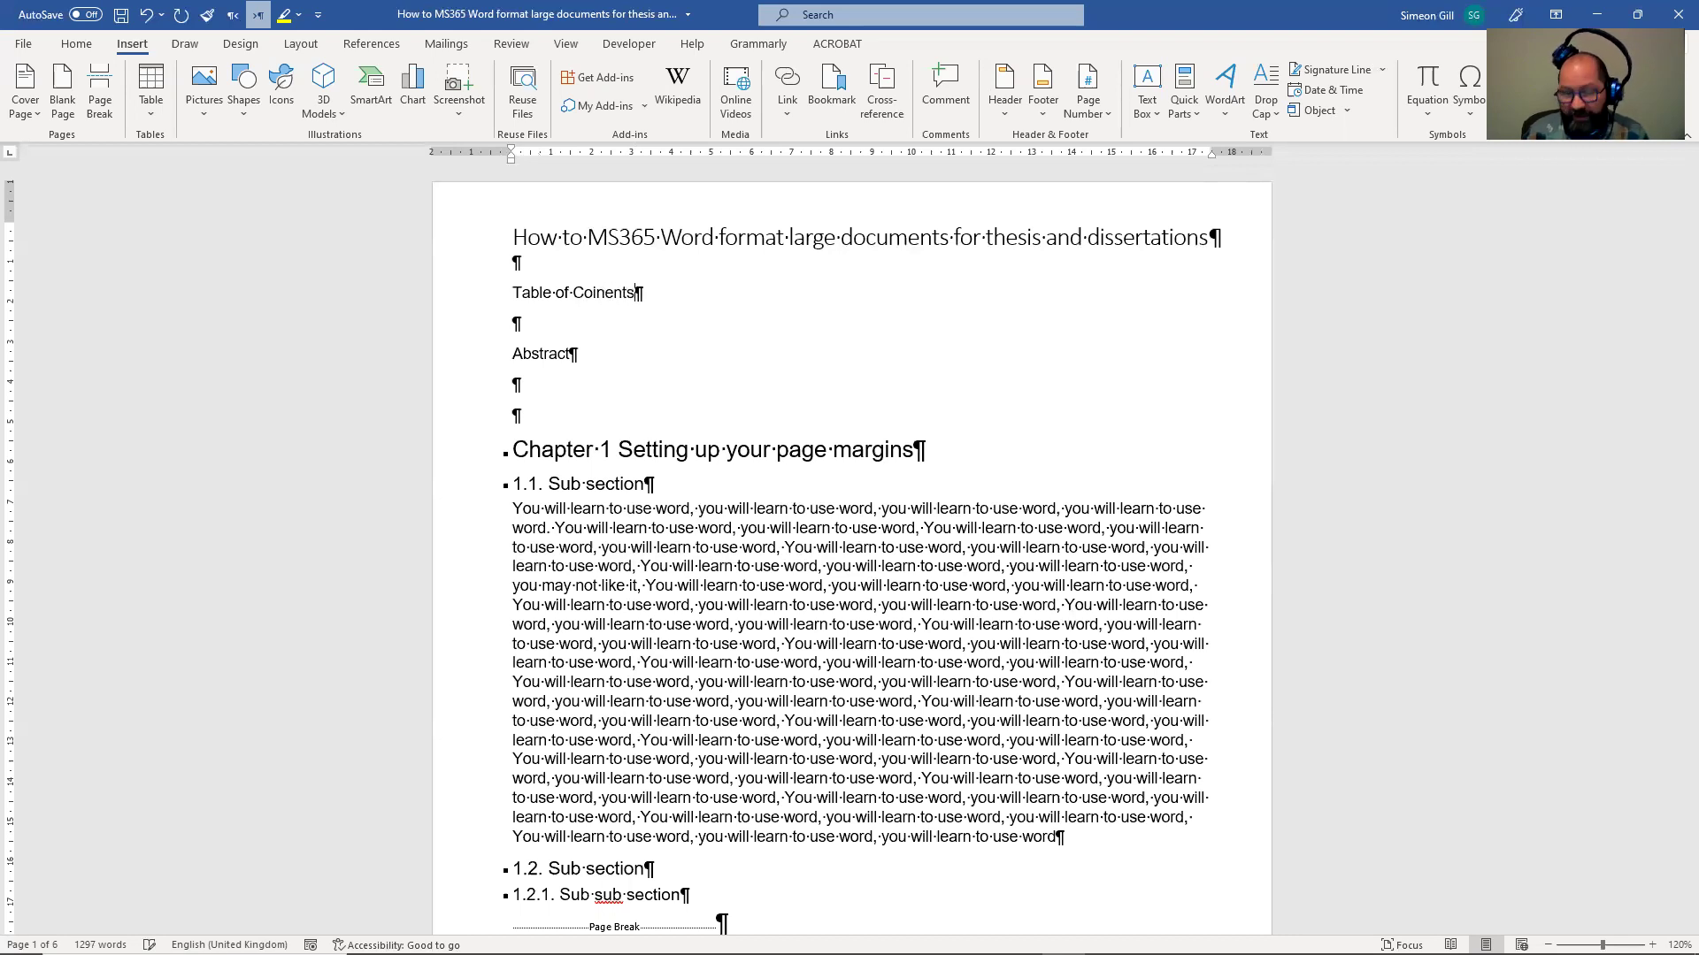
pyautogui.press('Return')
pyautogui.write('Tabler of ')
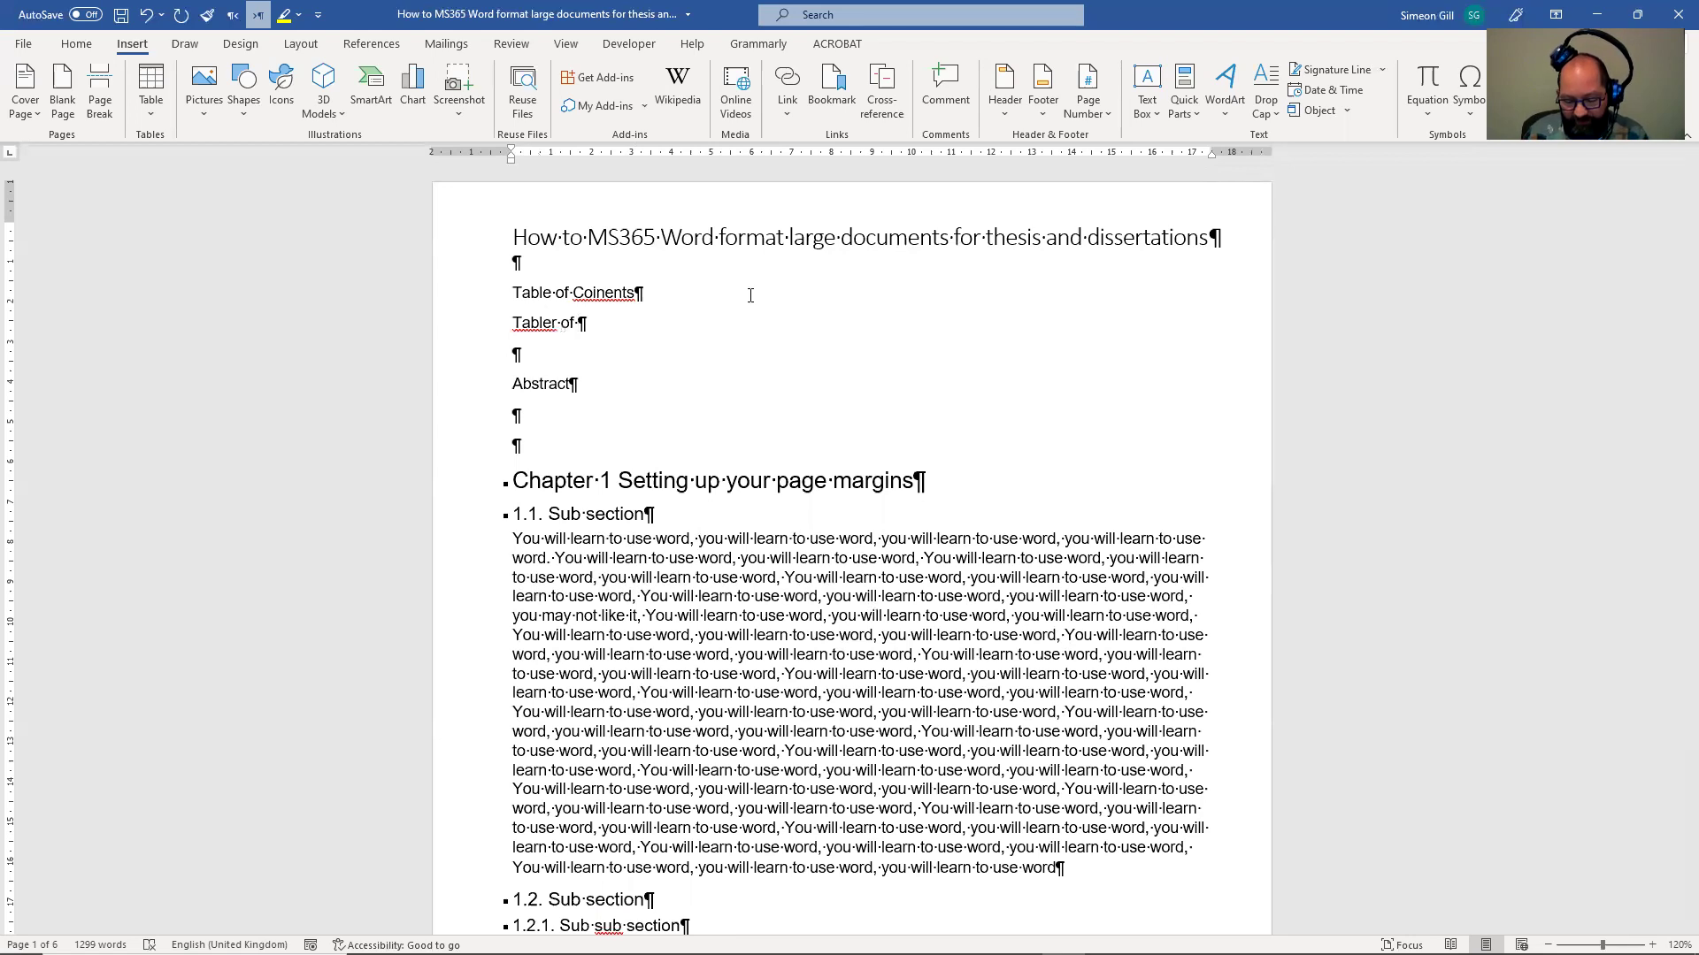
pyautogui.write('Figures')
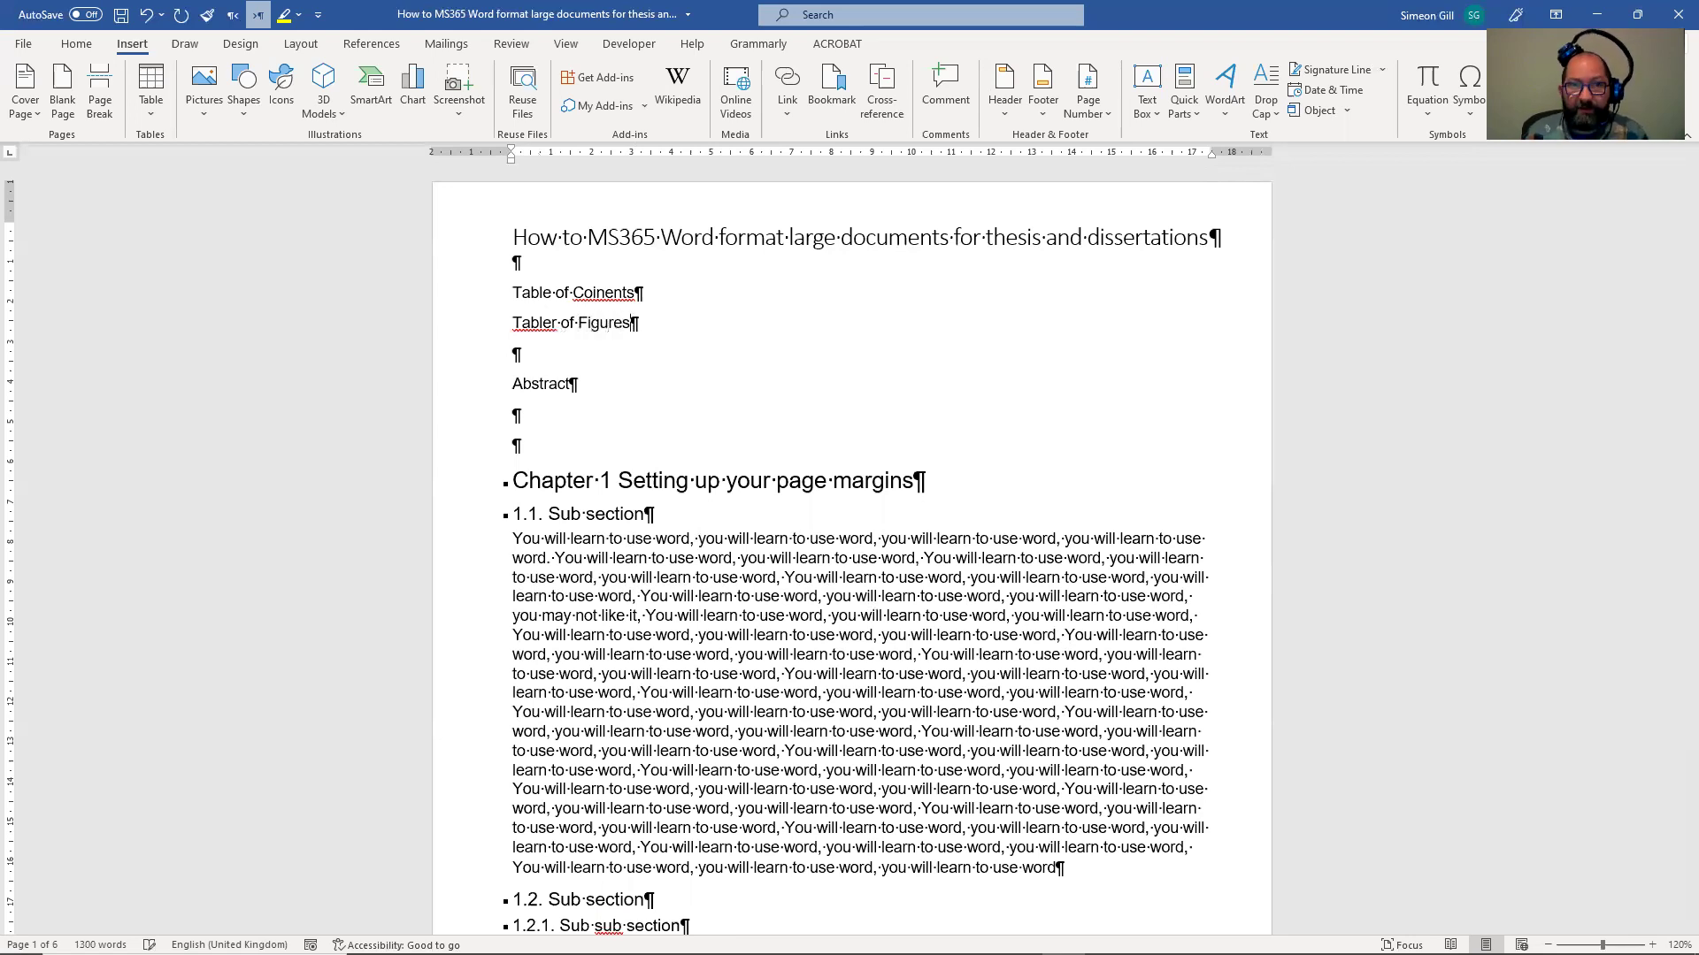
# Step: Correct 'Tabler' to 'Table', remove the stray 'i' from 'Coinents', and add a 'Table of Tables' line
pyautogui.rightClick(539, 324)
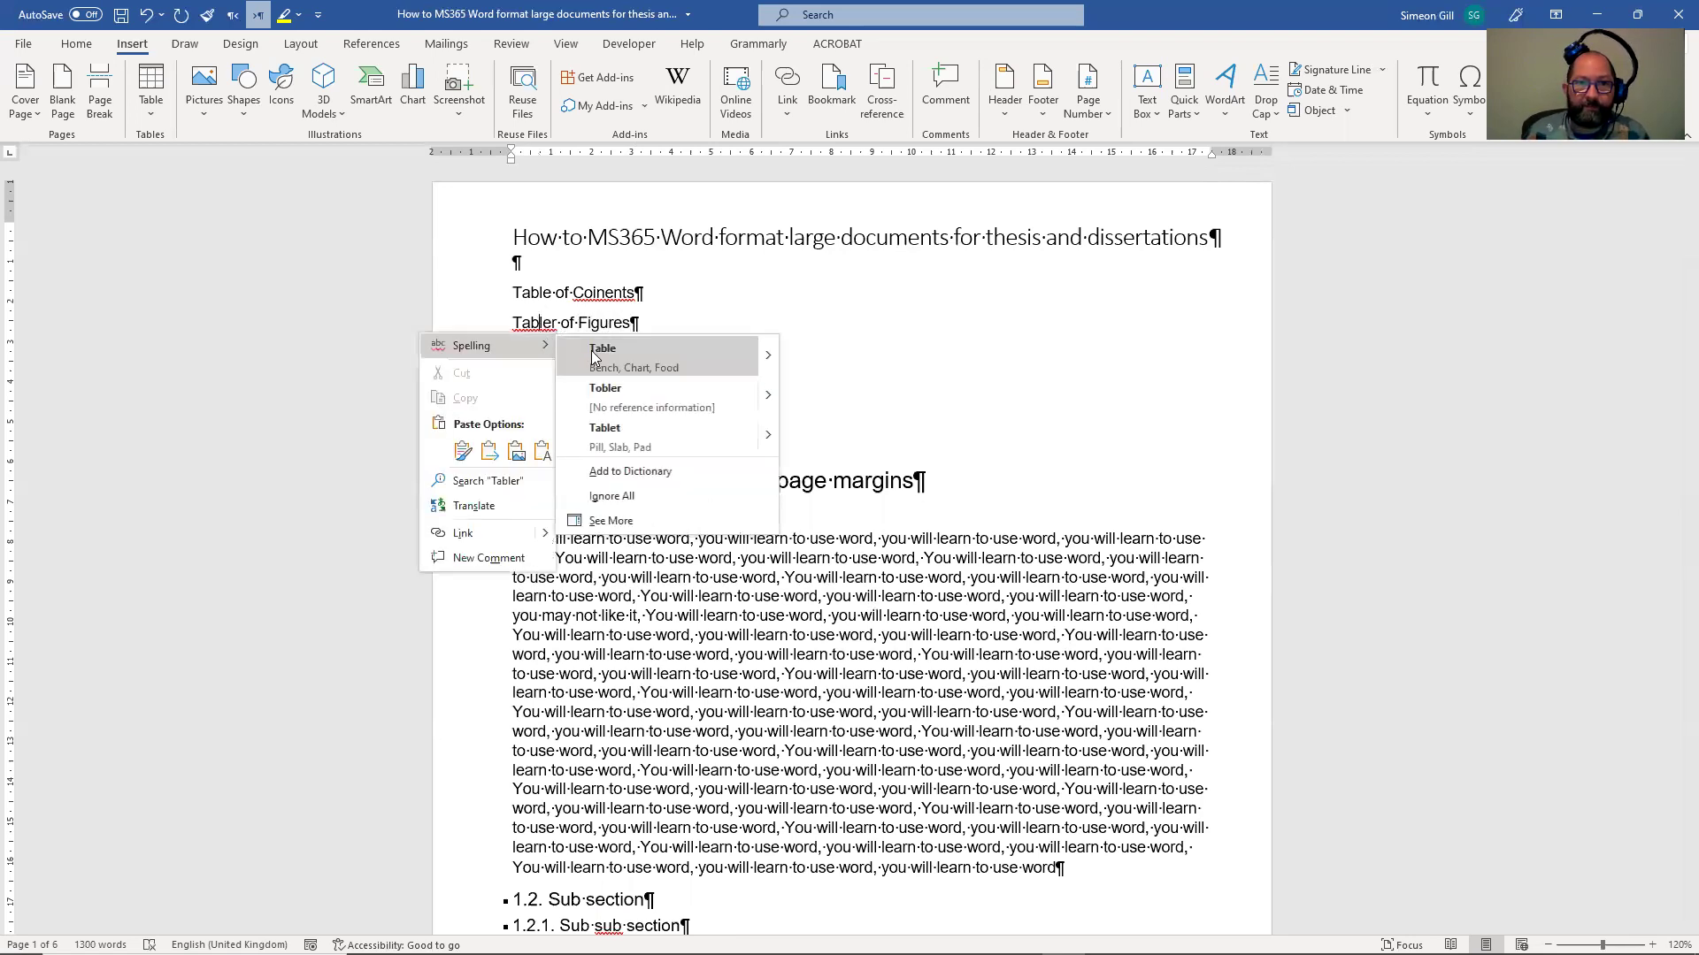
pyautogui.click(593, 392)
pyautogui.rightClick(598, 293)
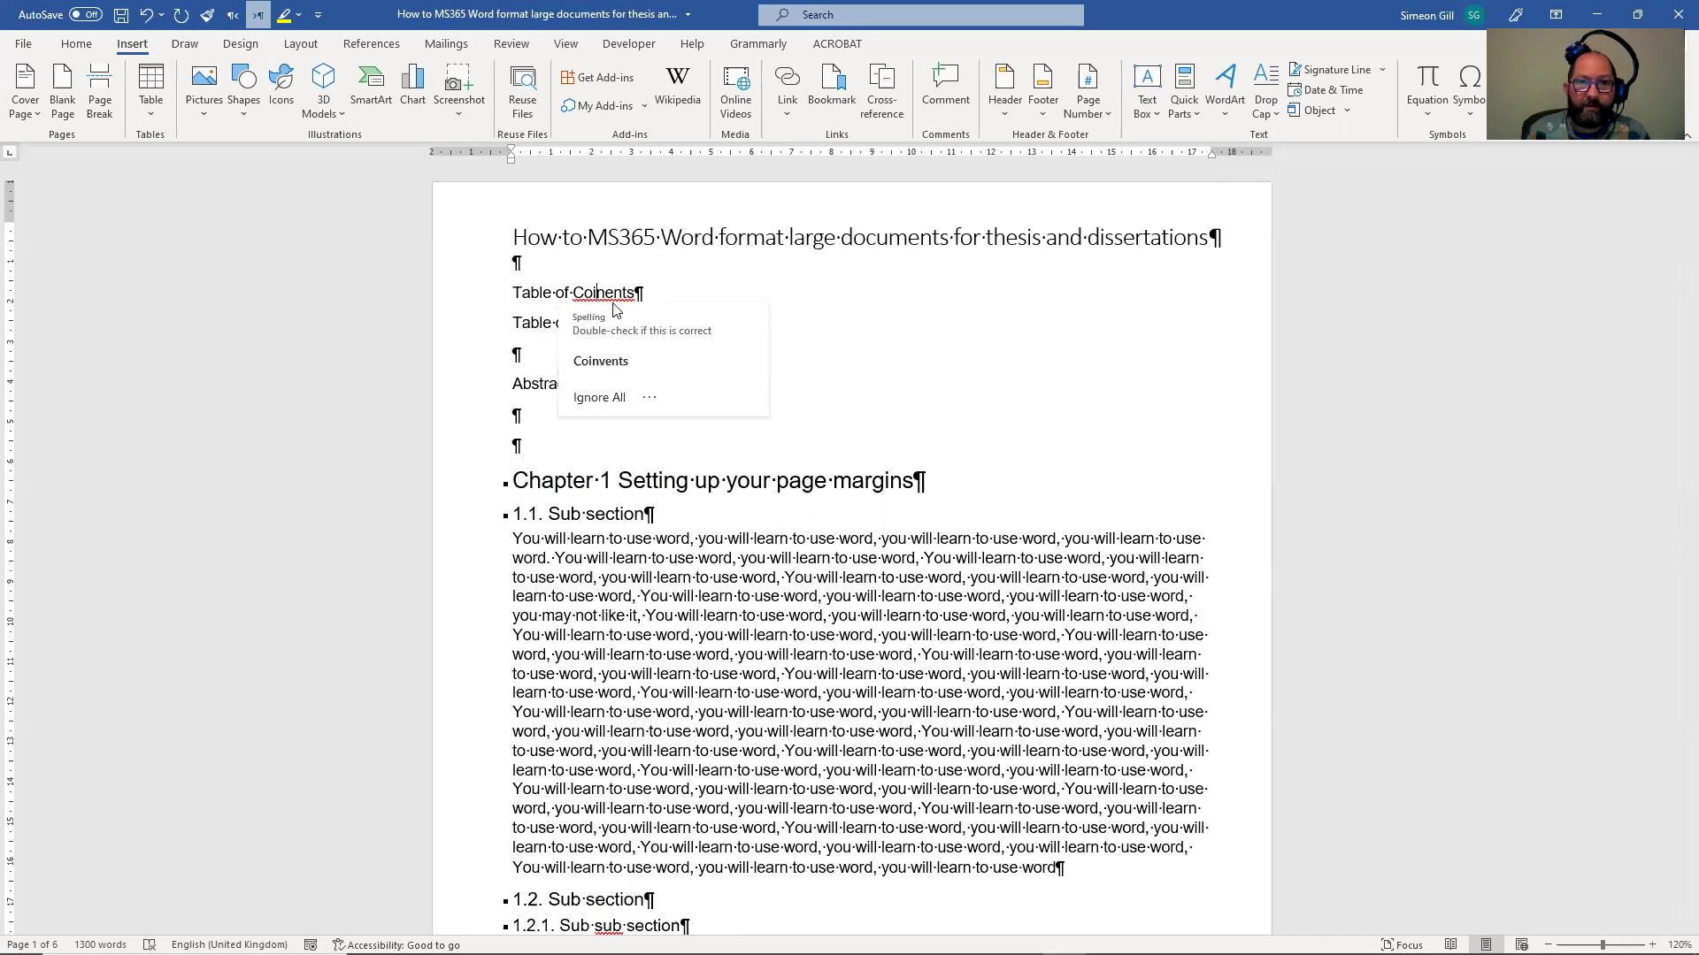
pyautogui.click(593, 293)
pyautogui.rightClick(592, 292)
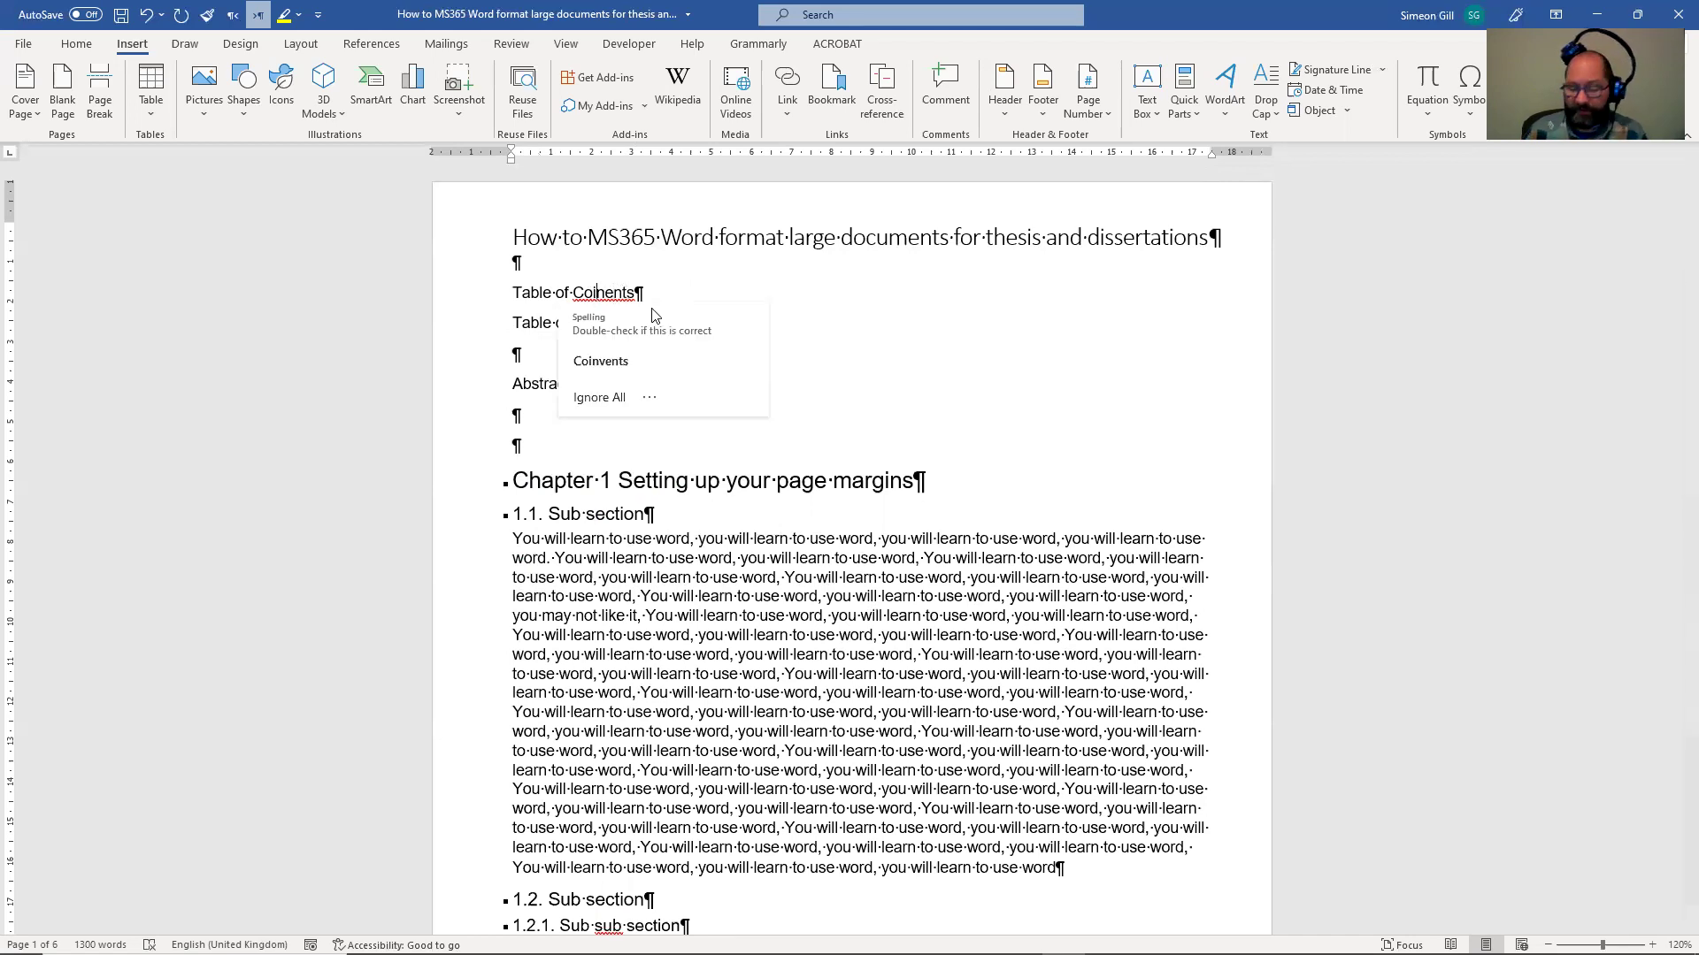
pyautogui.click(593, 293)
pyautogui.press('BackSpace')
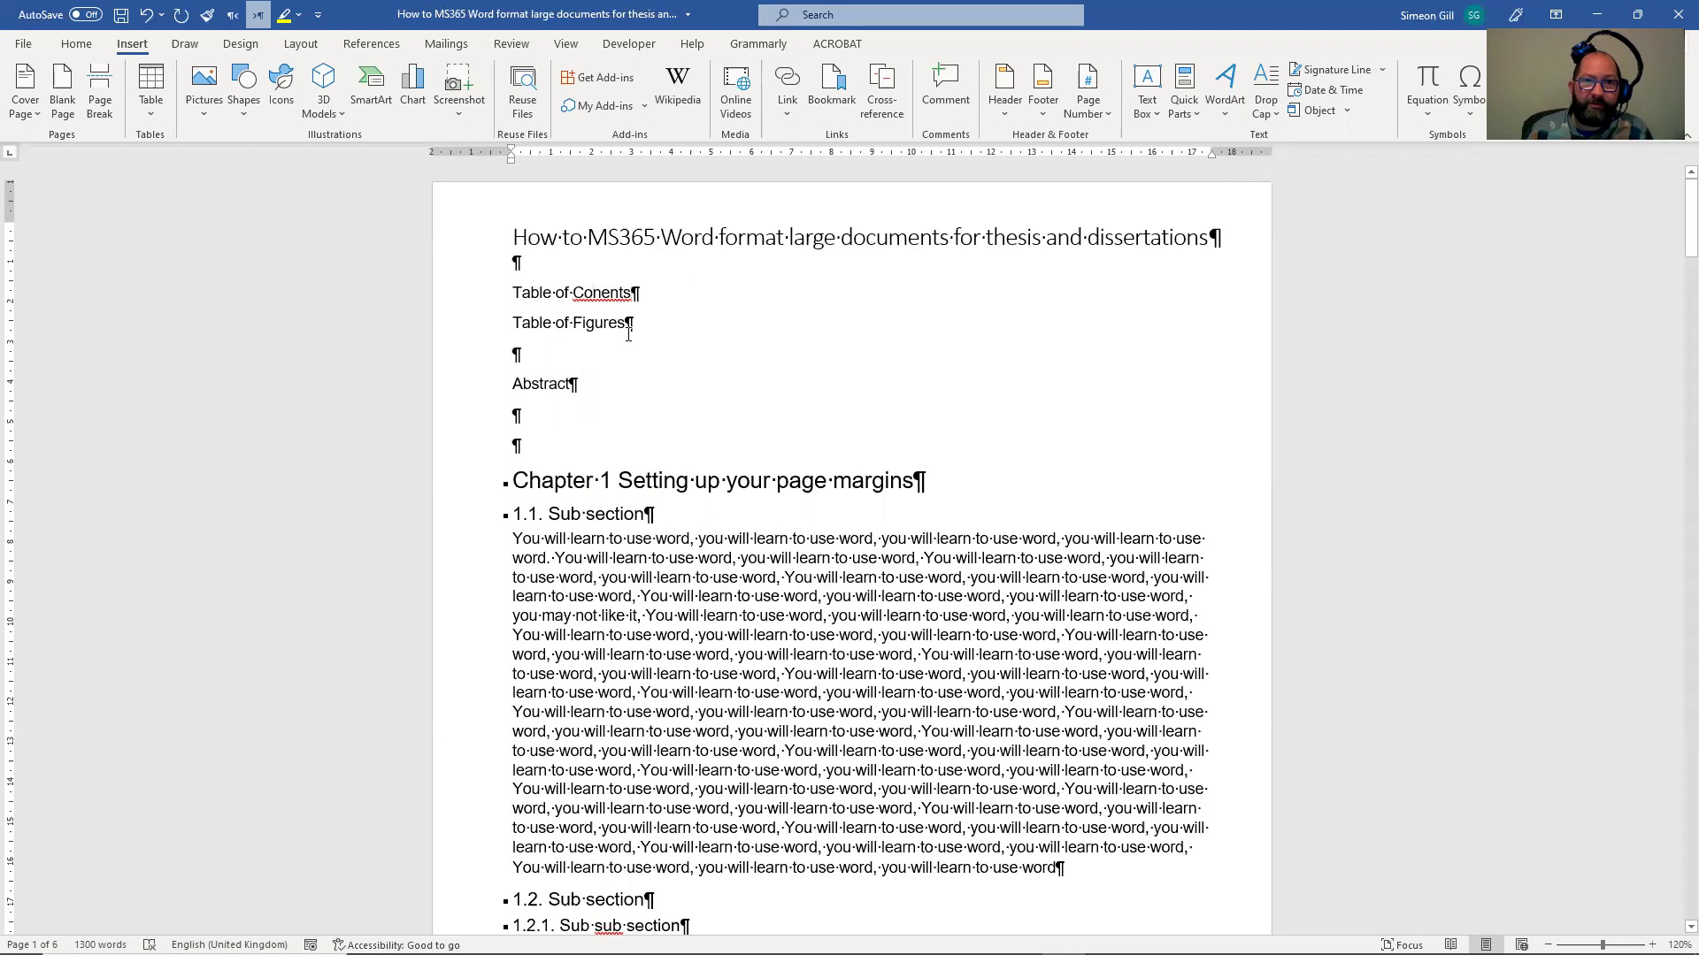
pyautogui.press('Return')
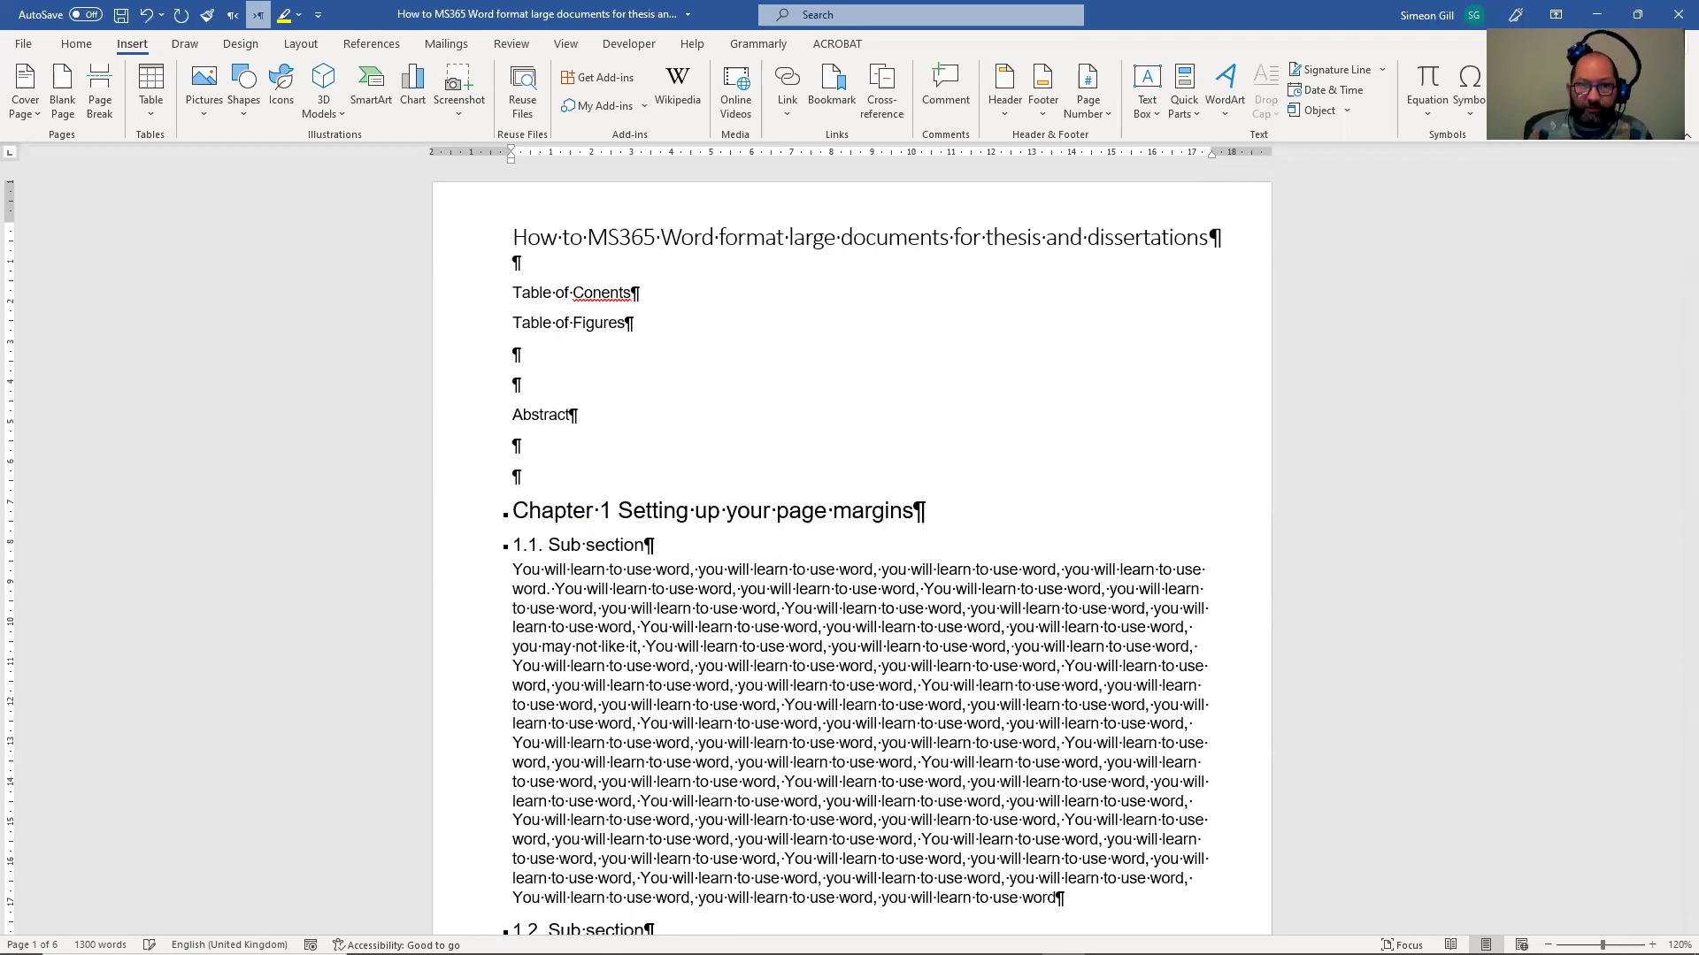
pyautogui.write('Table ')
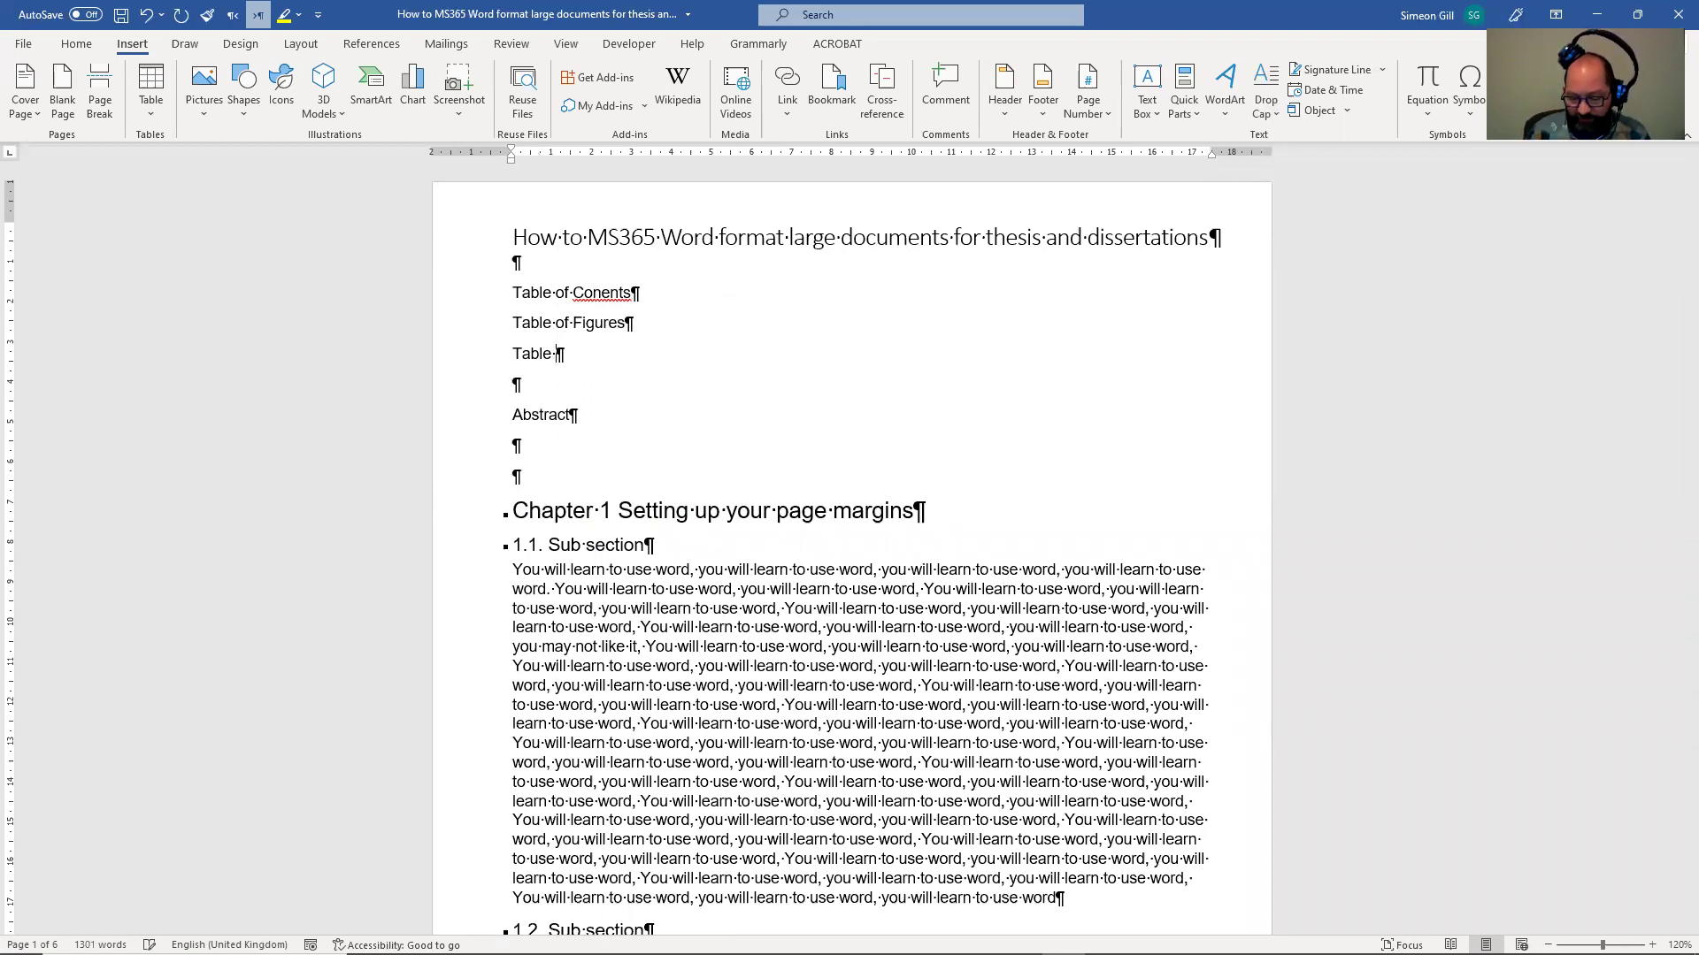
pyautogui.write('of Tables')
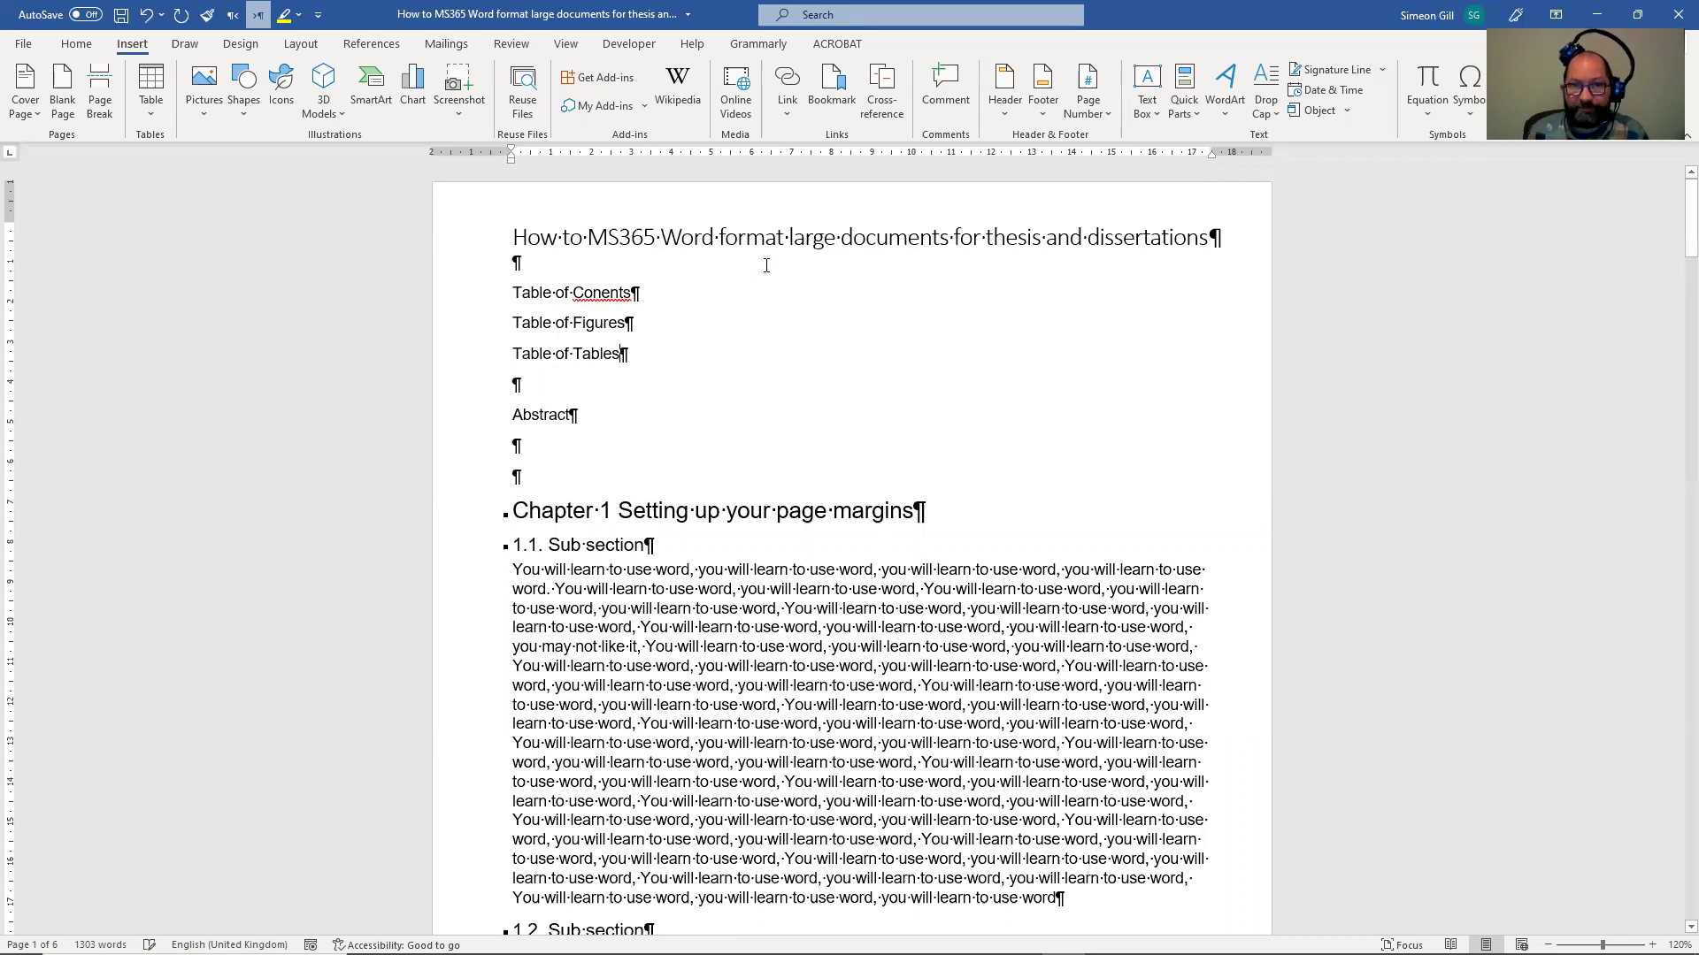
# Step: Fix 'Conents' to 'Contents' and delete the empty line below Table of Tables
pyautogui.rightClick(612, 293)
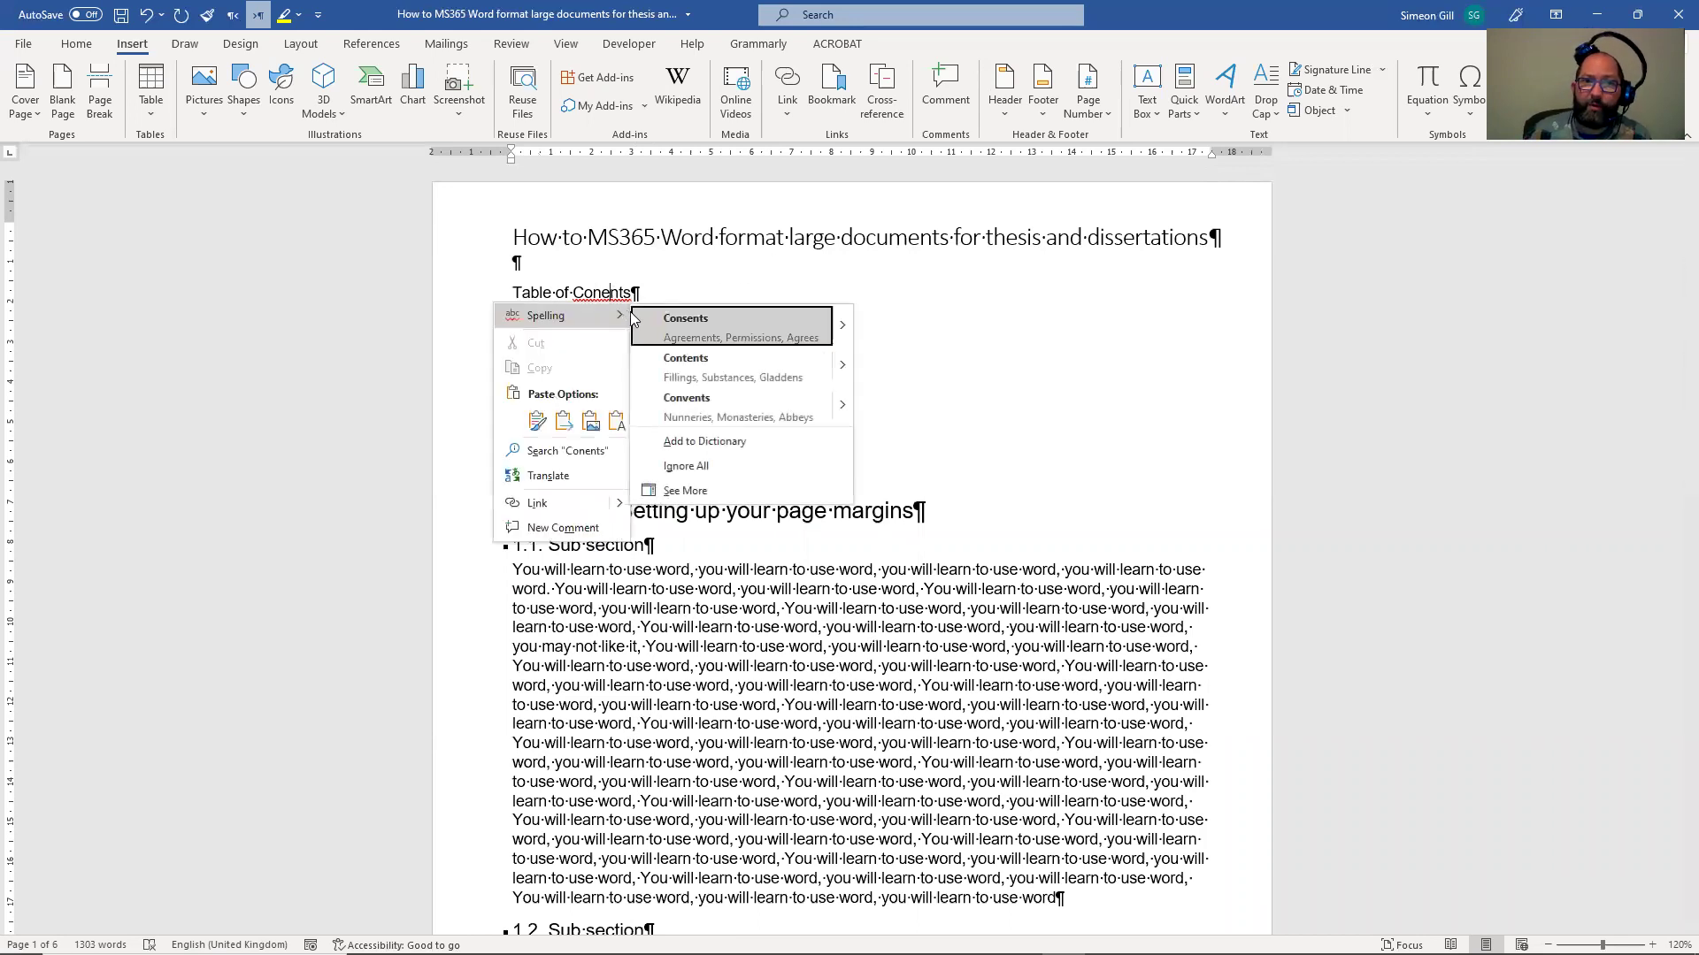
pyautogui.click(686, 359)
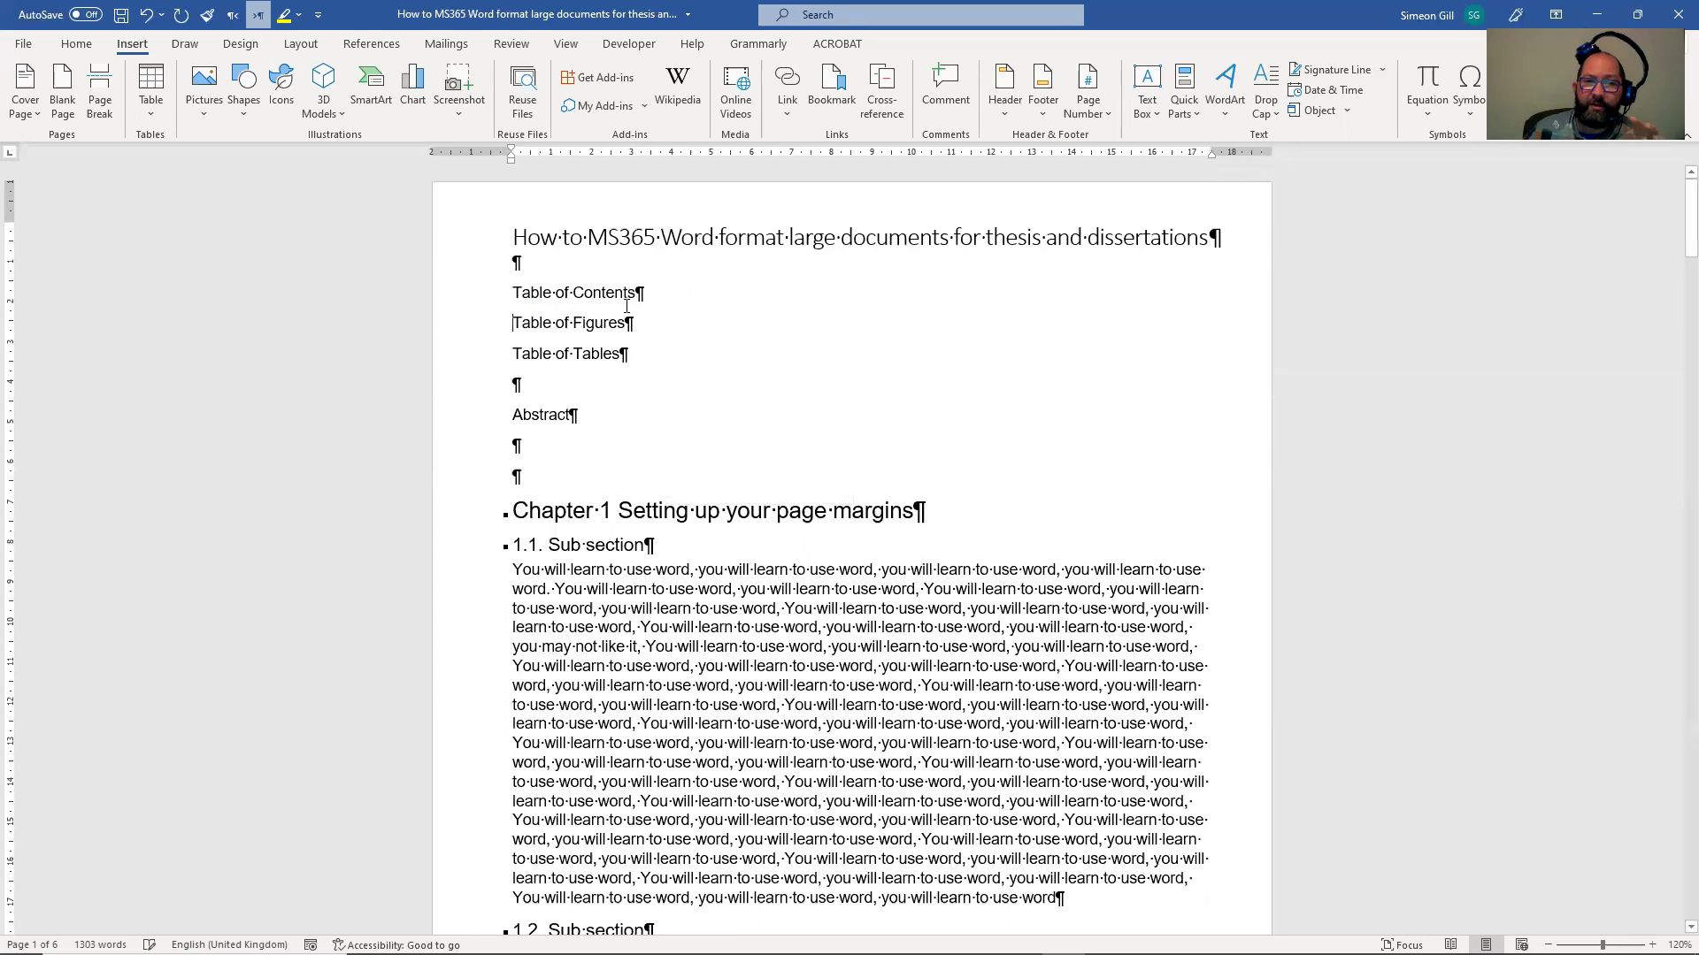
pyautogui.click(524, 392)
pyautogui.press('BackSpace')
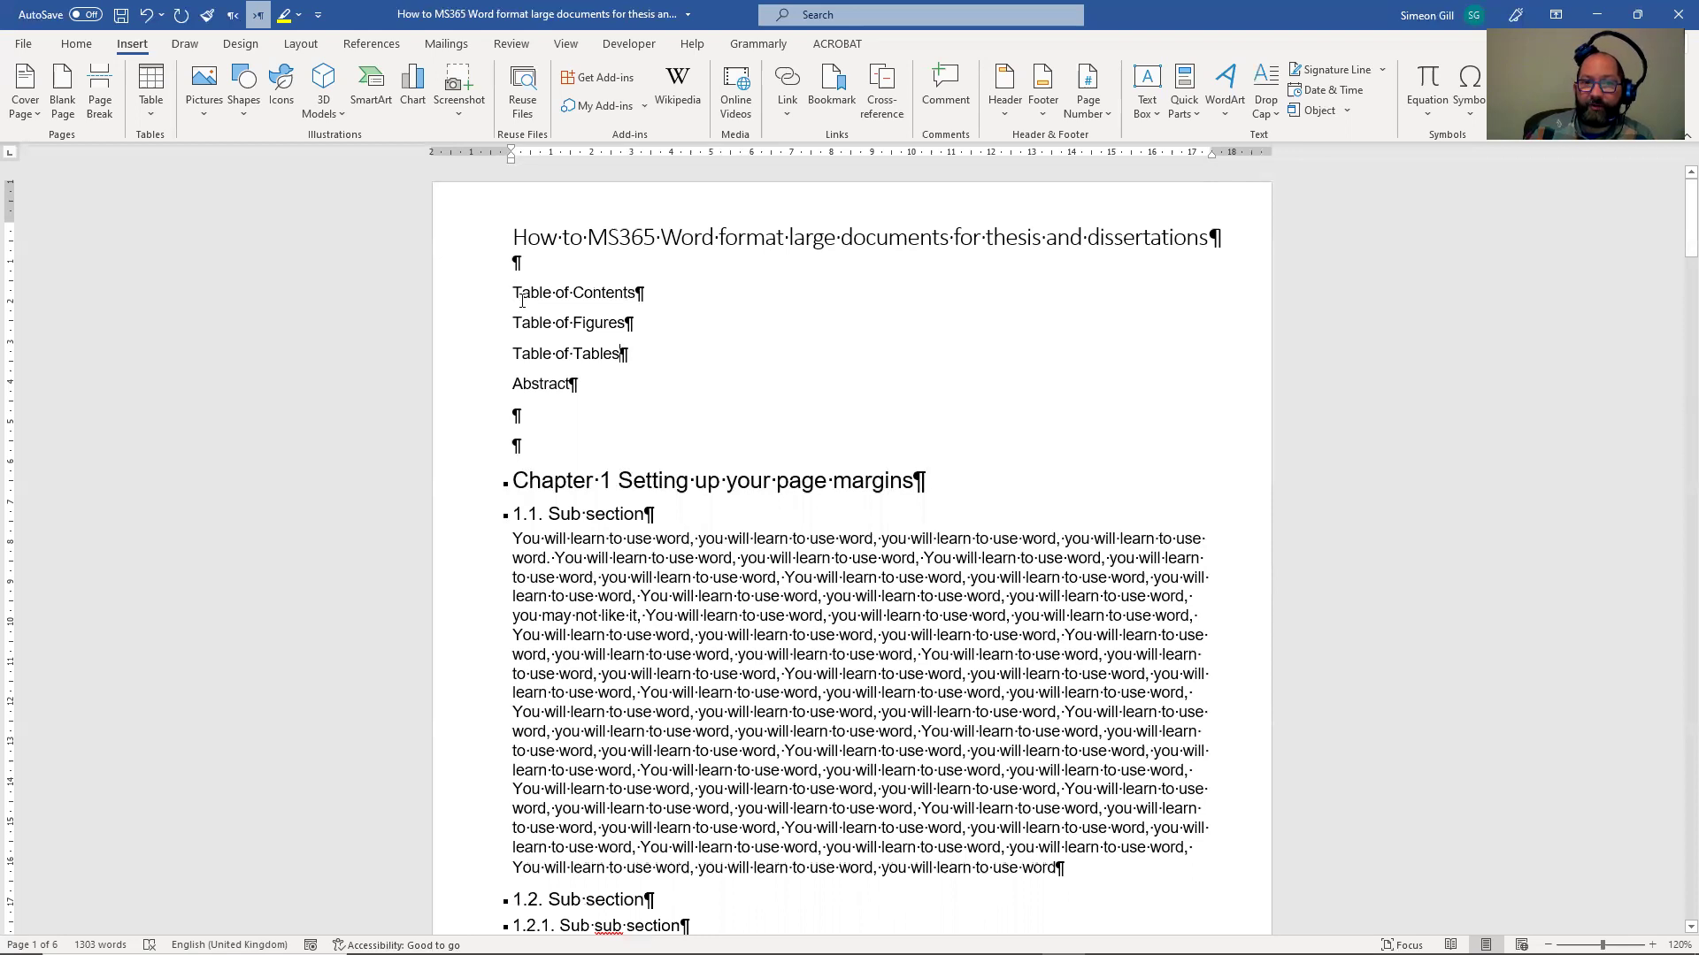
# Step: Apply Heading 1 to the Table of Contents, Table of Figures, Table of Tables and Abstract lines
pyautogui.moveTo(516, 292); pyautogui.dragTo(577, 385)
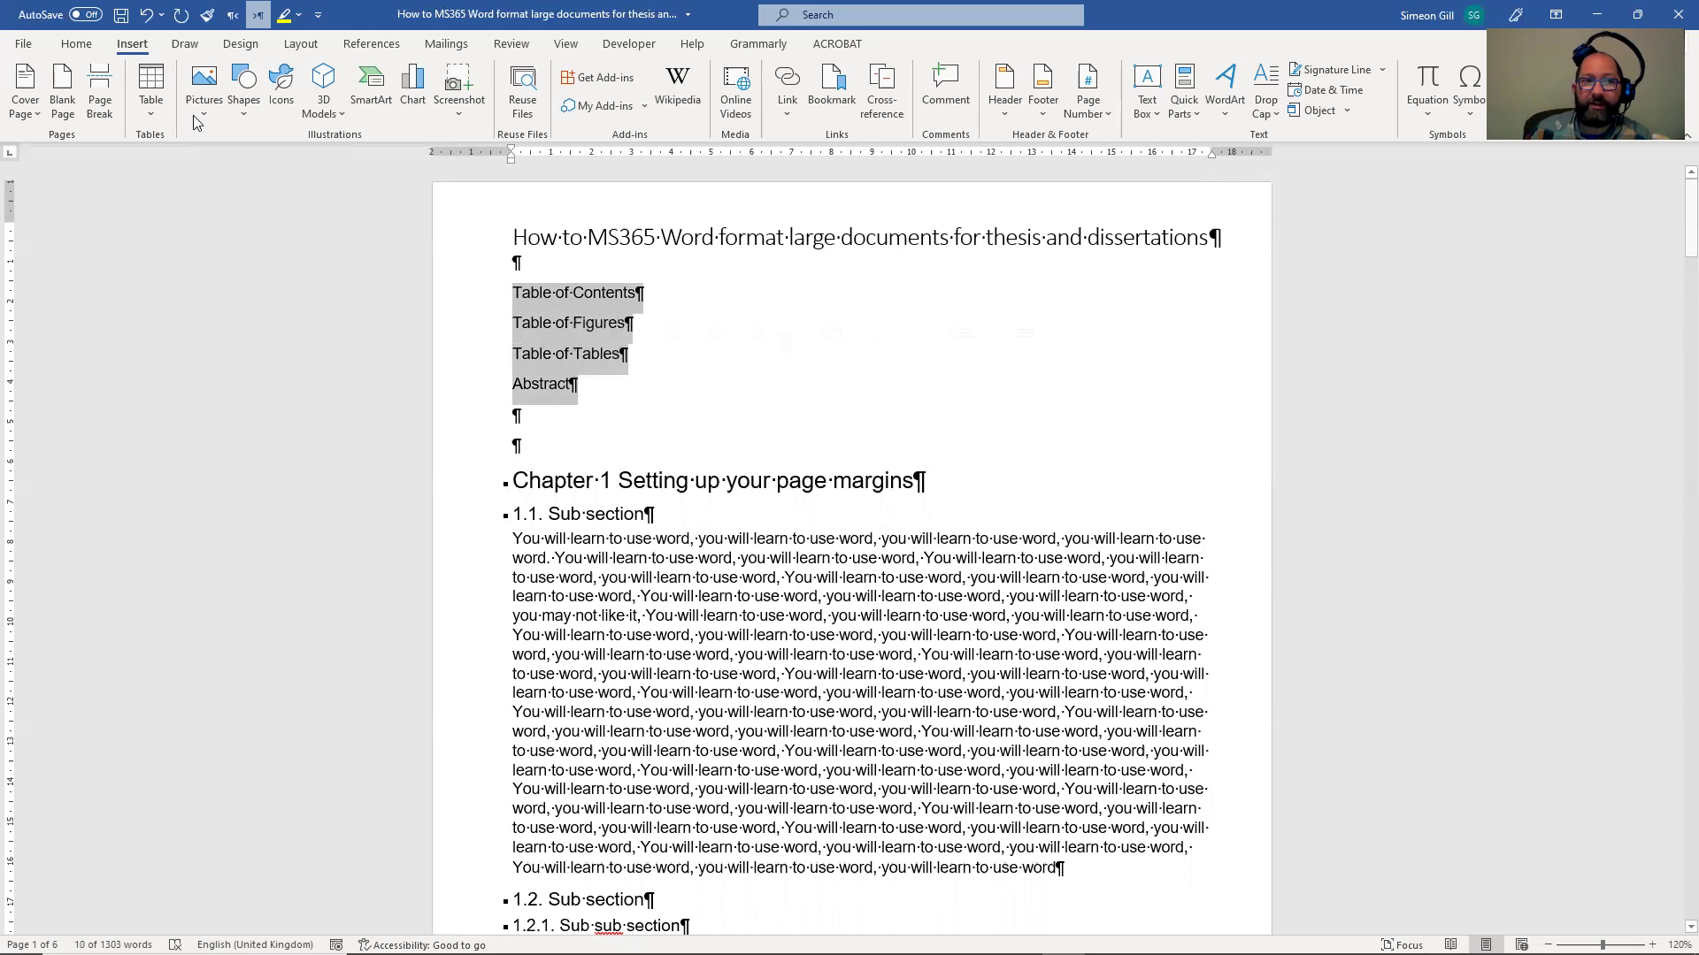
pyautogui.click(77, 44)
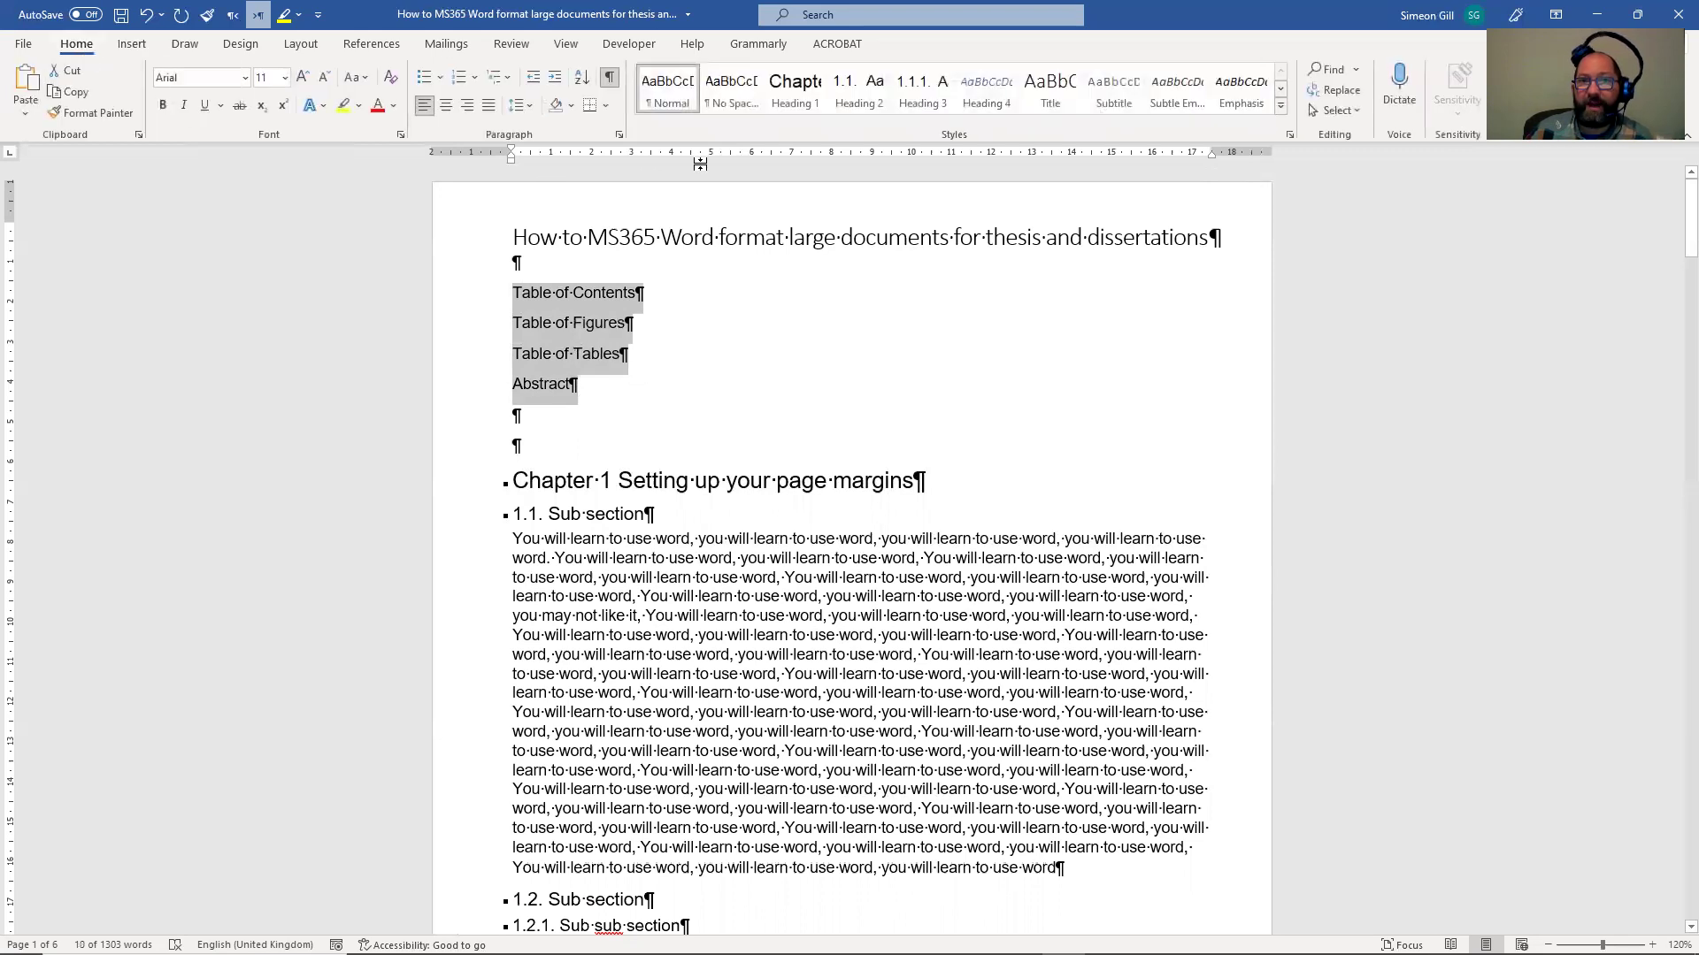
pyautogui.click(792, 95)
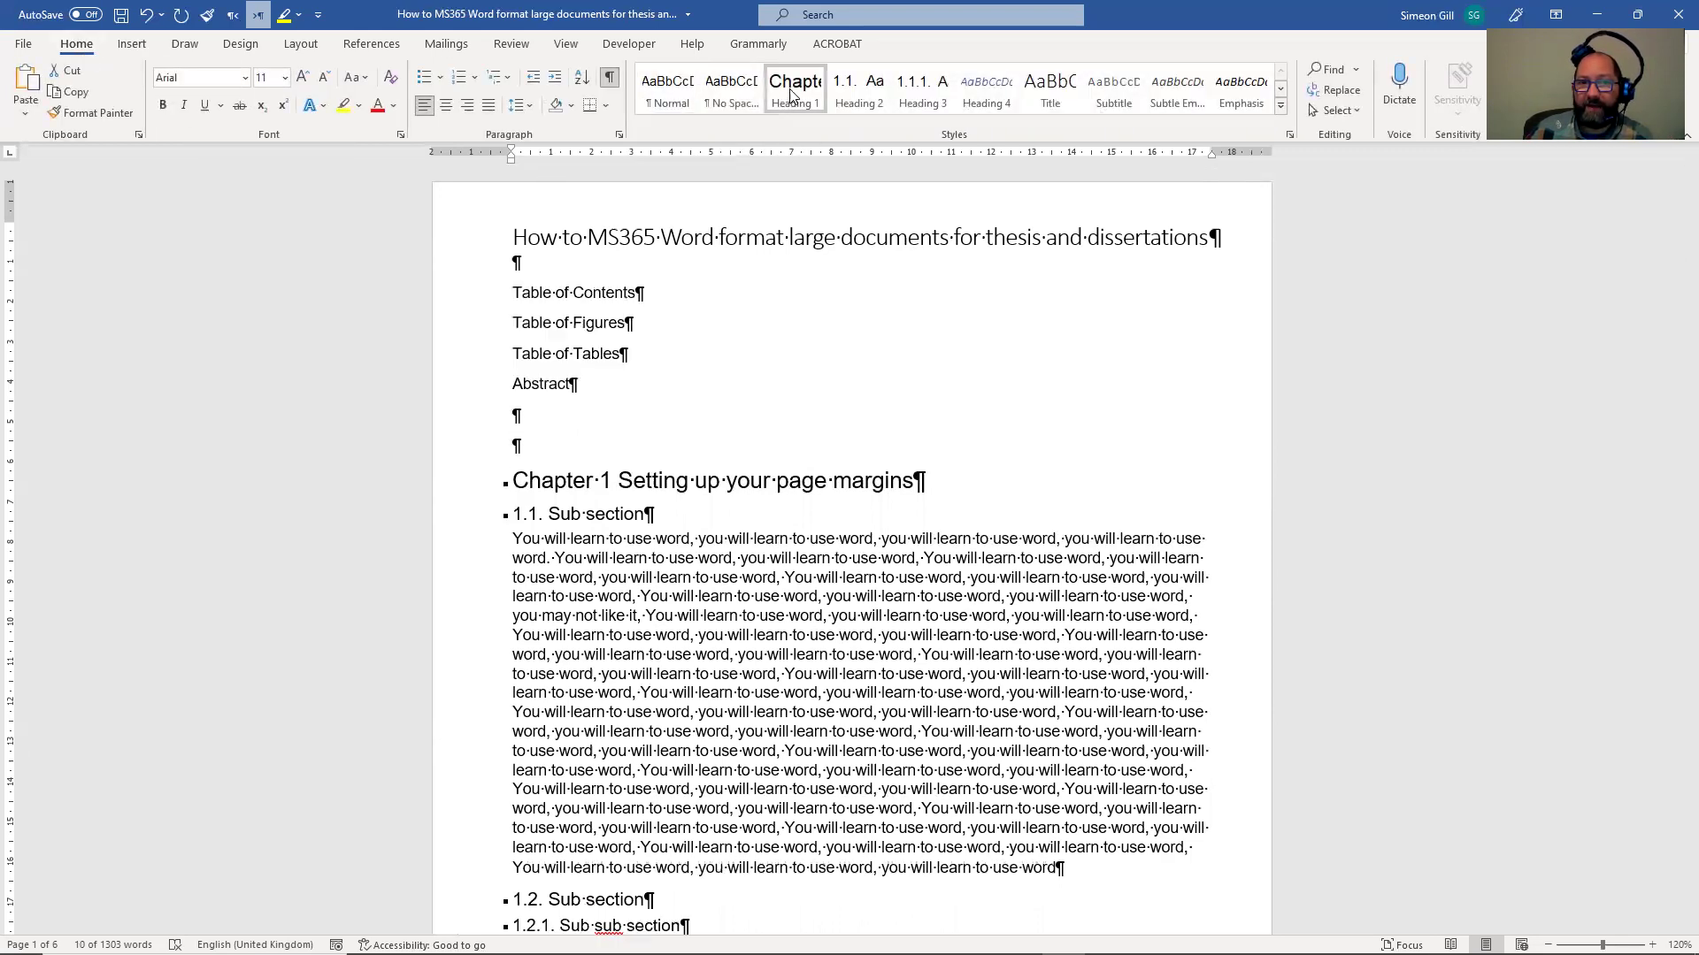
# Step: Remove the chapter numbers and indents from those four front-matter headings
pyautogui.click(620, 302)
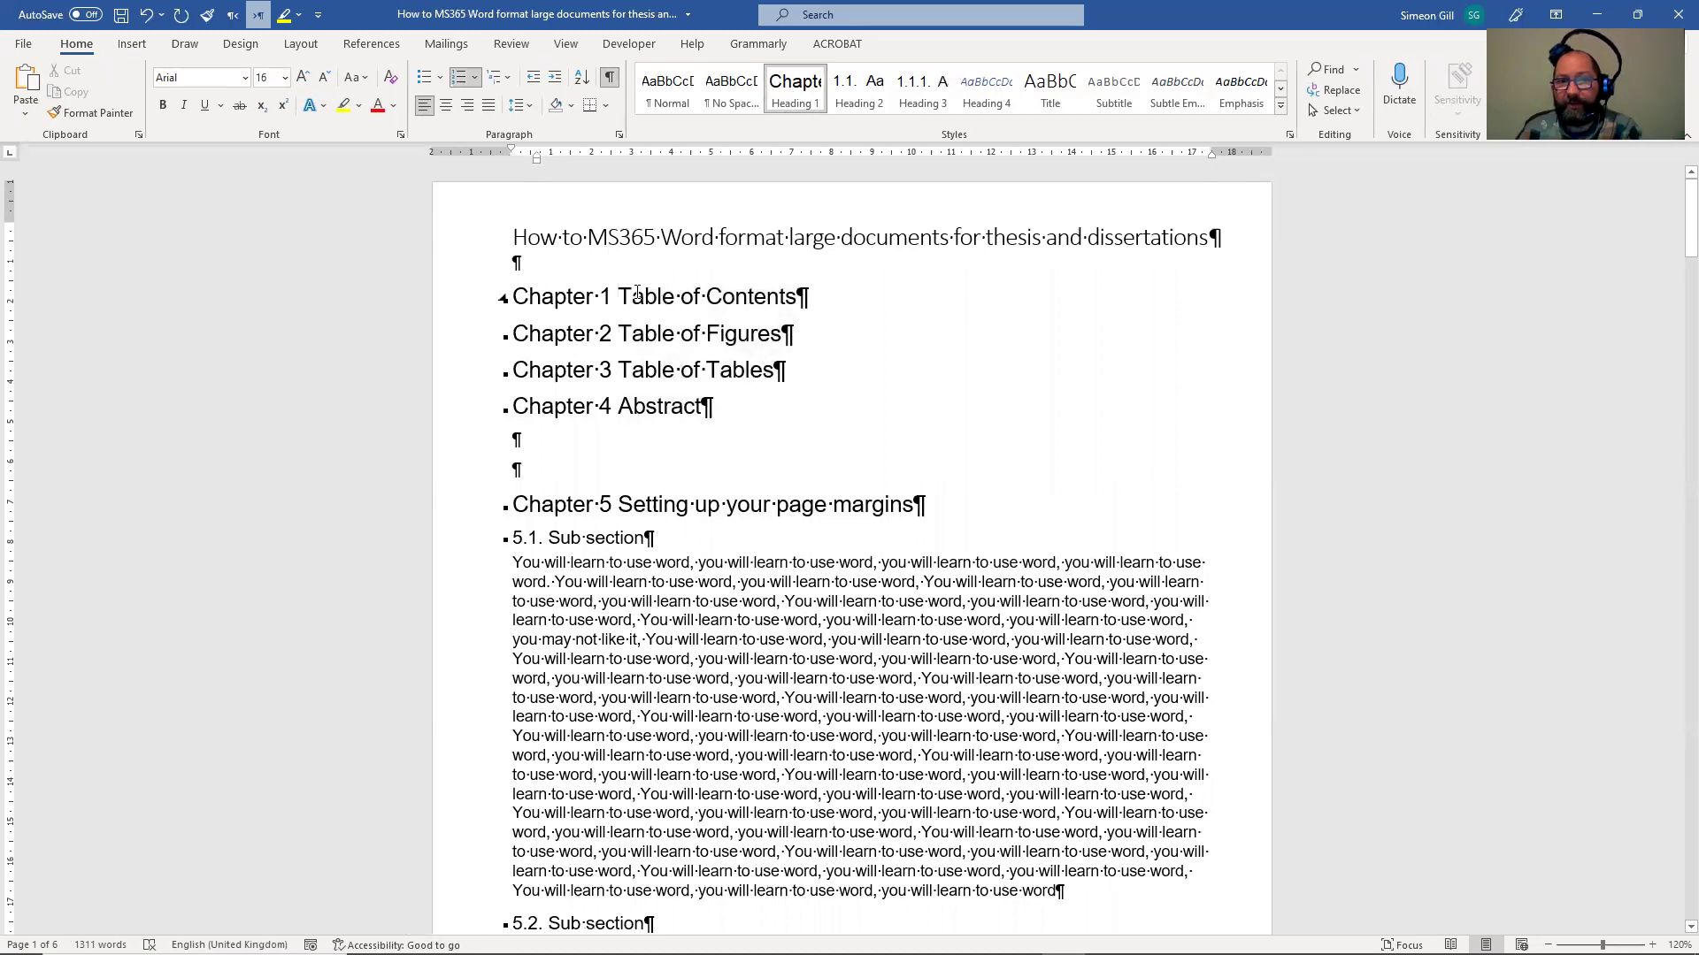
pyautogui.press('BackSpace')
pyautogui.press('BackSpace')
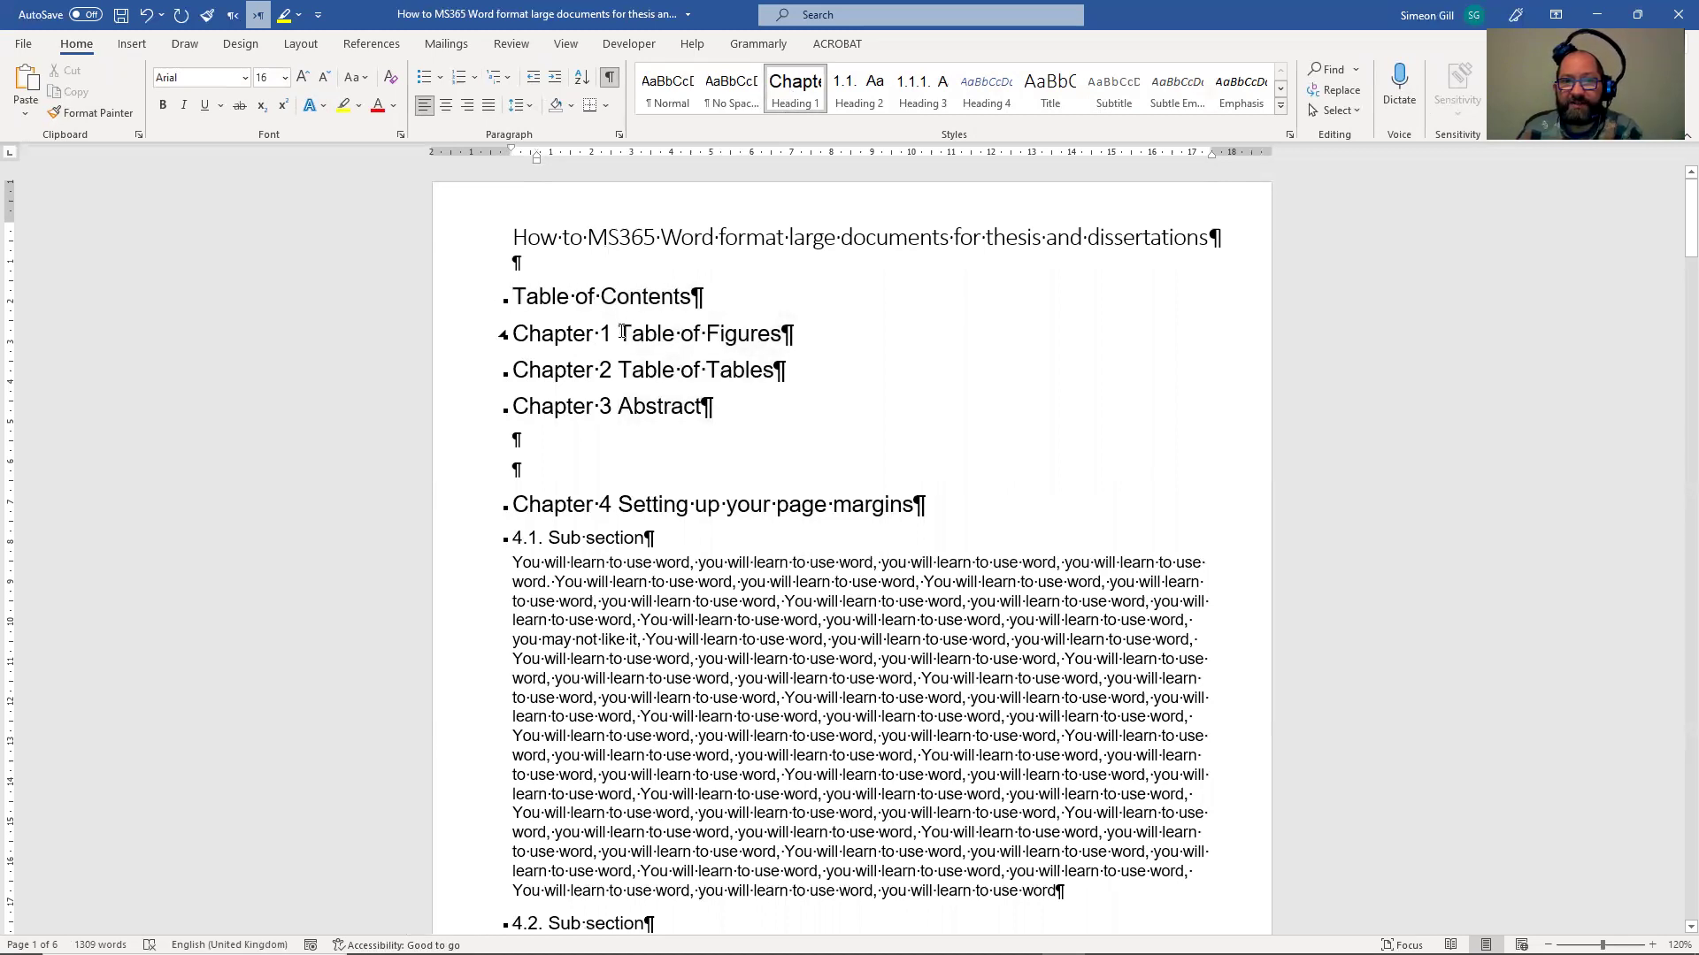
pyautogui.press('Down')
pyautogui.press('BackSpace')
pyautogui.press('BackSpace')
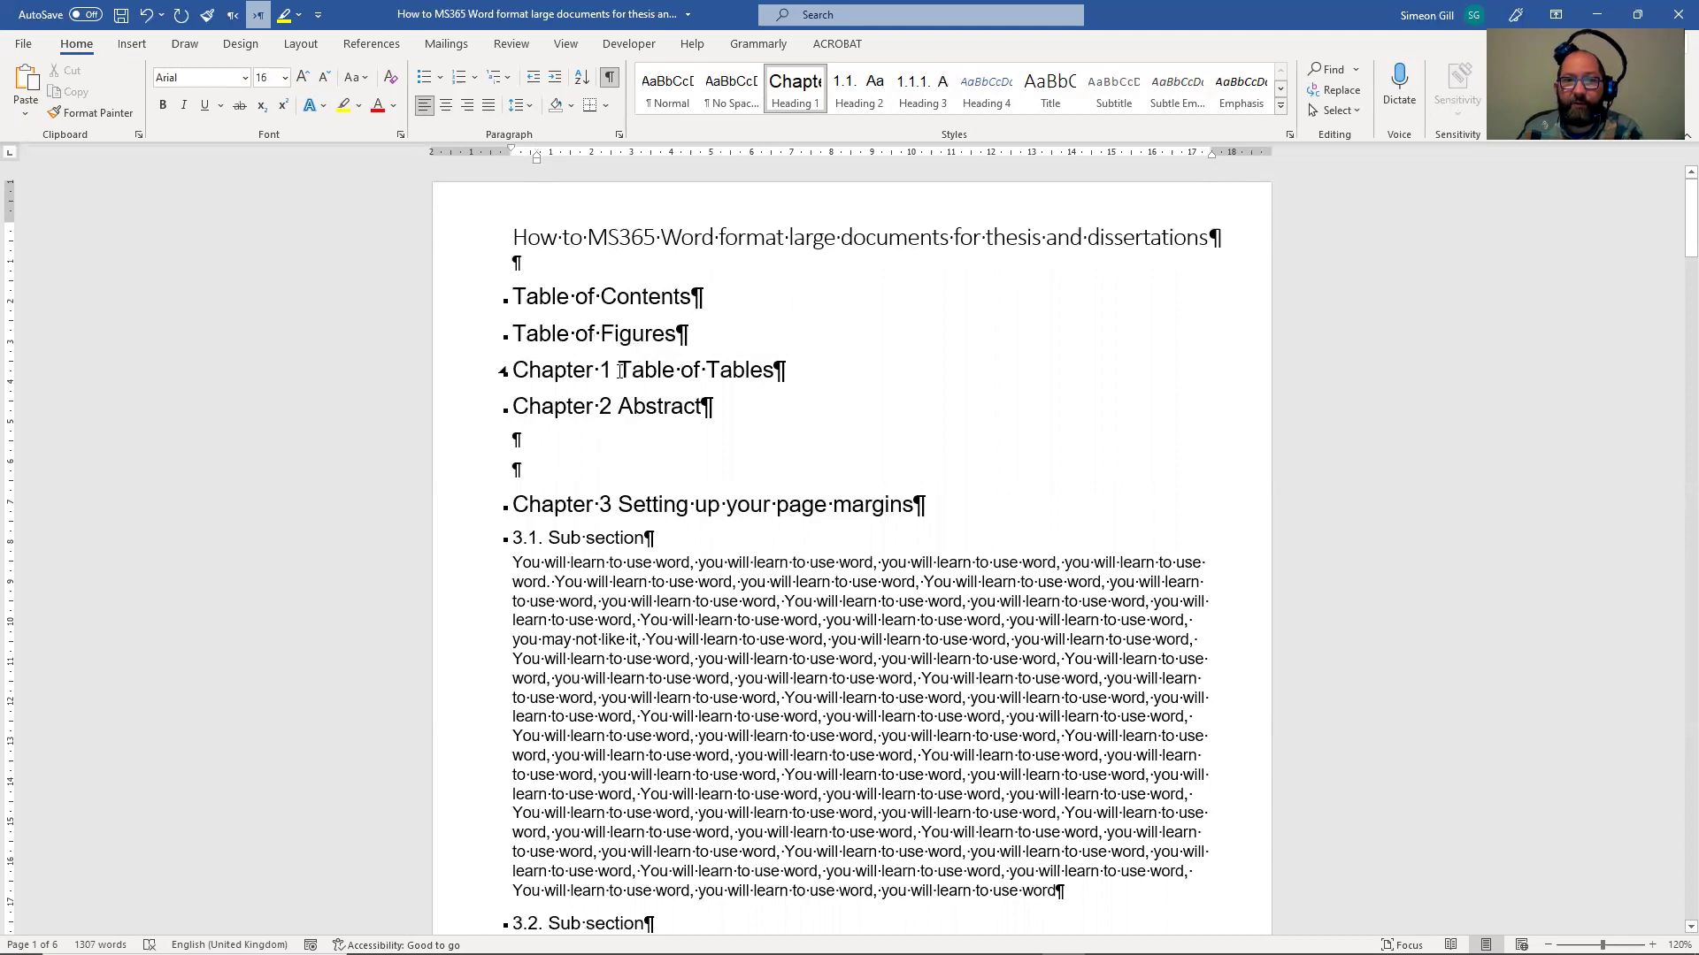
pyautogui.press('Down')
pyautogui.press('BackSpace')
pyautogui.press('BackSpace')
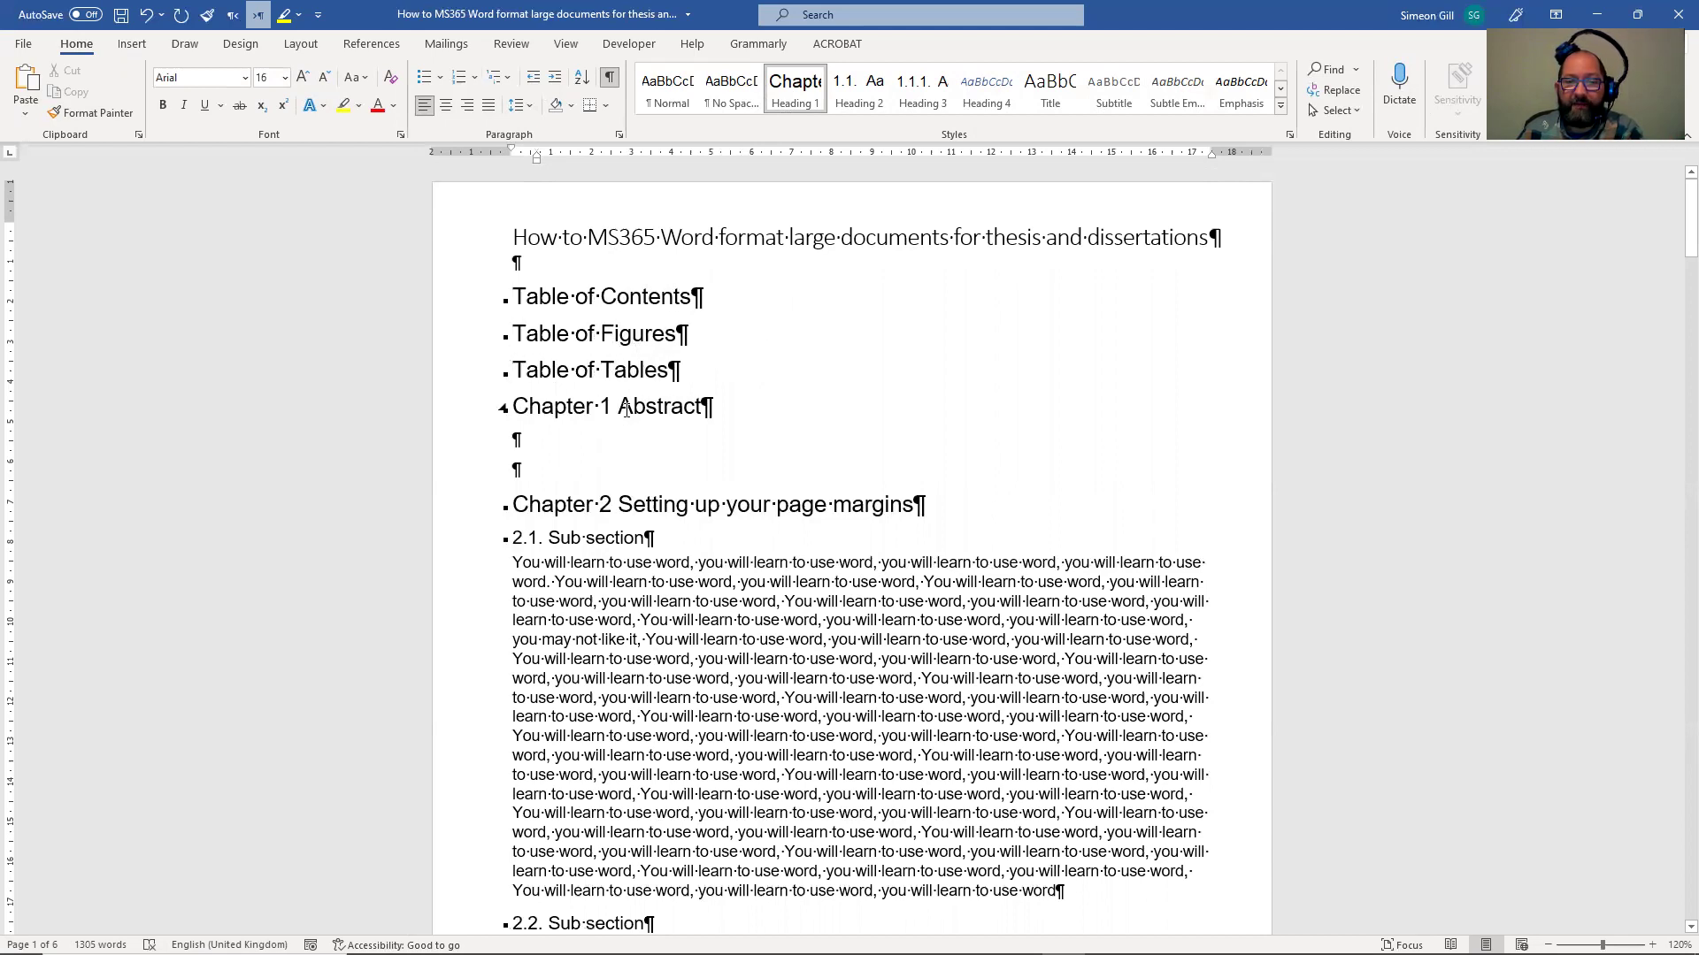
pyautogui.press('Down')
pyautogui.press('BackSpace')
pyautogui.press('BackSpace')
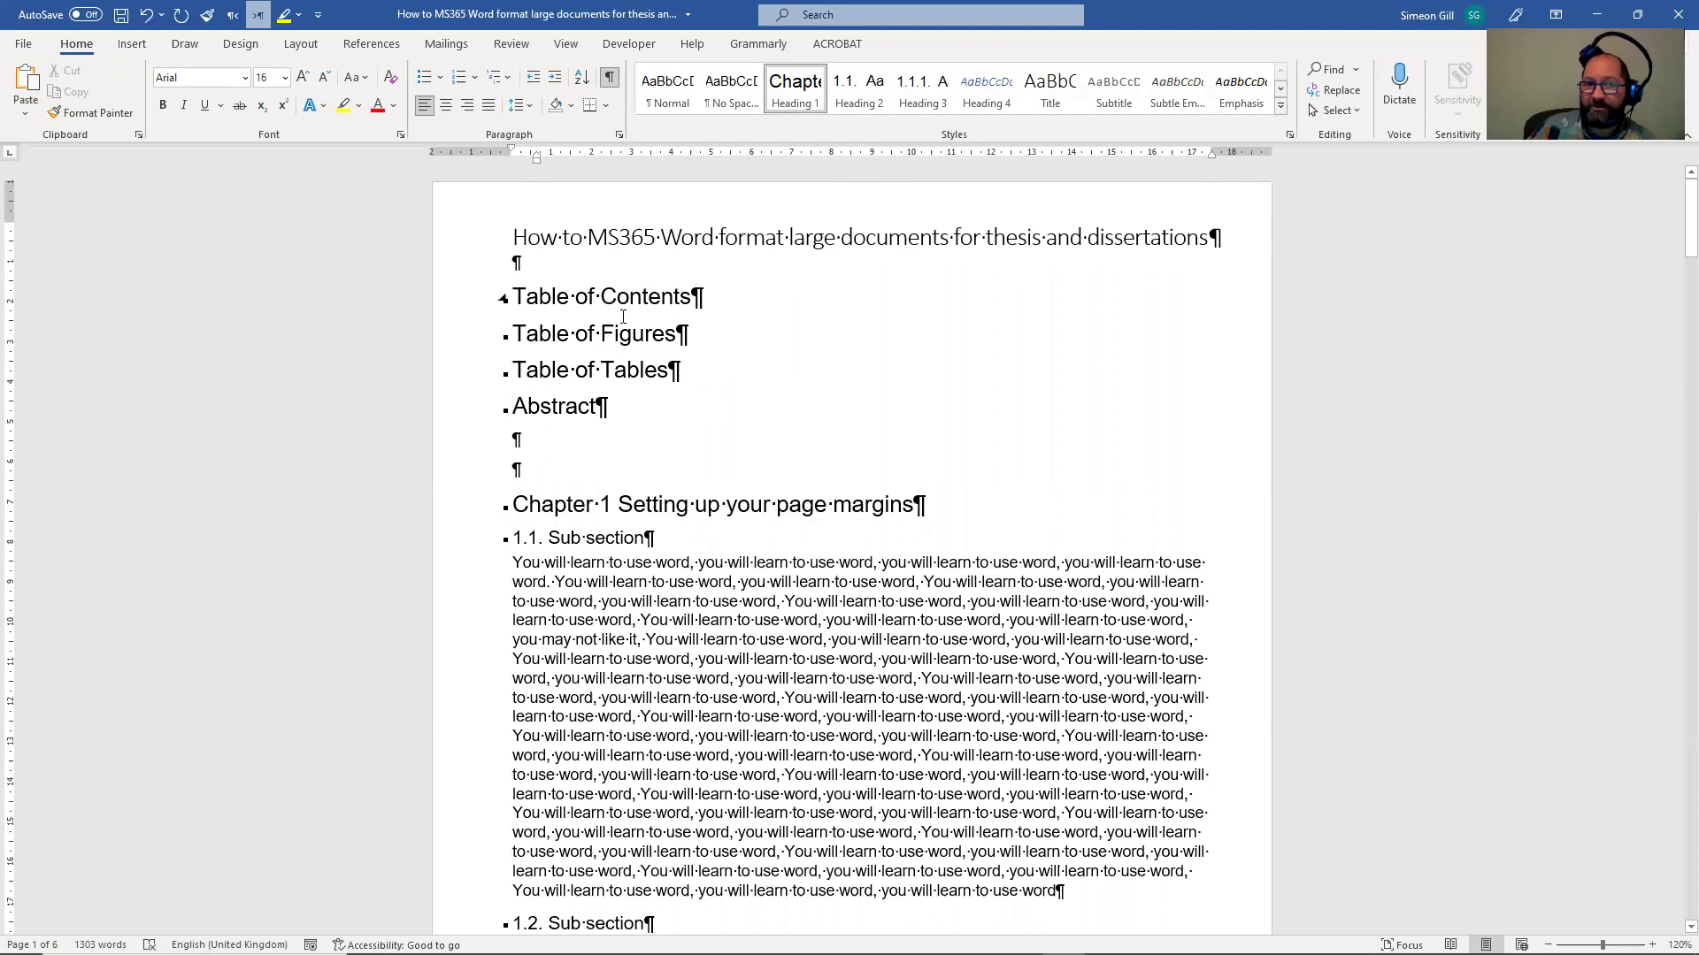
# Step: Insert page breaks before Table of Figures, Table of Tables, Abstract and Chapter 1
pyautogui.click(516, 335)
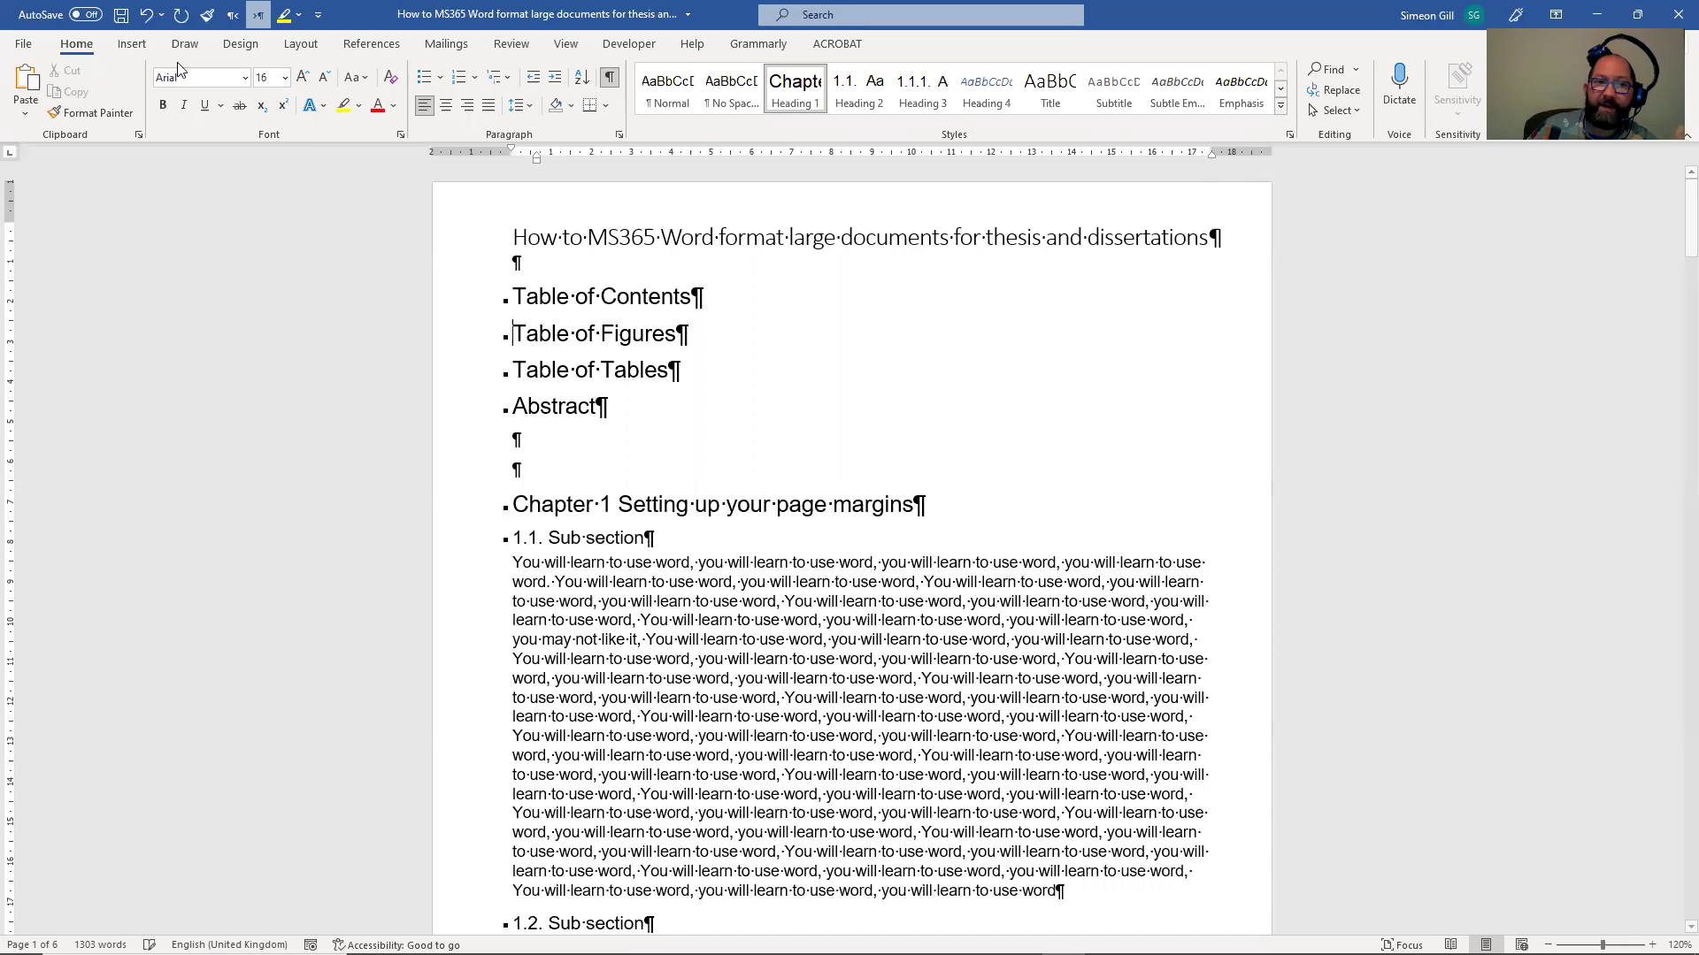
pyautogui.click(132, 43)
pyautogui.click(100, 93)
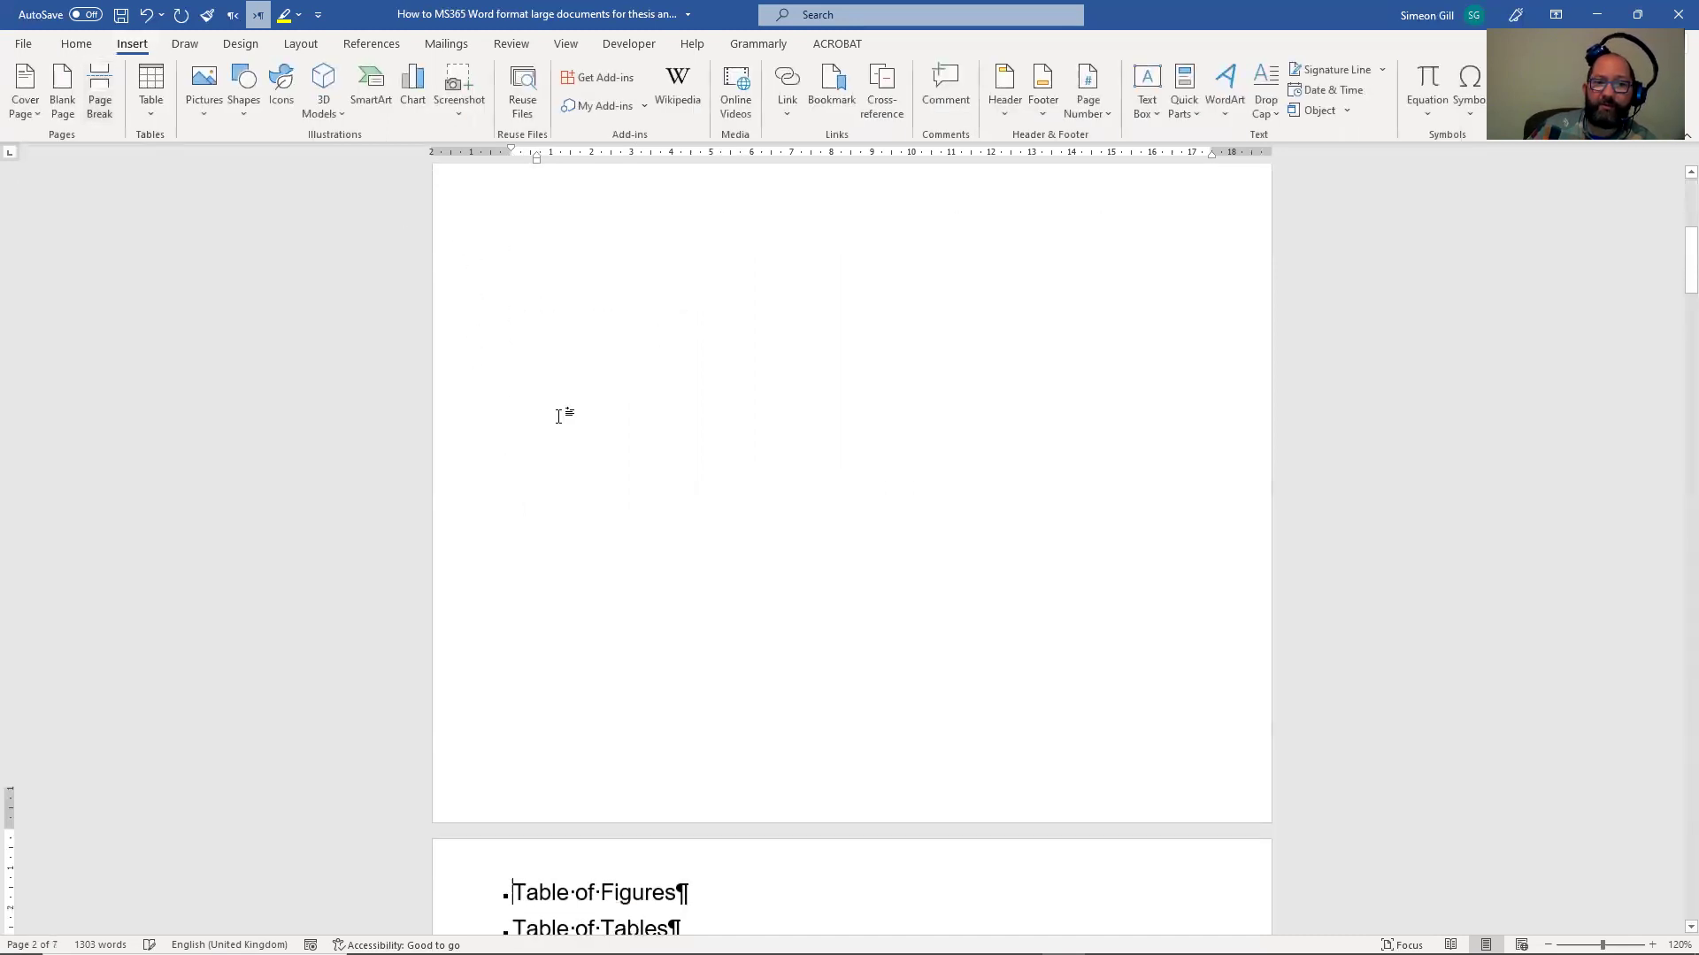
pyautogui.scroll(-3, 555, 466)
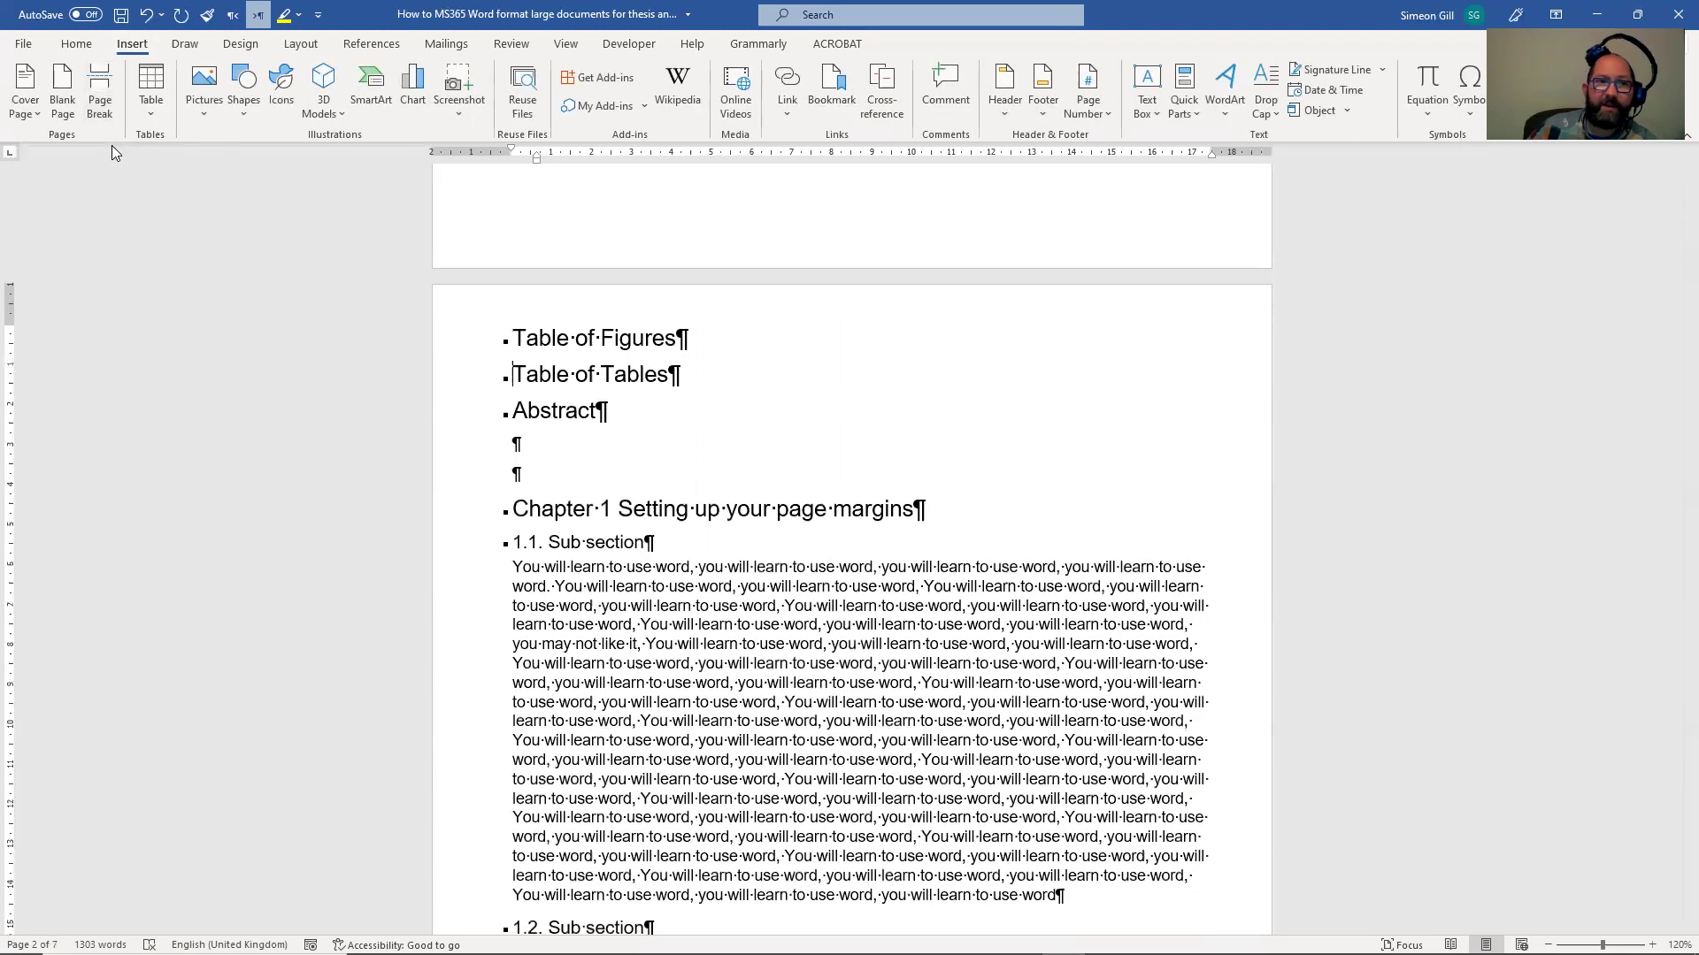
pyautogui.click(101, 85)
pyautogui.scroll(-3, 531, 575)
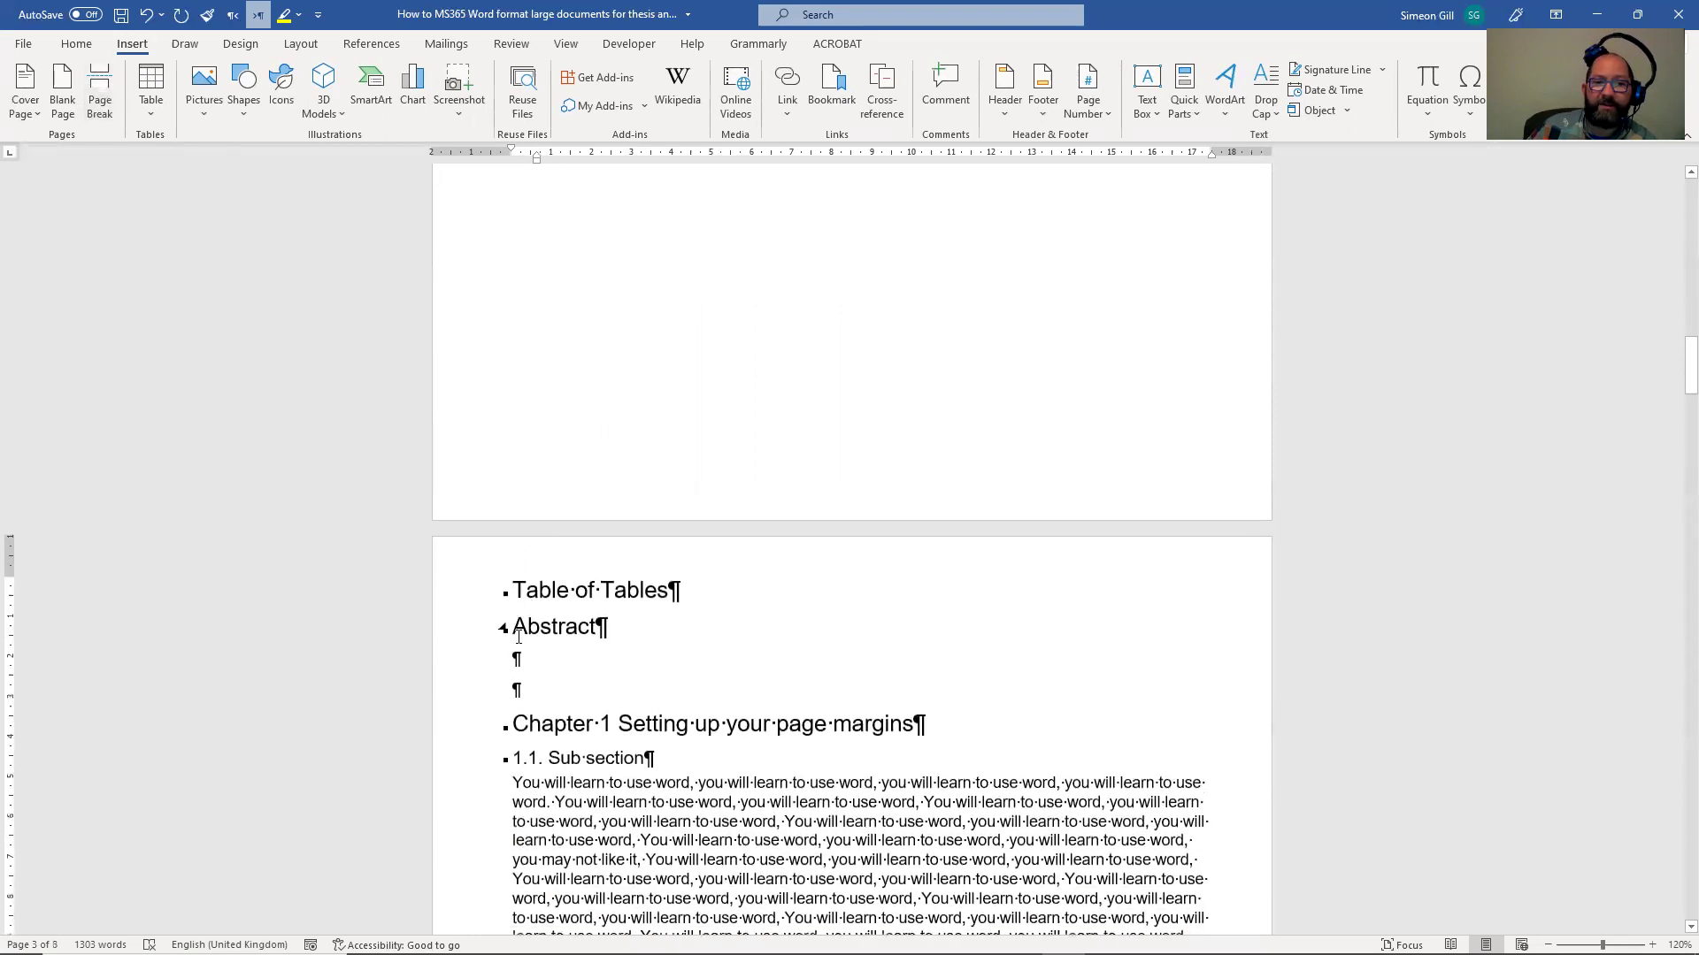
pyautogui.click(514, 627)
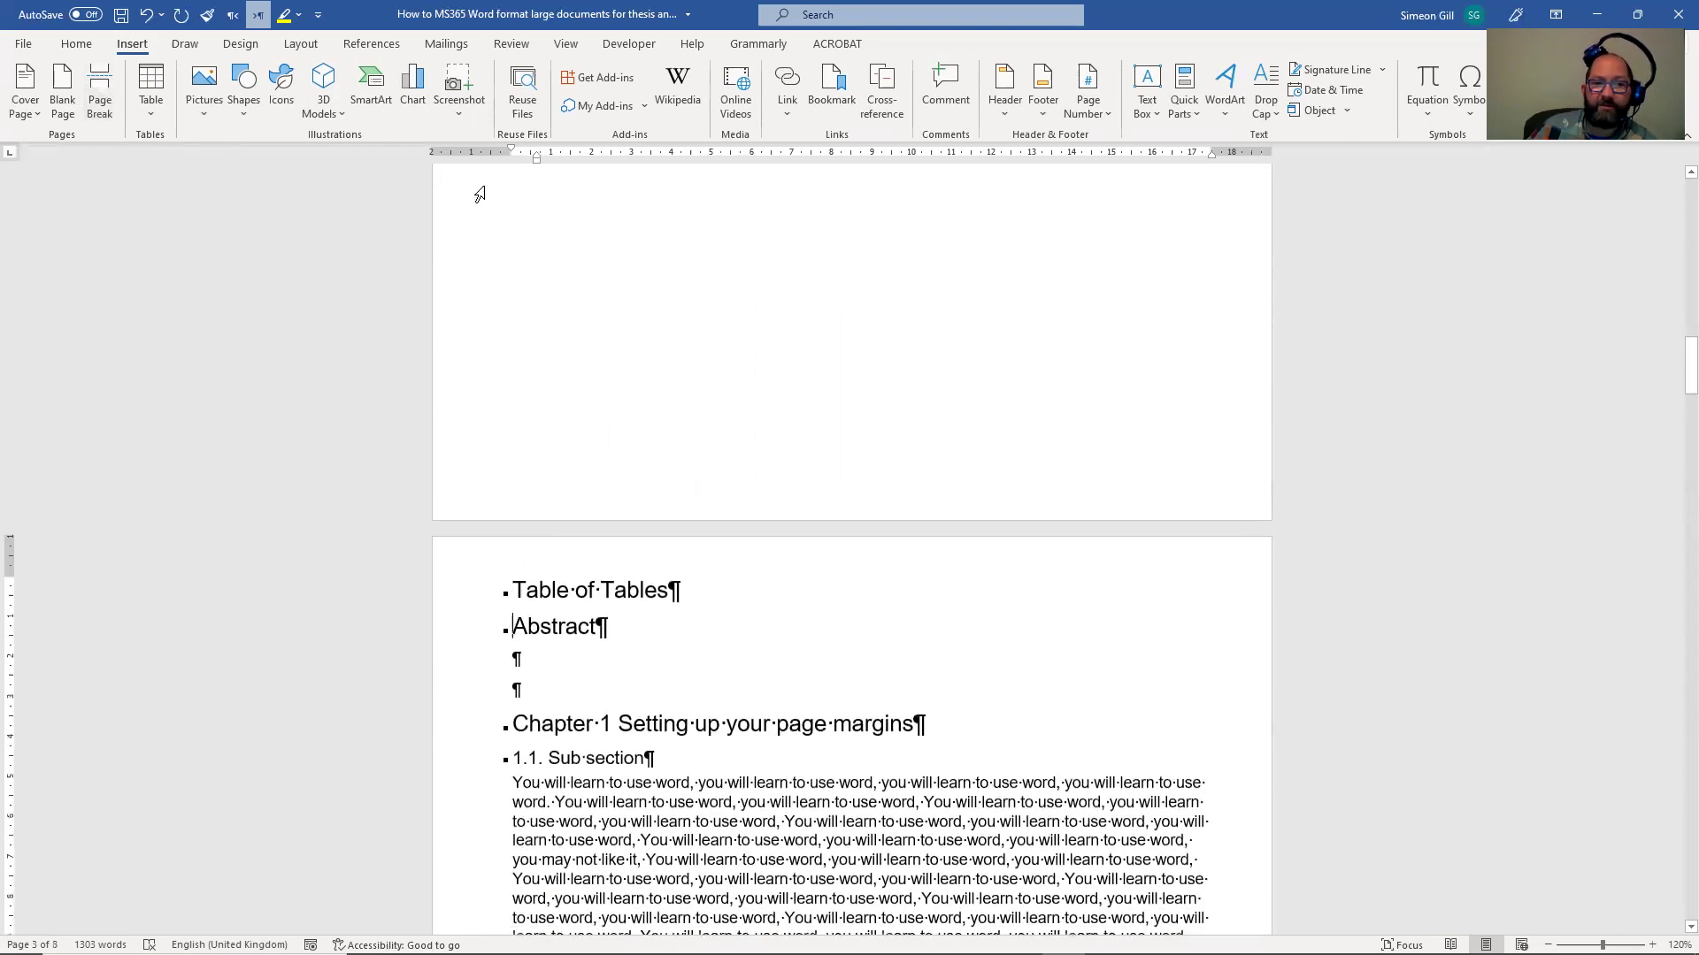
pyautogui.click(100, 88)
pyautogui.scroll(-9, 737, 443)
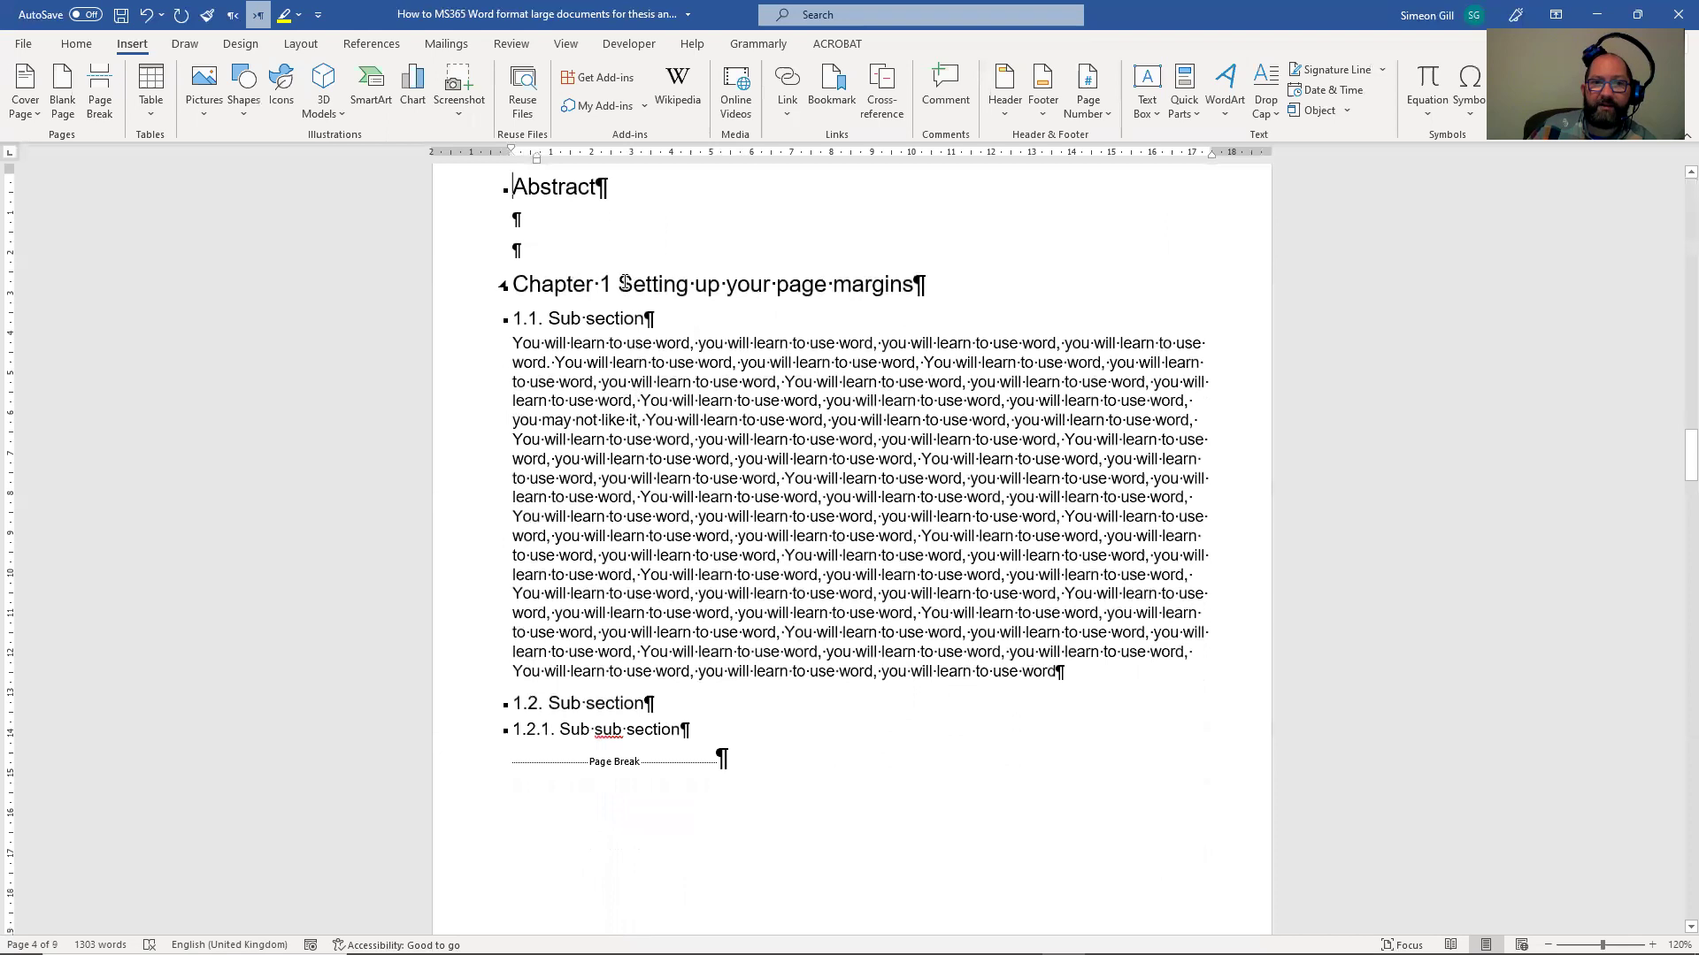
pyautogui.click(621, 284)
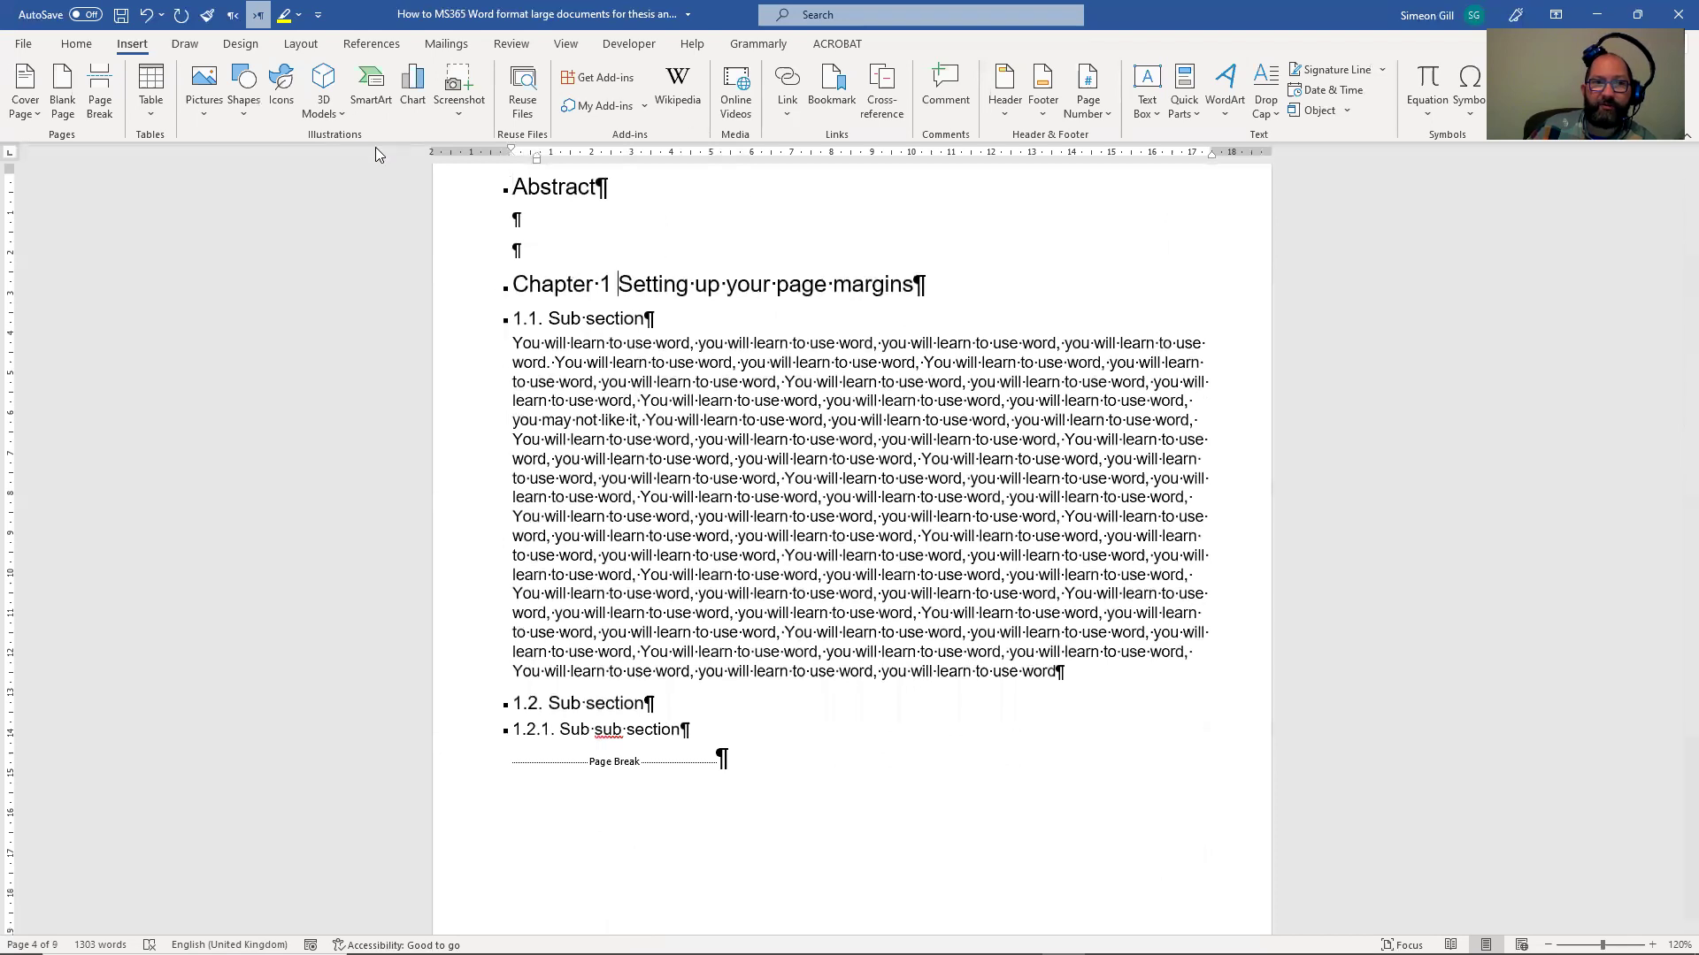
pyautogui.click(100, 88)
pyautogui.scroll(5, 747, 553)
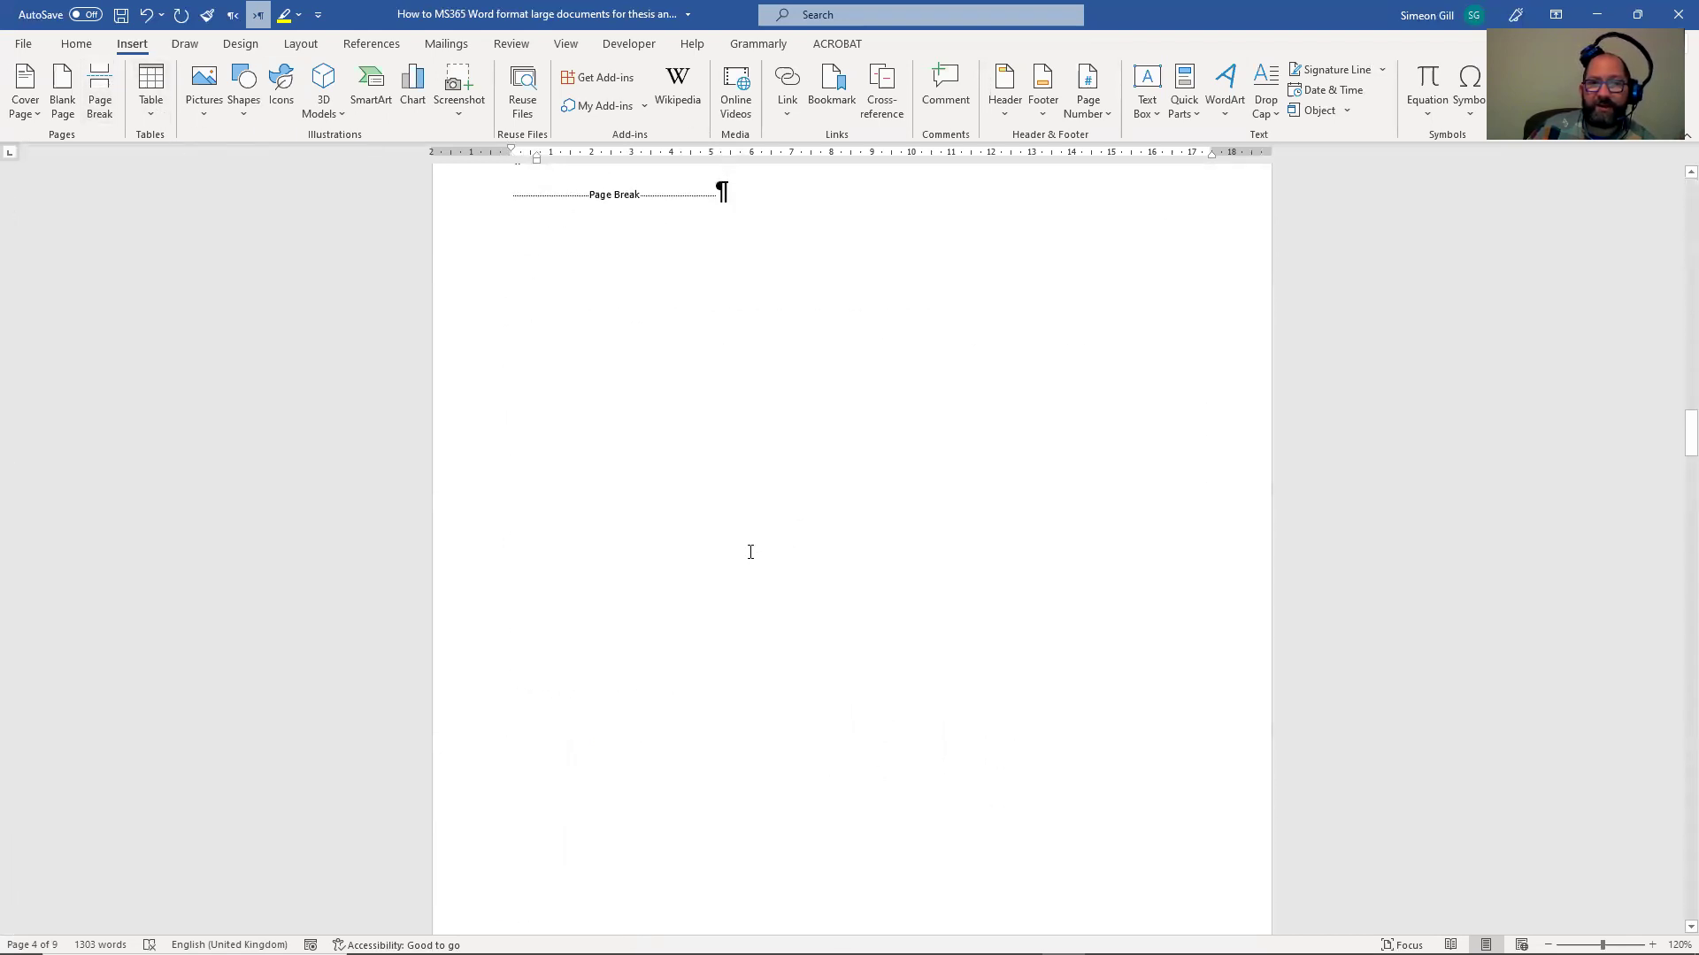
pyautogui.scroll(15, 745, 557)
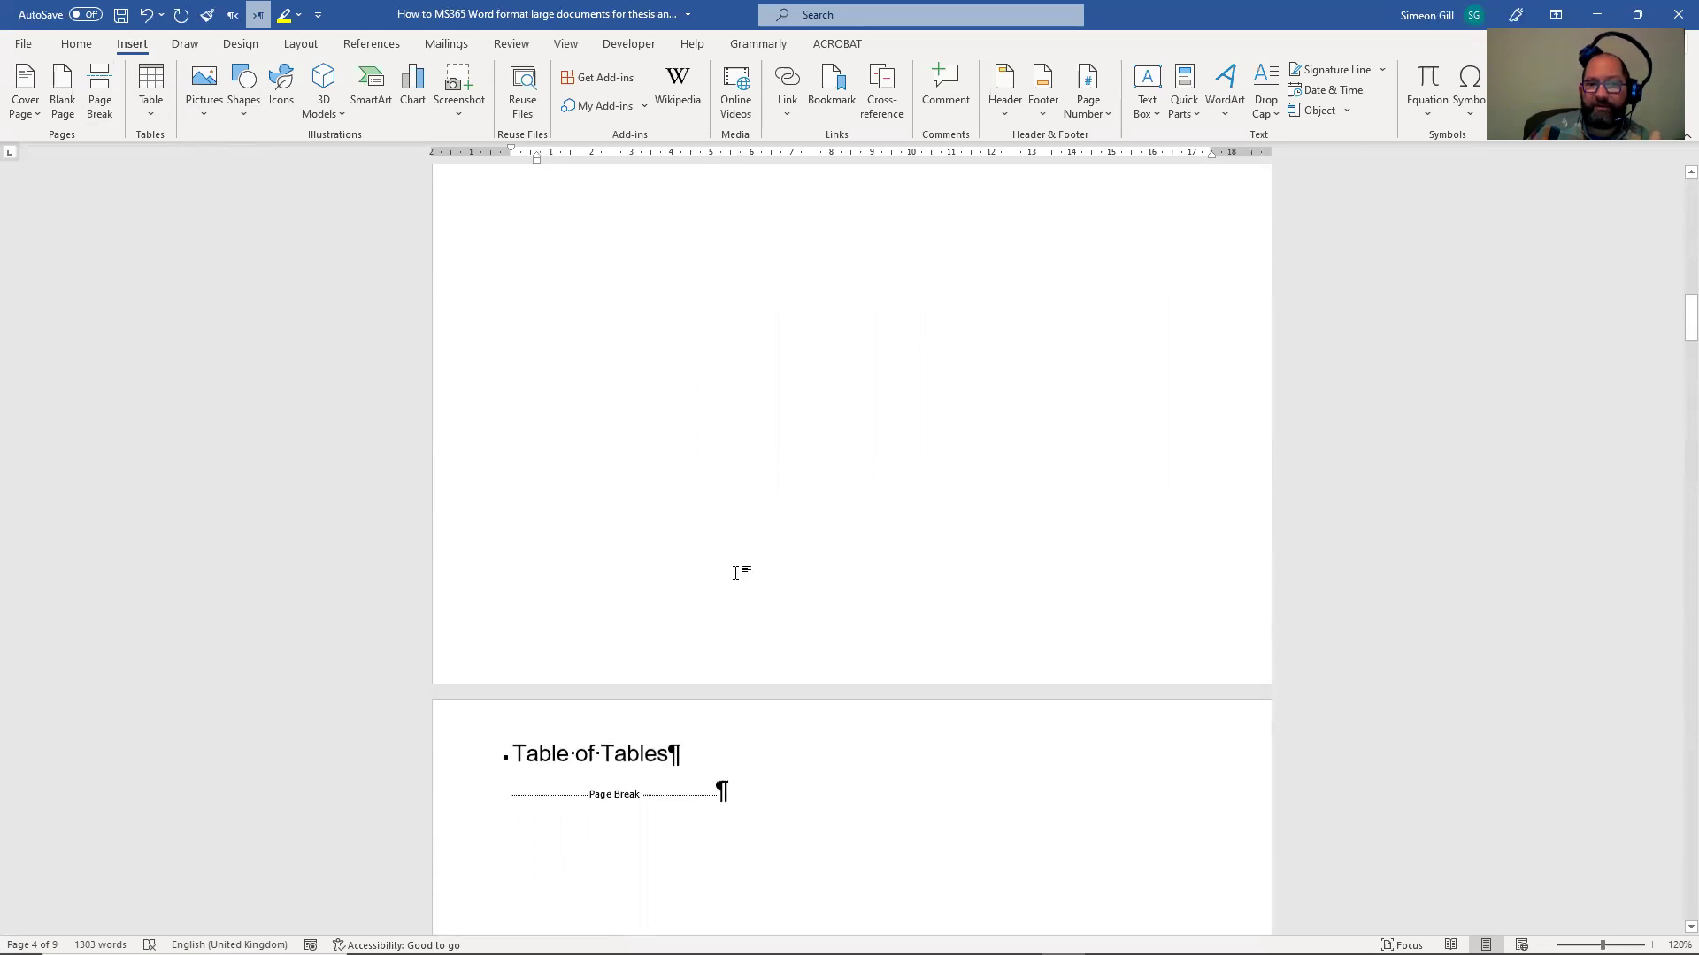
# Step: Add an empty line after the Table of Tables, Table of Figures and Table of Contents headings
pyautogui.click(675, 753)
pyautogui.press('Return')
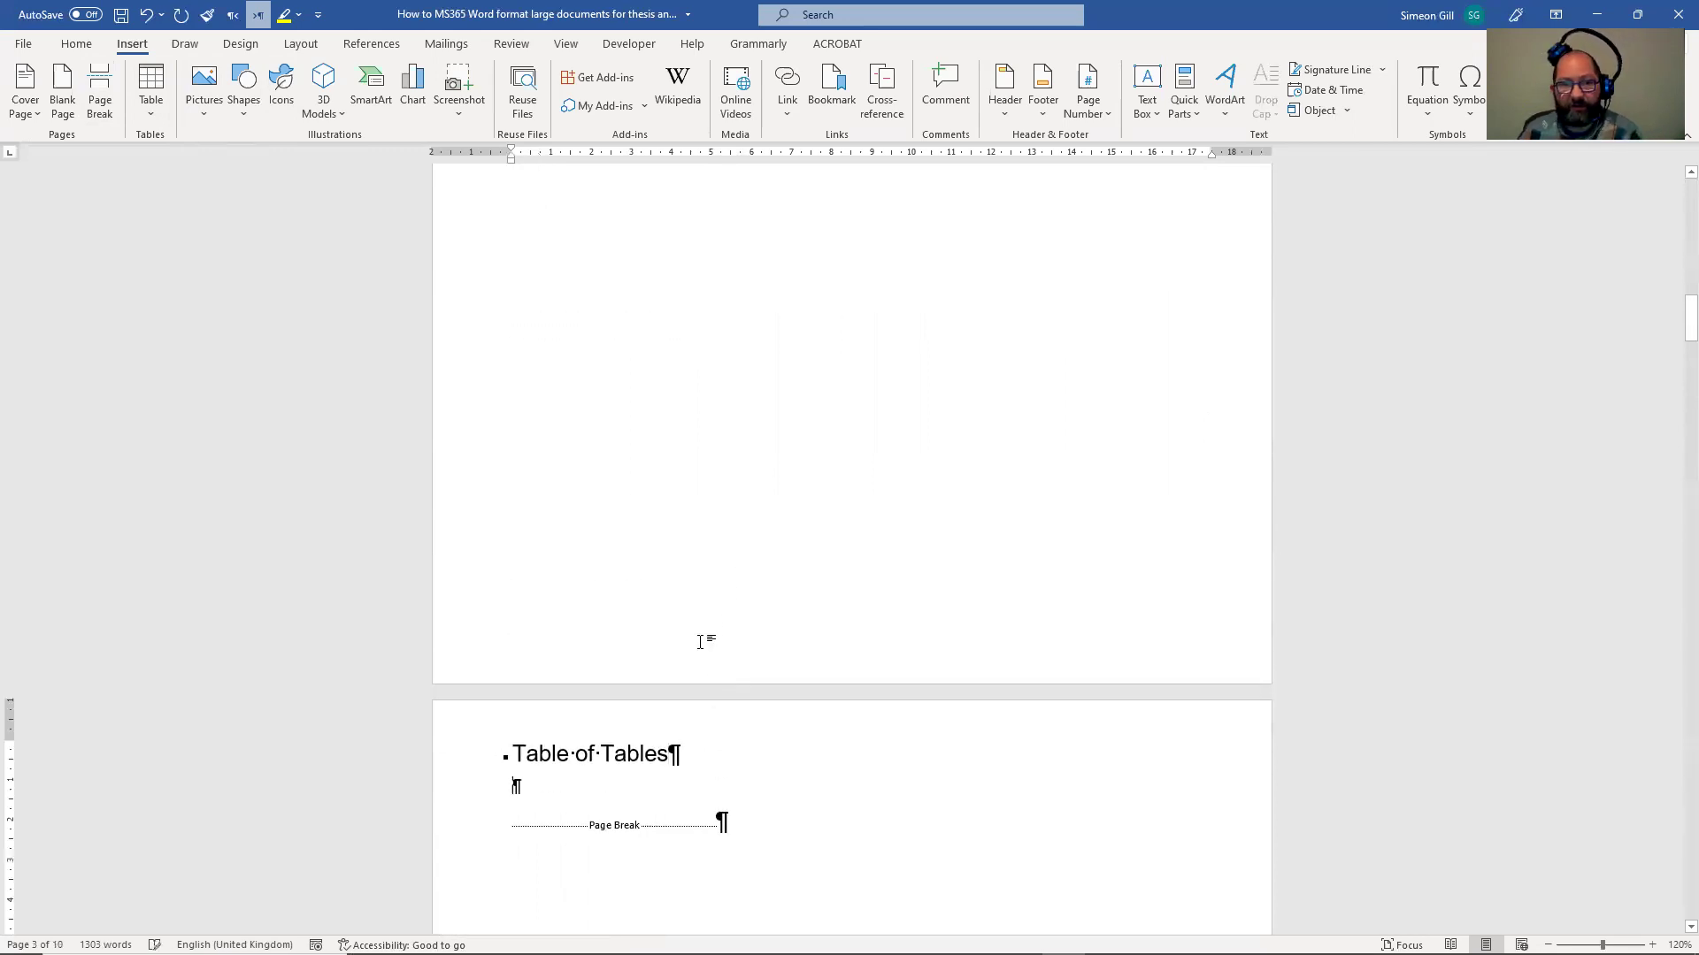
pyautogui.scroll(10, 705, 640)
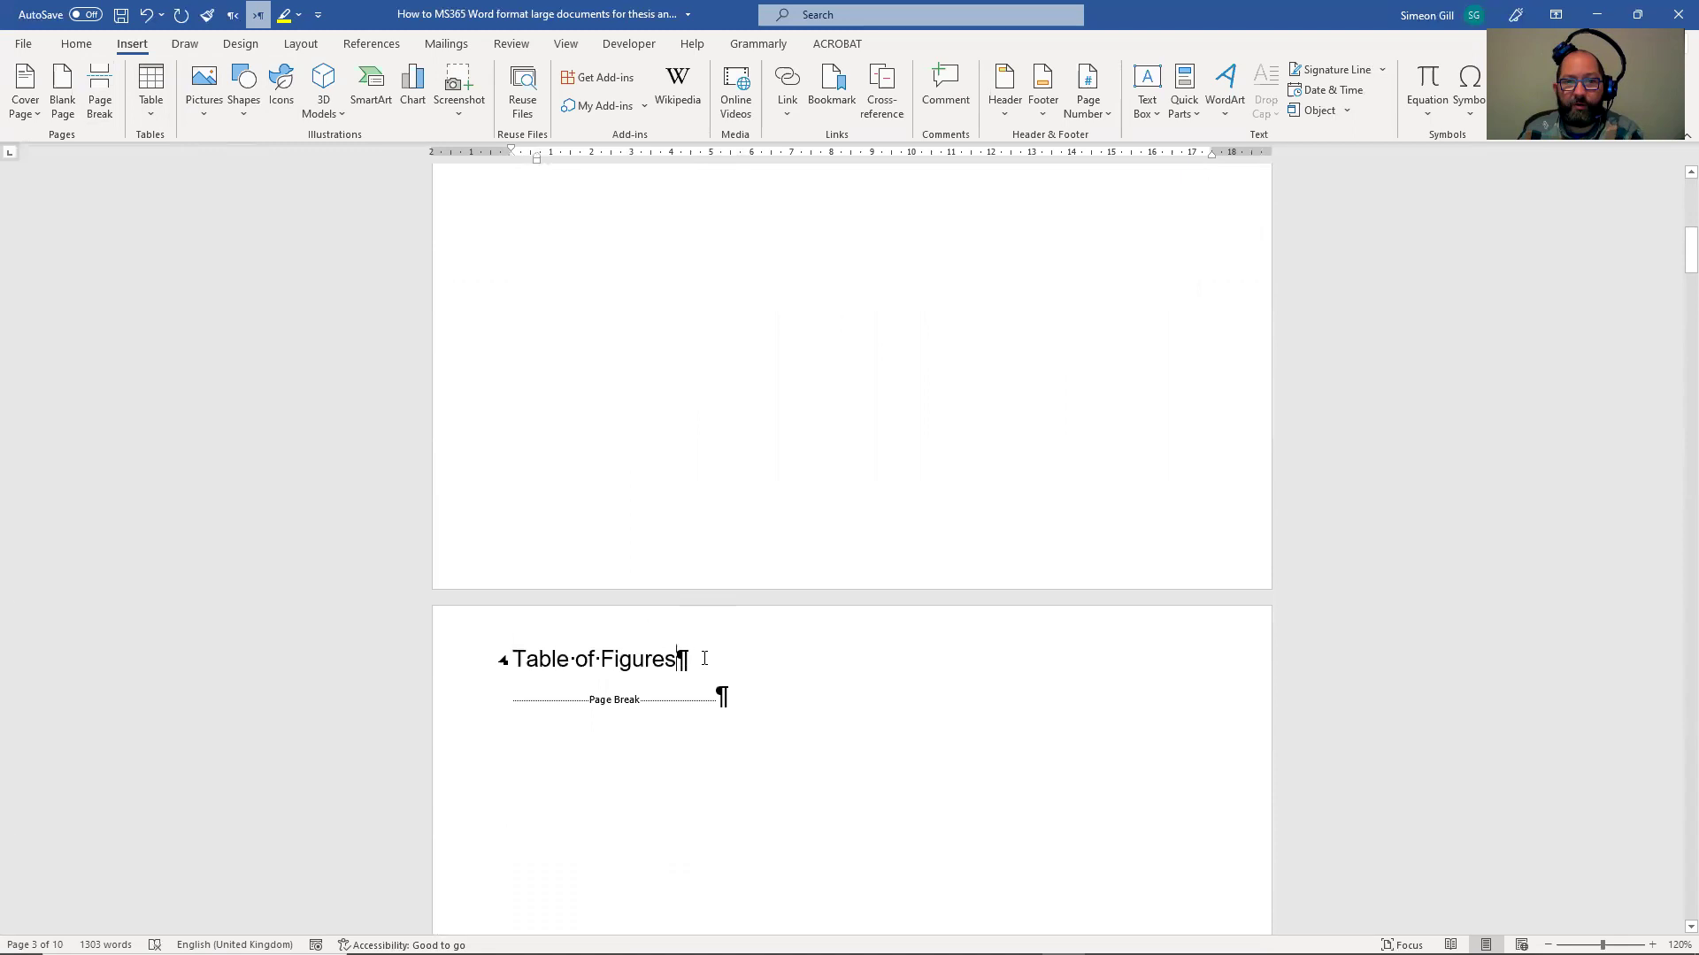
pyautogui.press('Return')
pyautogui.scroll(8, 731, 589)
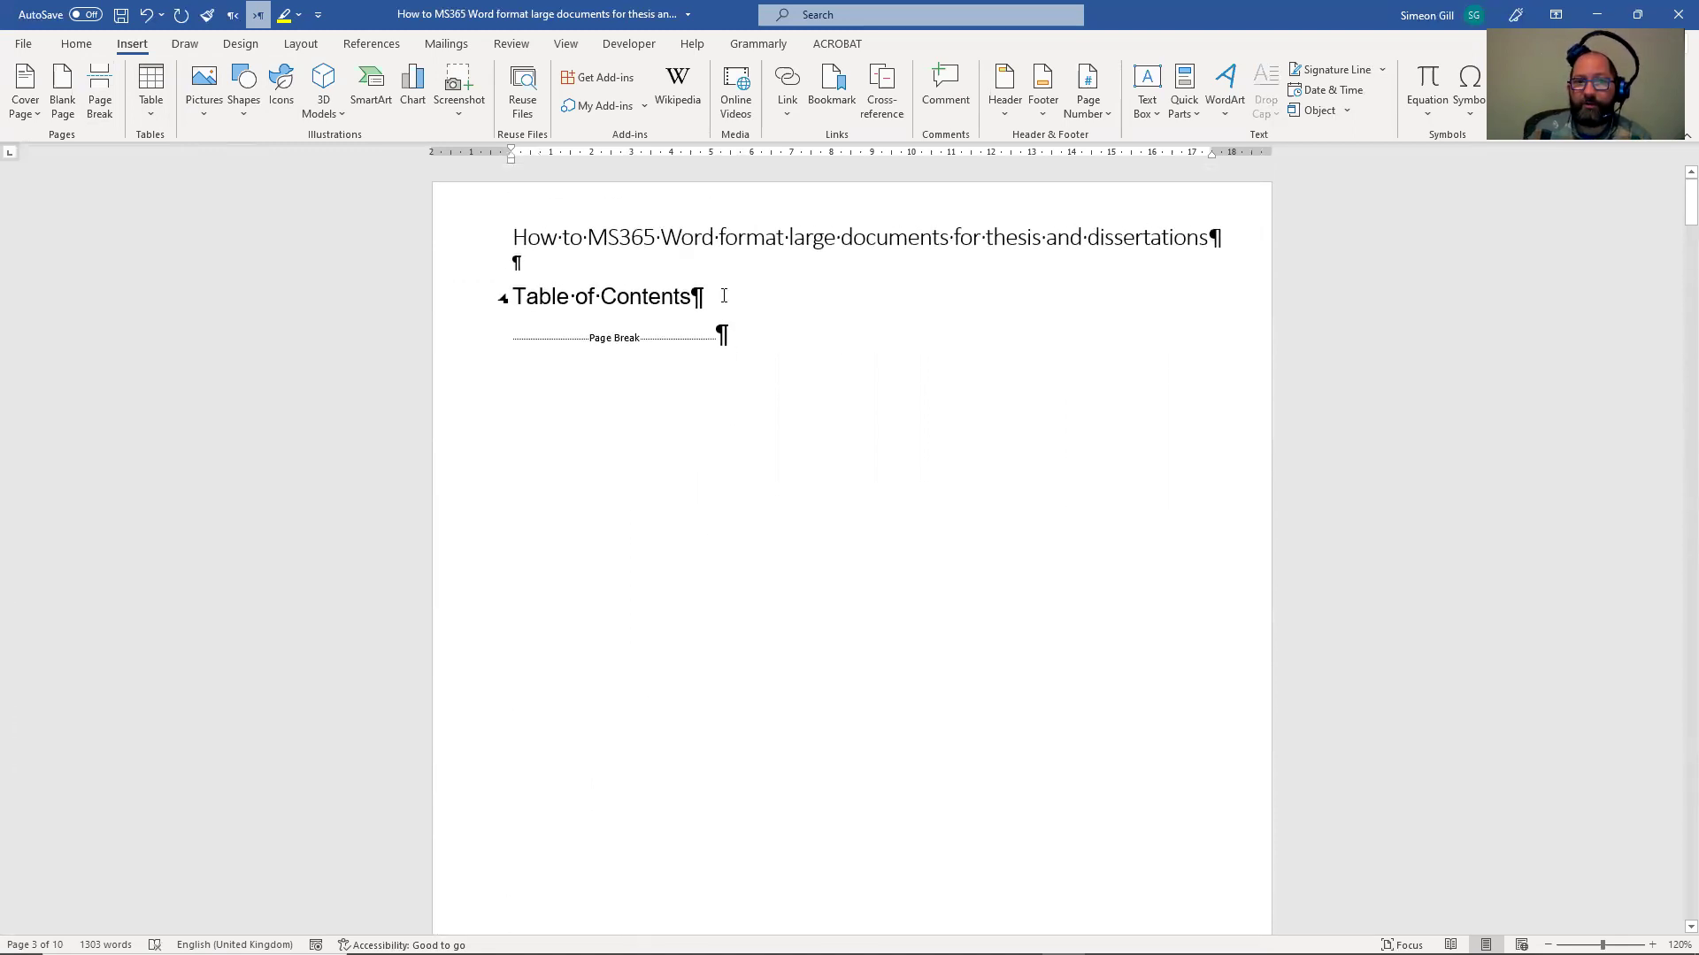
pyautogui.click(697, 301)
pyautogui.press('Return')
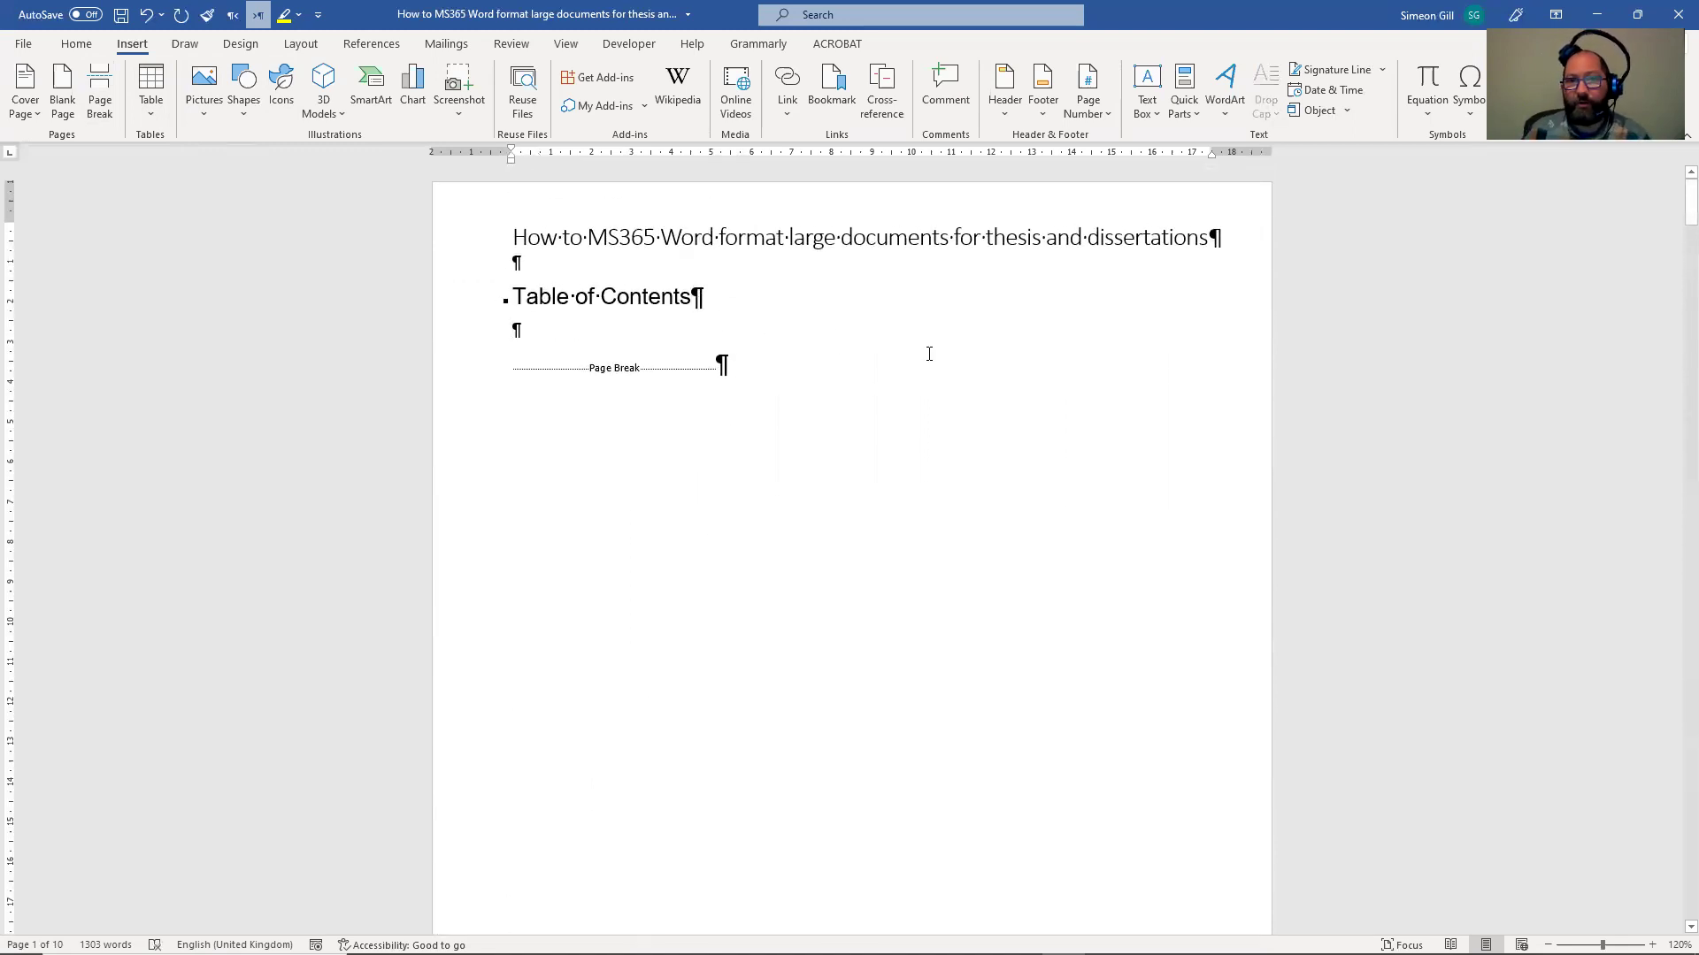